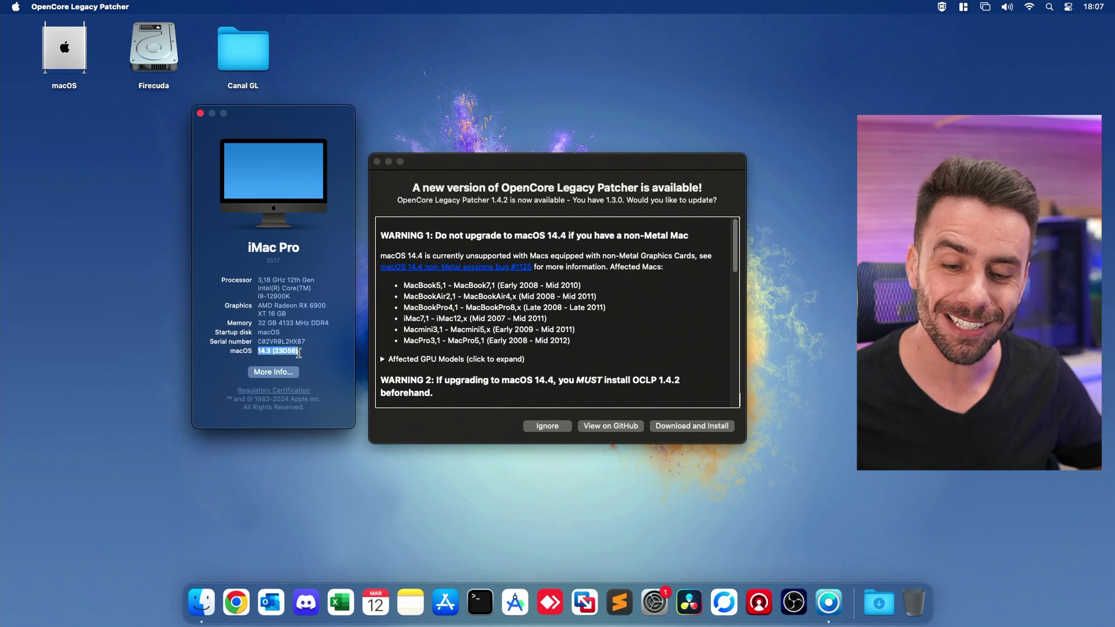
Step: Close the Mac information window and ignore the offered OpenCore Legacy Patcher update
click(201, 114)
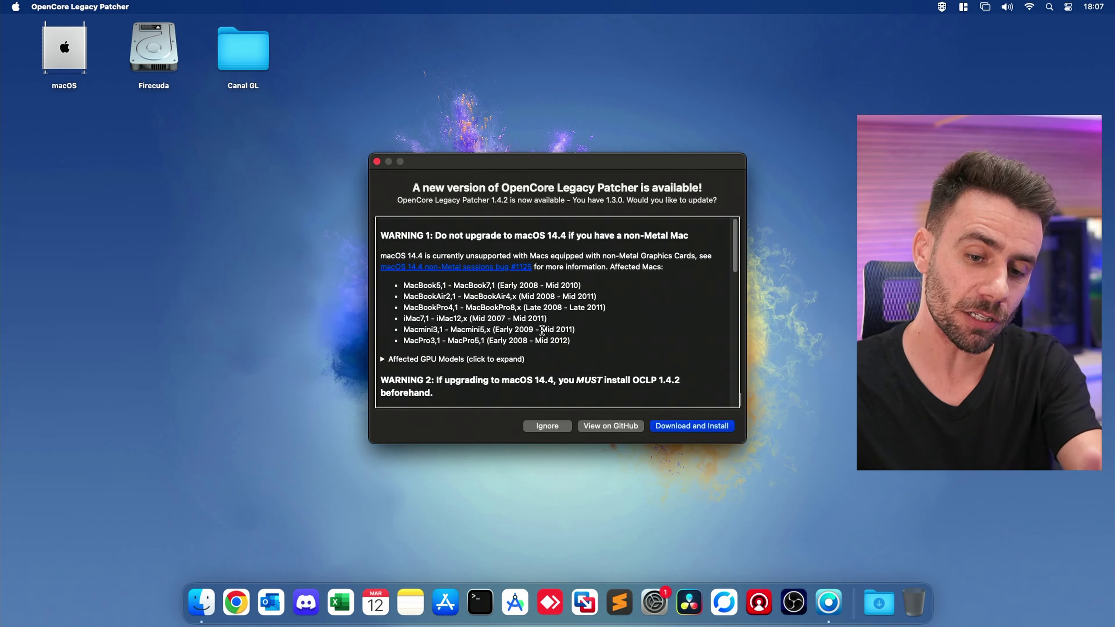
click(547, 425)
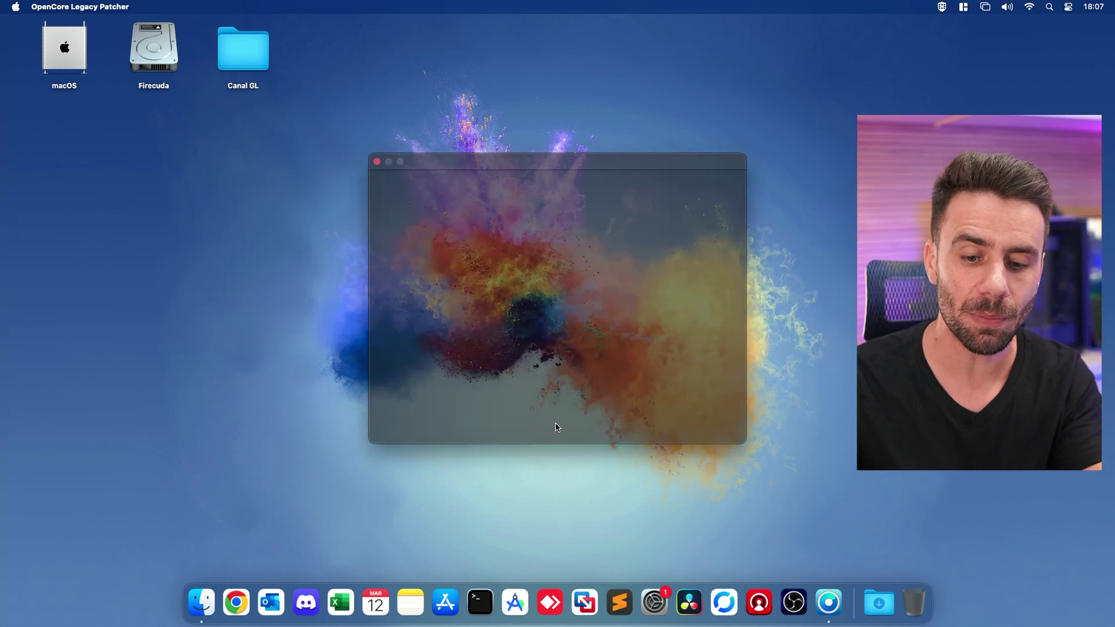
Step: Switch to Chrome, search for "opencore legacy patcher github", and open the 1.4.2 release page of the dortania repository
click(257, 597)
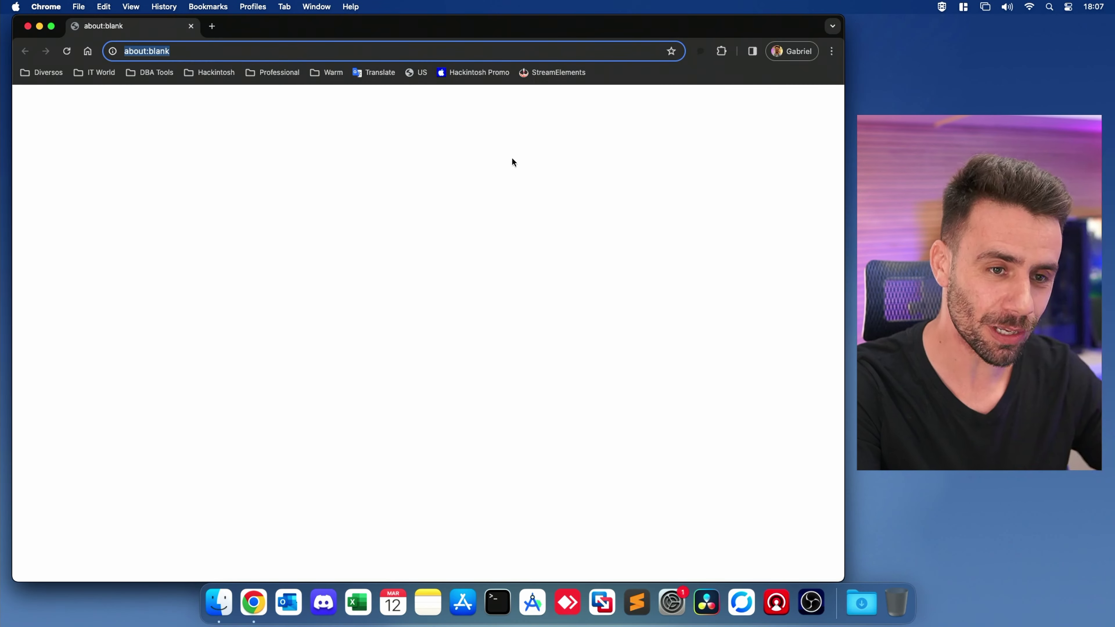
text(open)
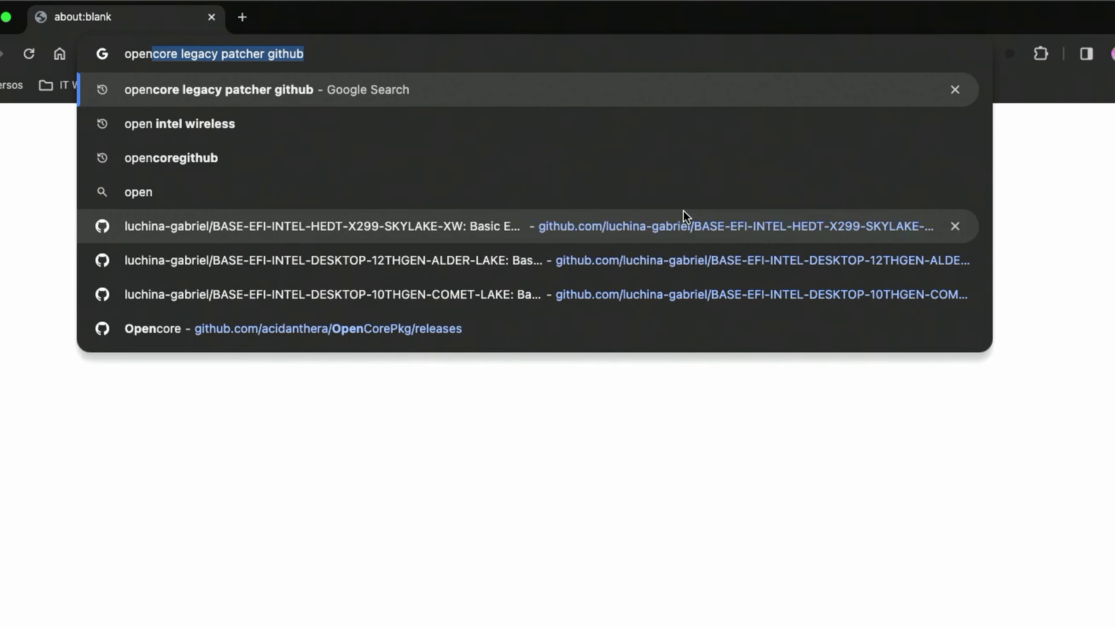
key(Return)
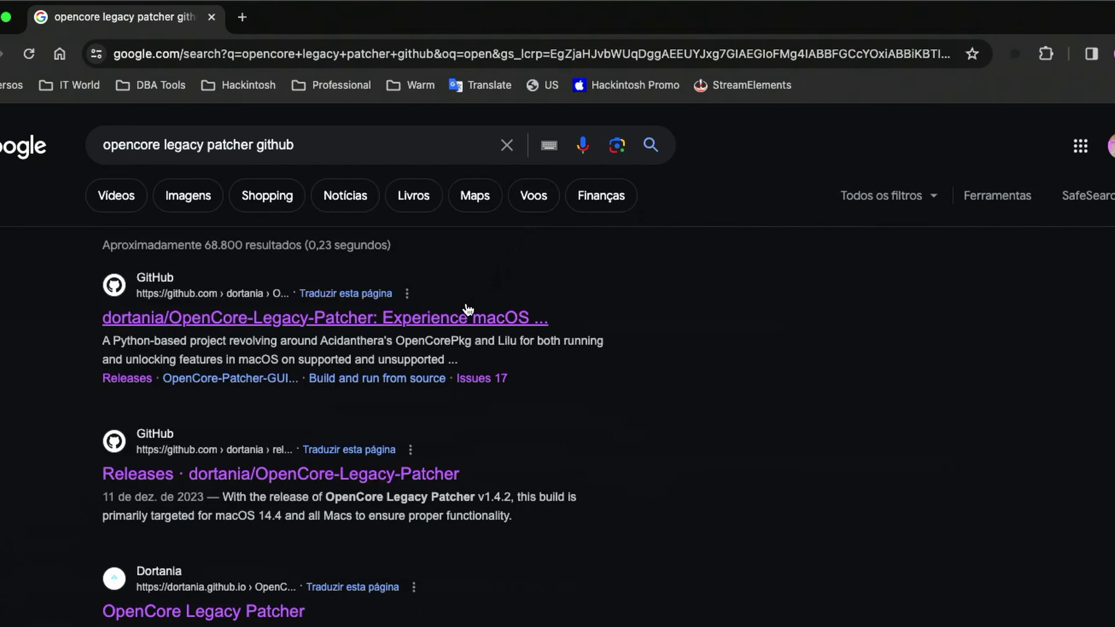
click(460, 318)
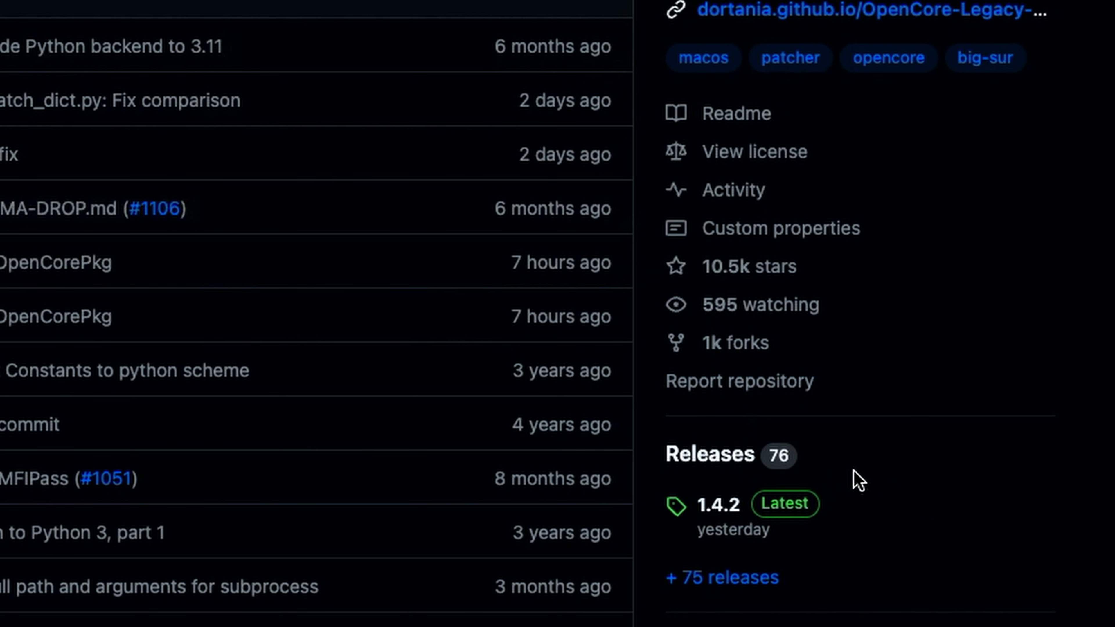
click(810, 516)
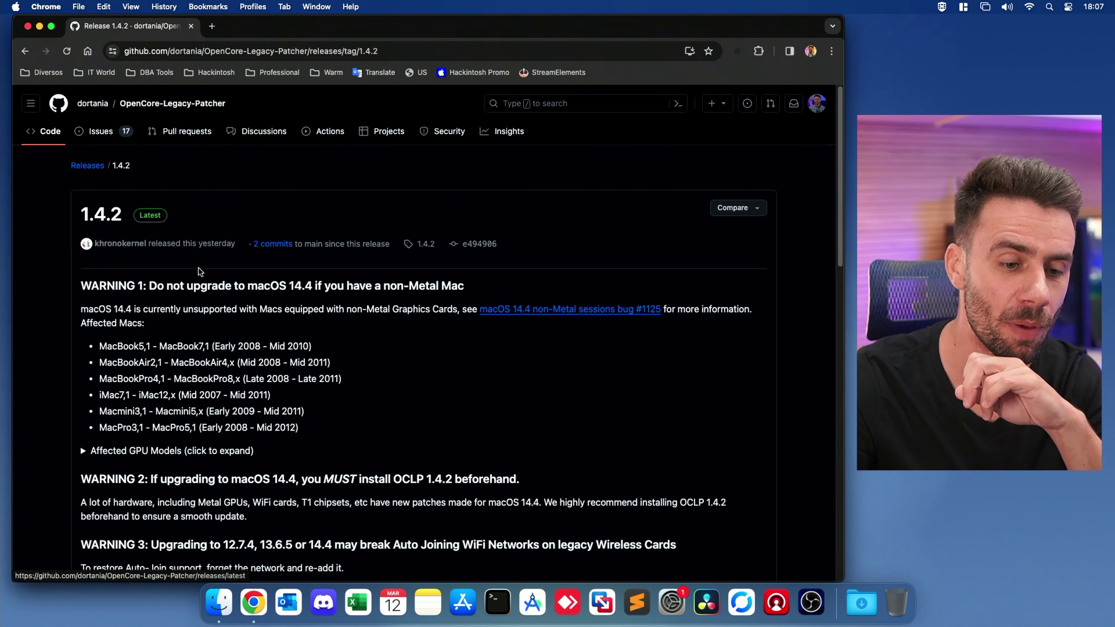
Step: Read the three warnings in the 1.4.2 release notes about upgrading to macOS 14.4
scroll(200, 271, down, 5)
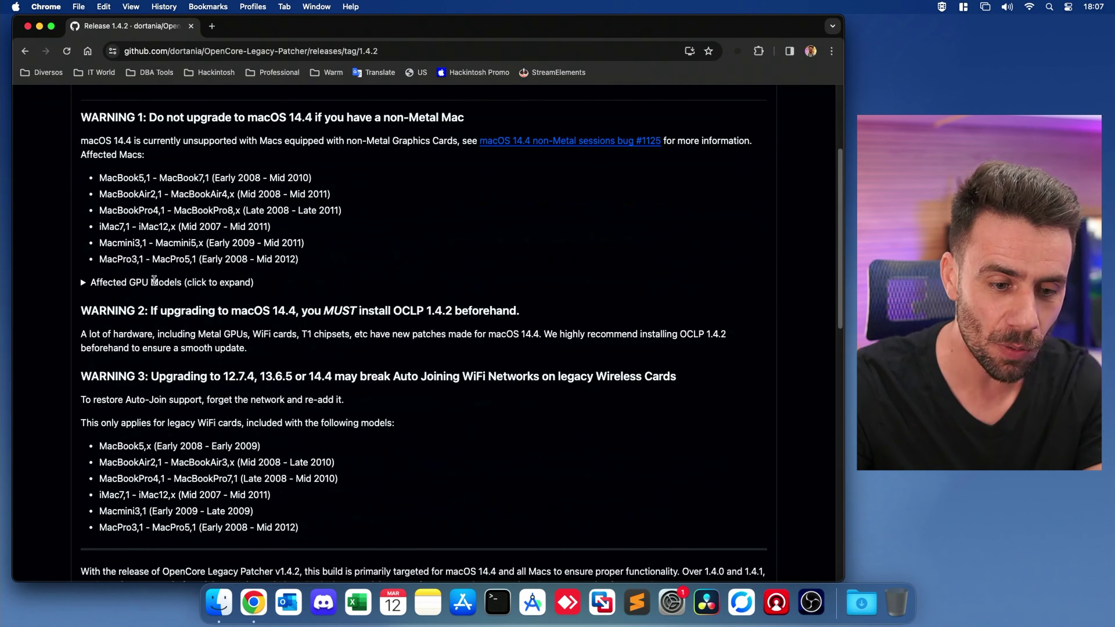
scroll(155, 280, down, 1)
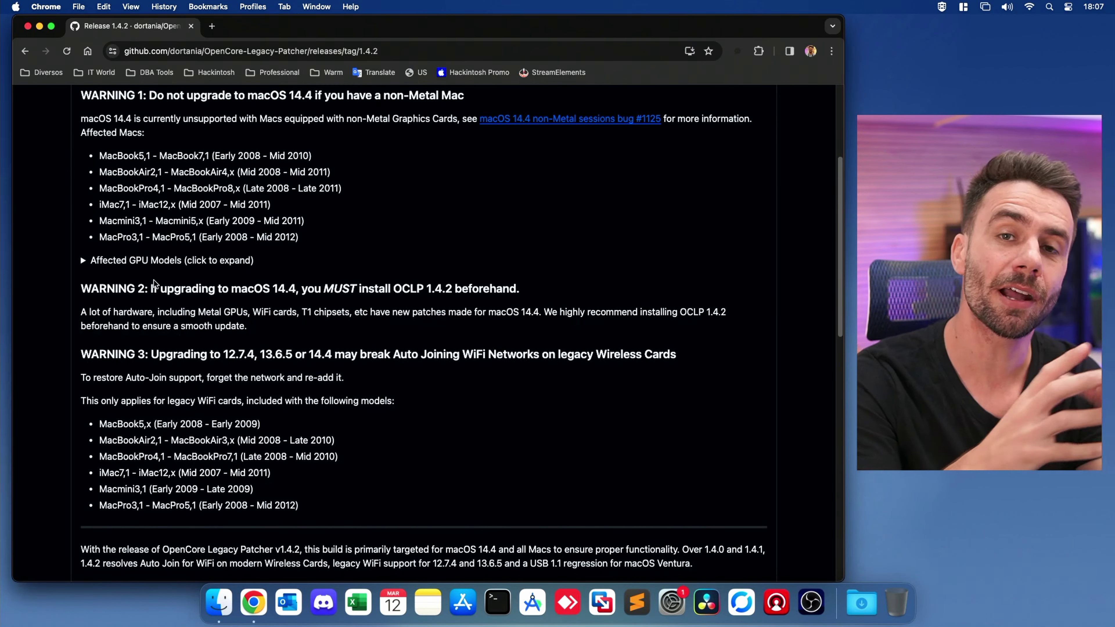
scroll(155, 284, down, 2)
scroll(155, 284, down, 1)
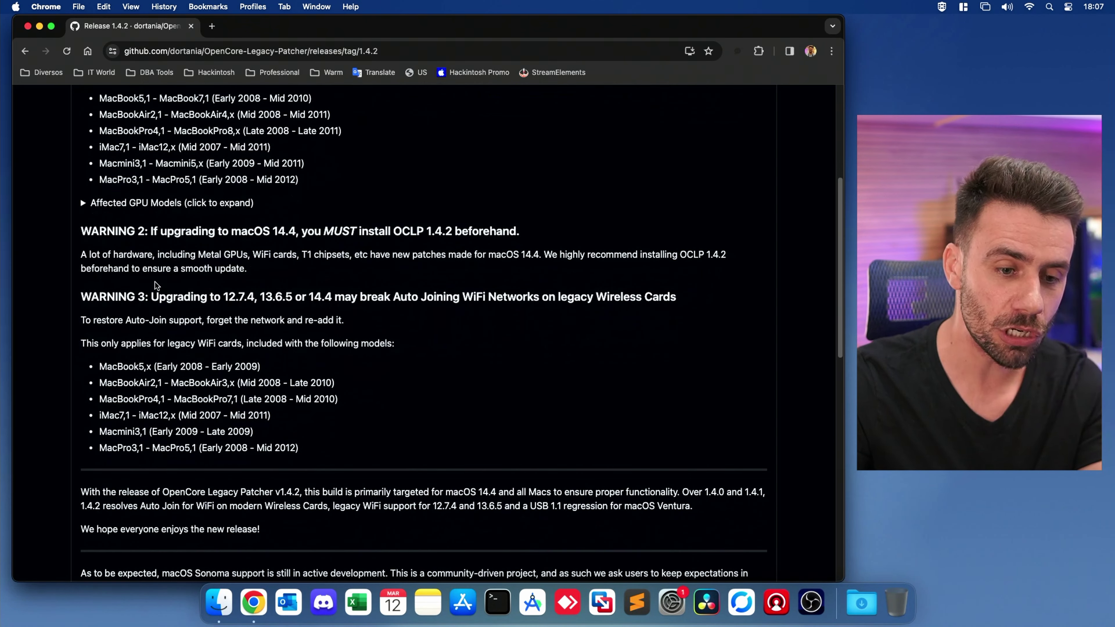
scroll(297, 283, down, 10)
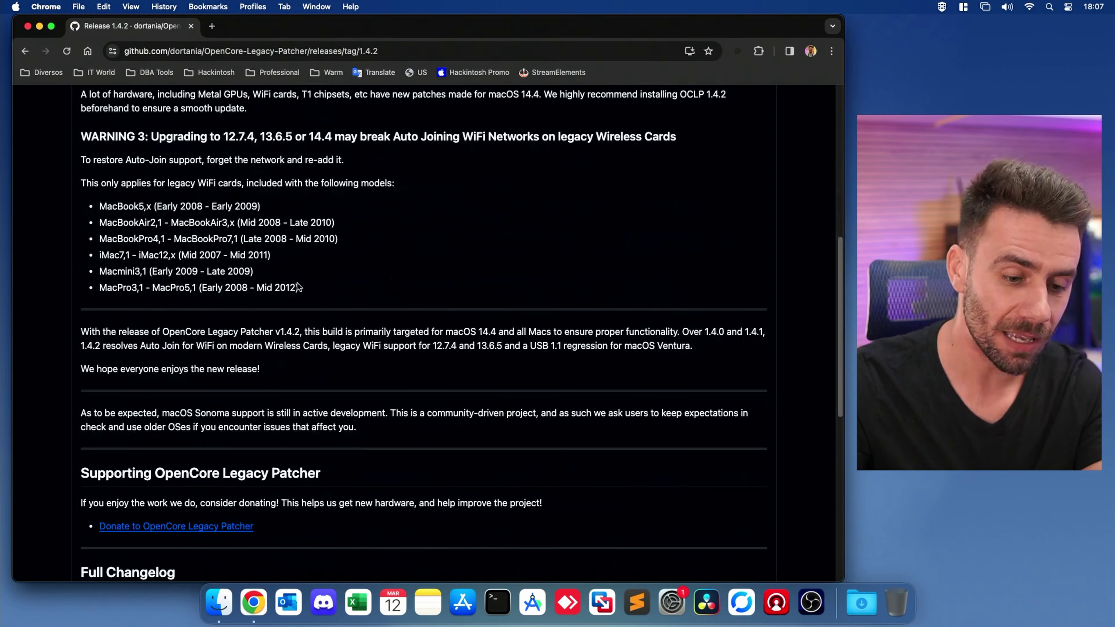
Step: Expand the 1.4.2, 1.4.1 and 1.4.0 changelogs and examine the wireless and Bluetooth fixes they list
click(131, 408)
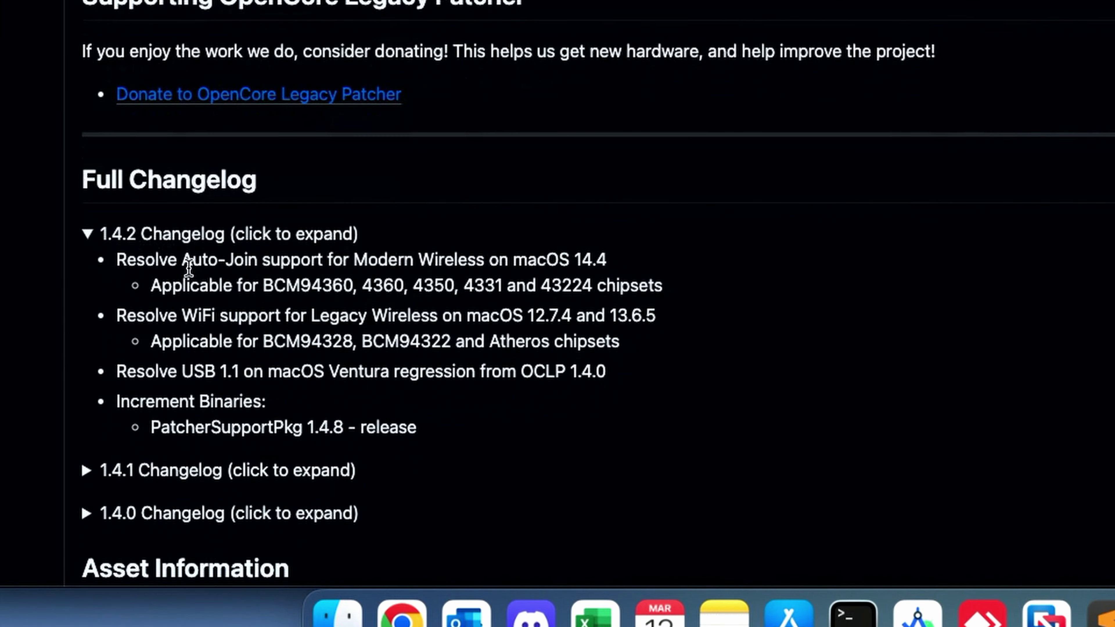
drag(120, 259, 310, 255)
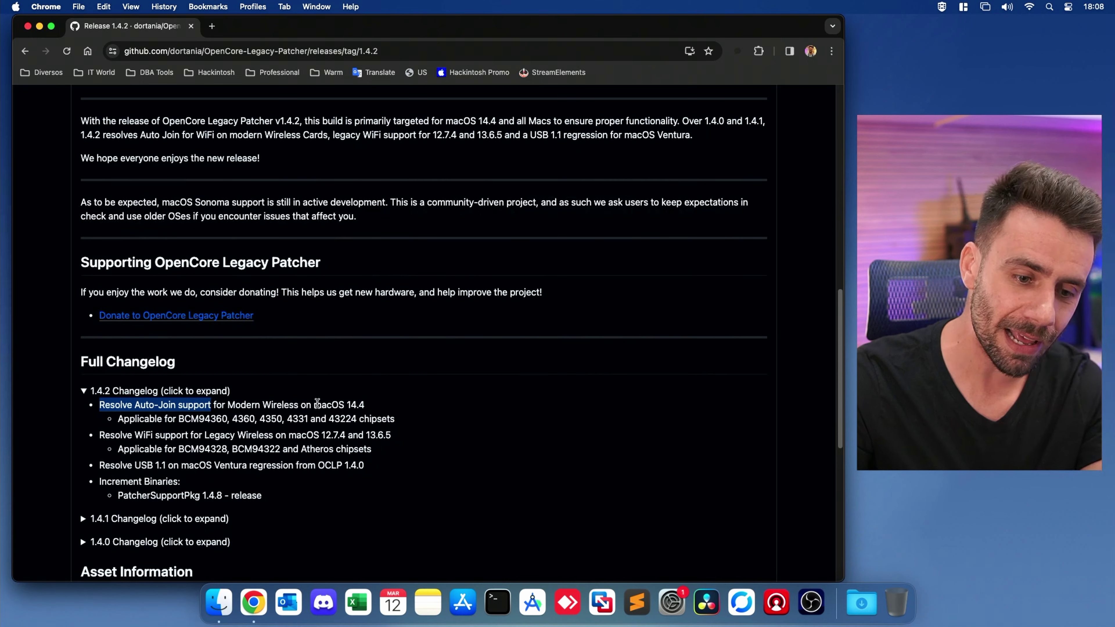
drag(485, 259, 327, 259)
drag(262, 285, 327, 281)
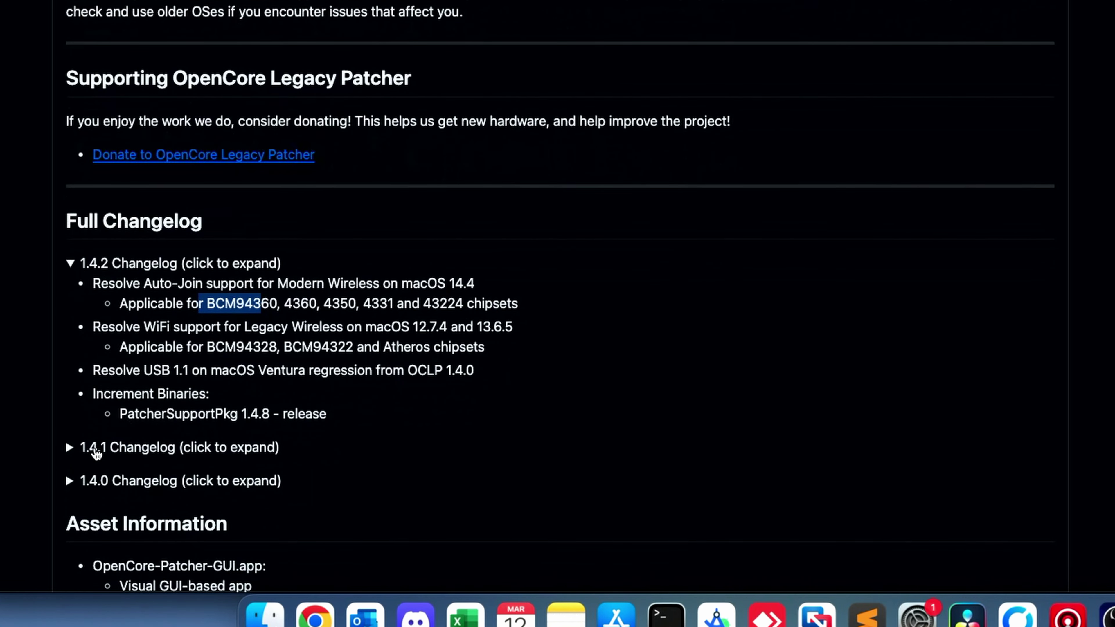
click(96, 449)
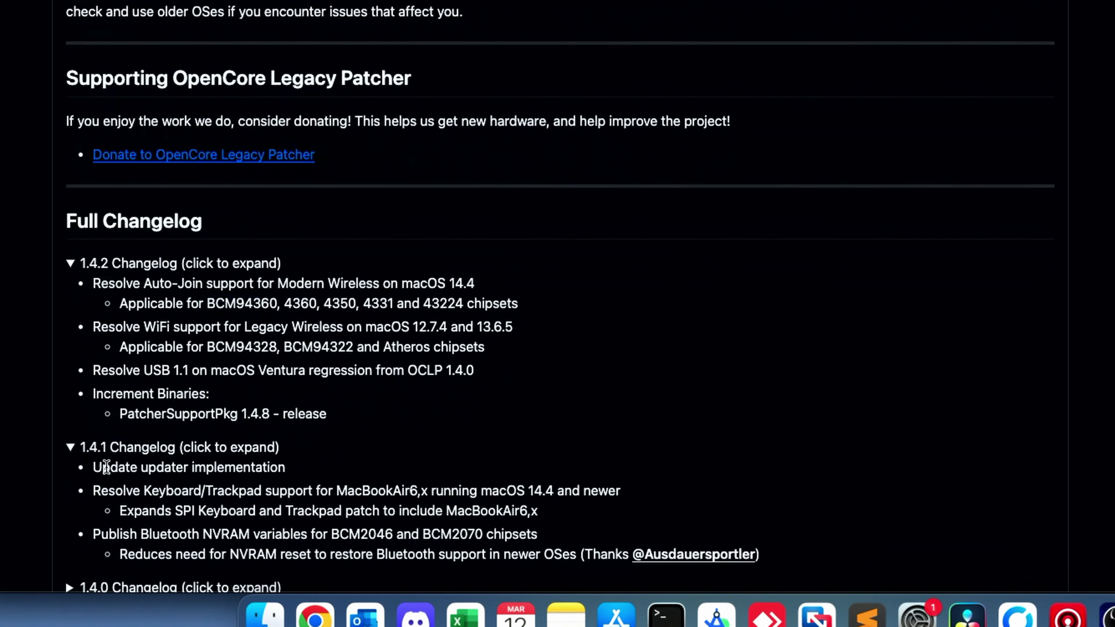
scroll(101, 461, down, 4)
click(114, 433)
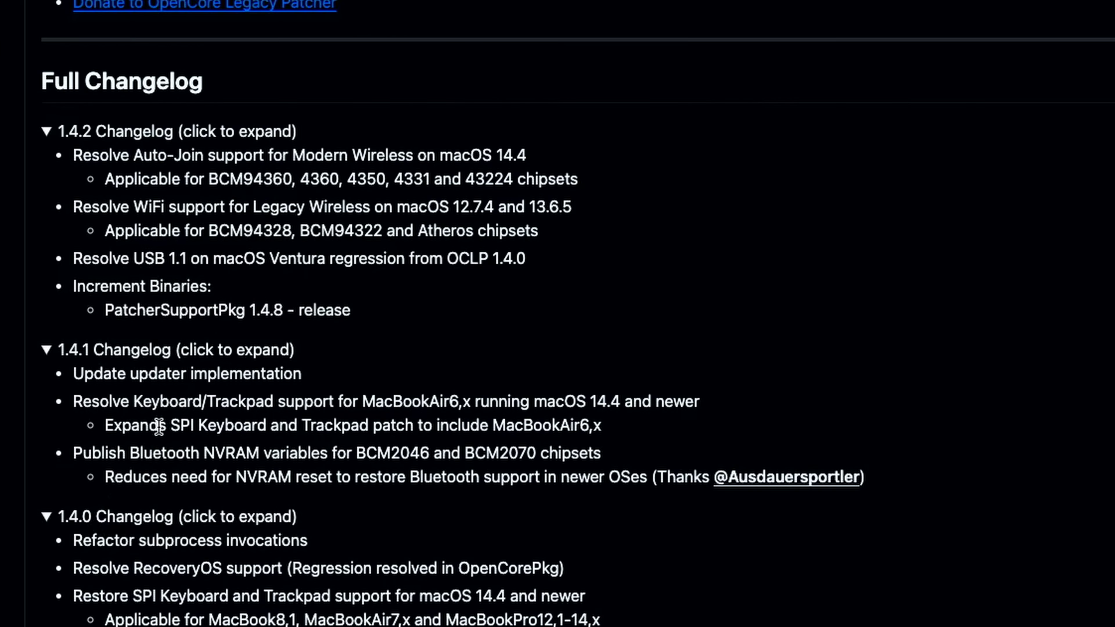
Step: Download OpenCore-Patcher-GUI.app.zip from the release assets and open the Downloads folder in Finder
scroll(159, 426, down, 15)
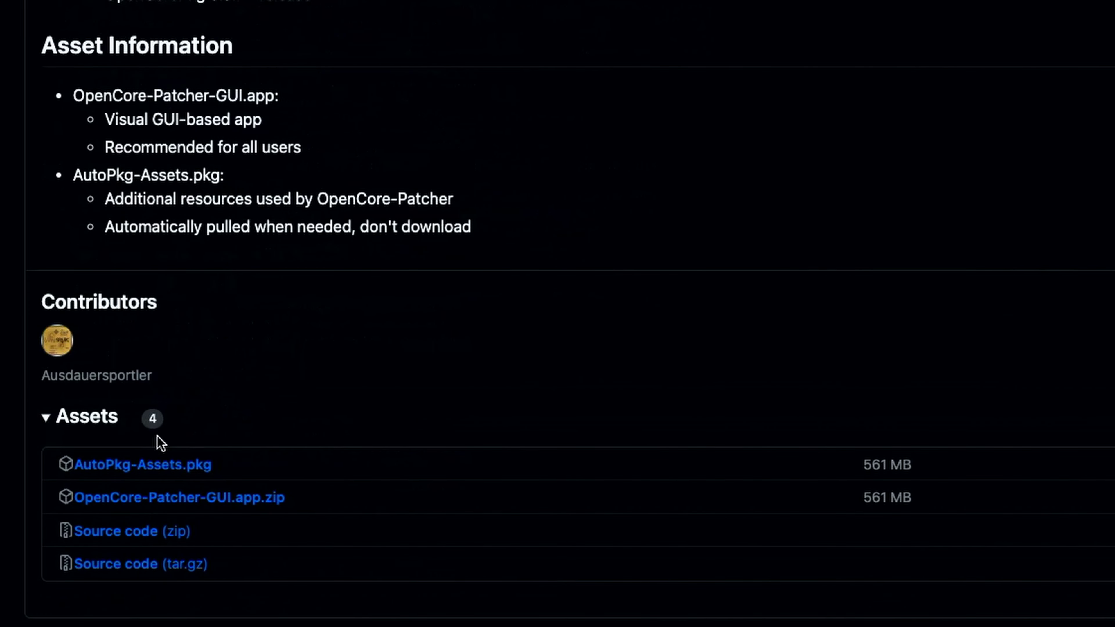
click(204, 509)
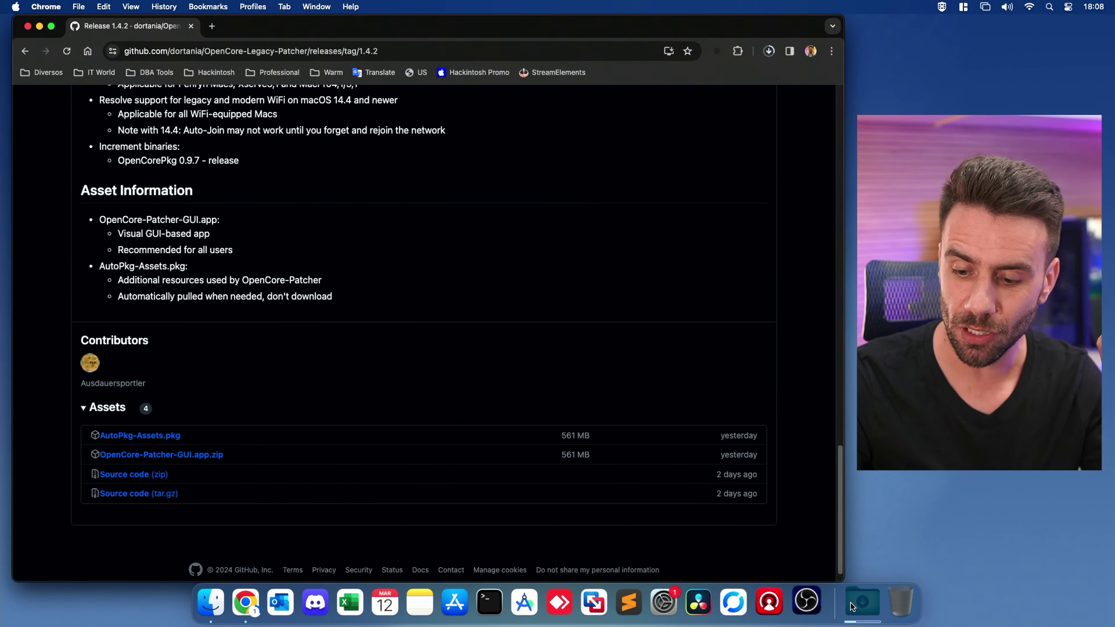
click(851, 606)
click(861, 560)
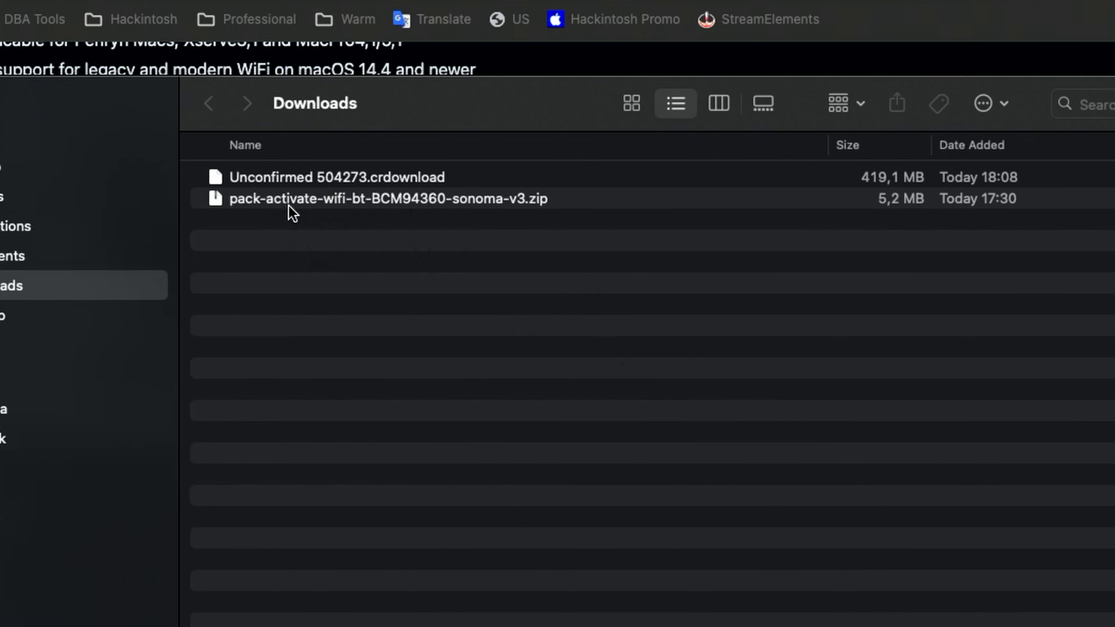
click(338, 170)
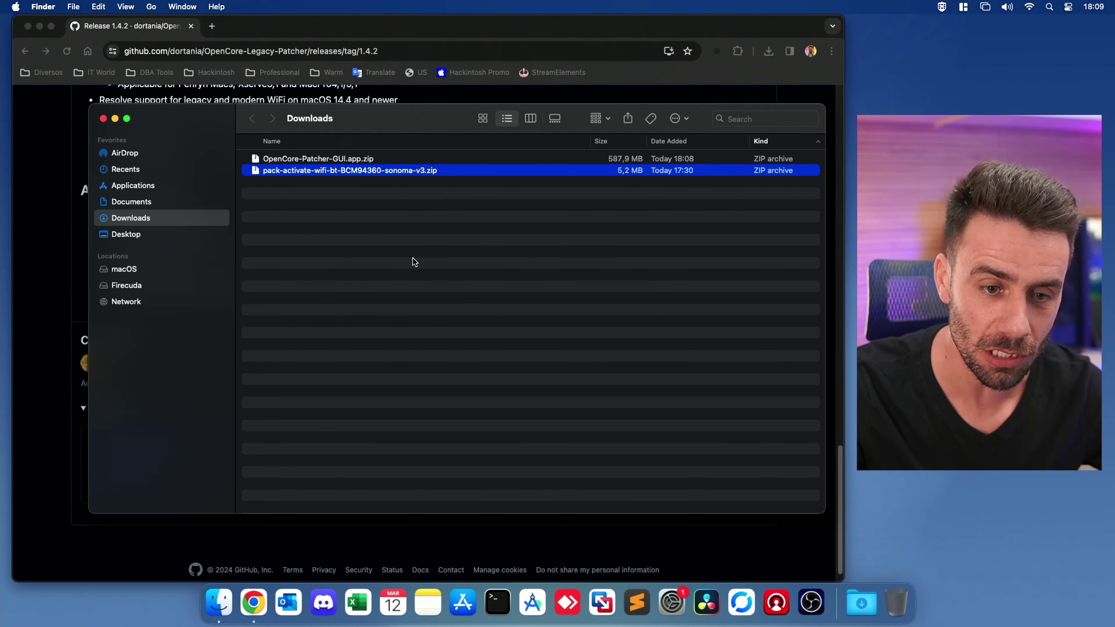
Step: Hide the browser, reposition the Downloads window, and extract OpenCore-Patcher-GUI.app.zip
click(467, 36)
key(super+h)
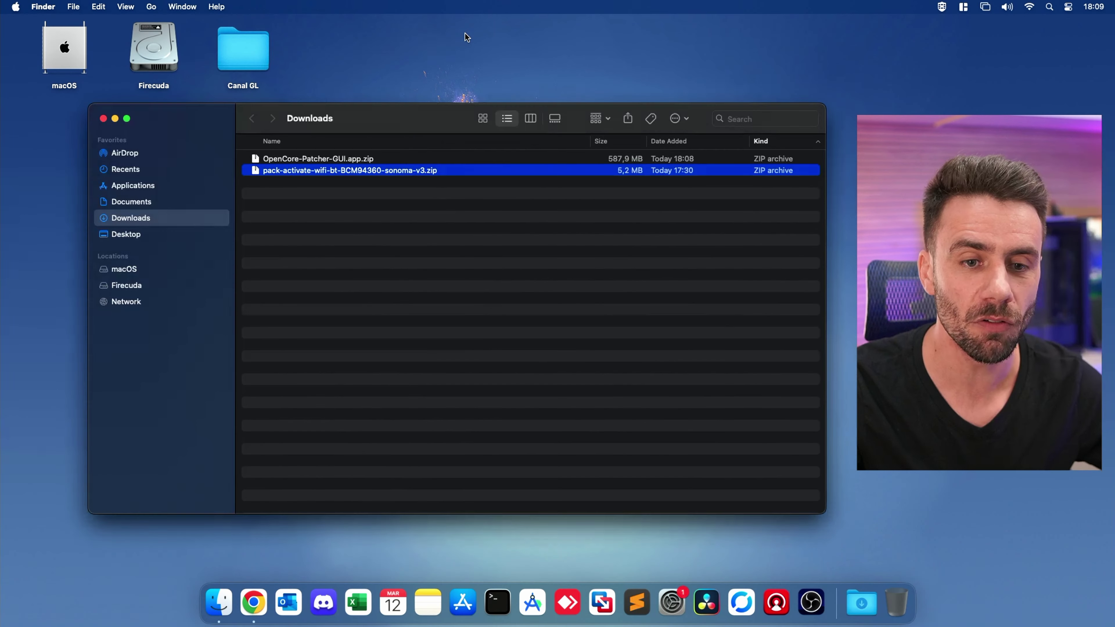
drag(415, 127, 357, 139)
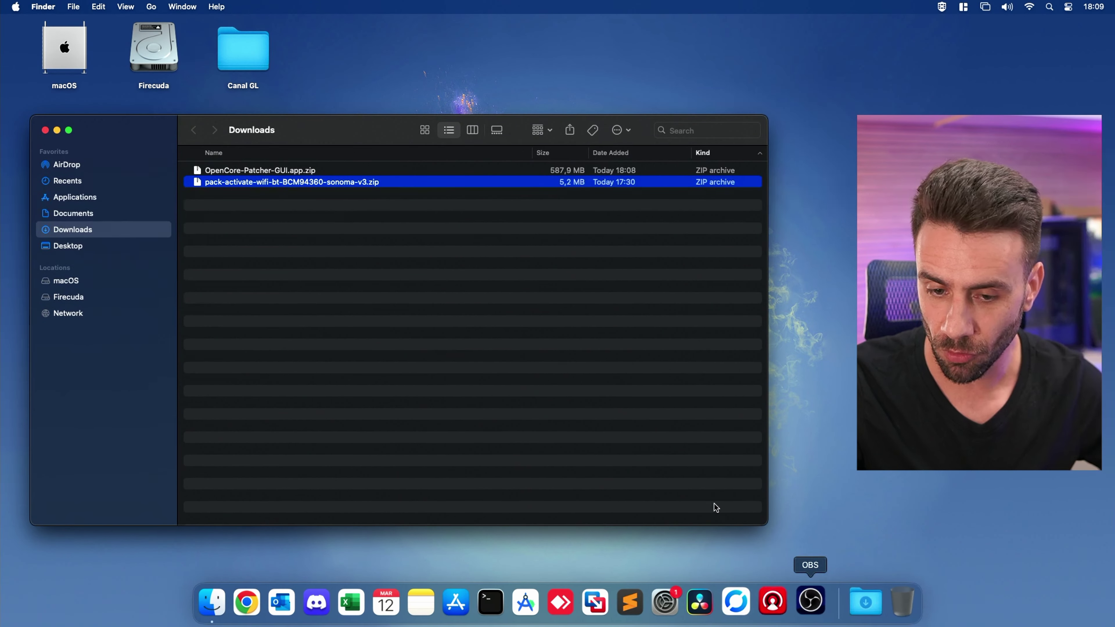
double_click(269, 171)
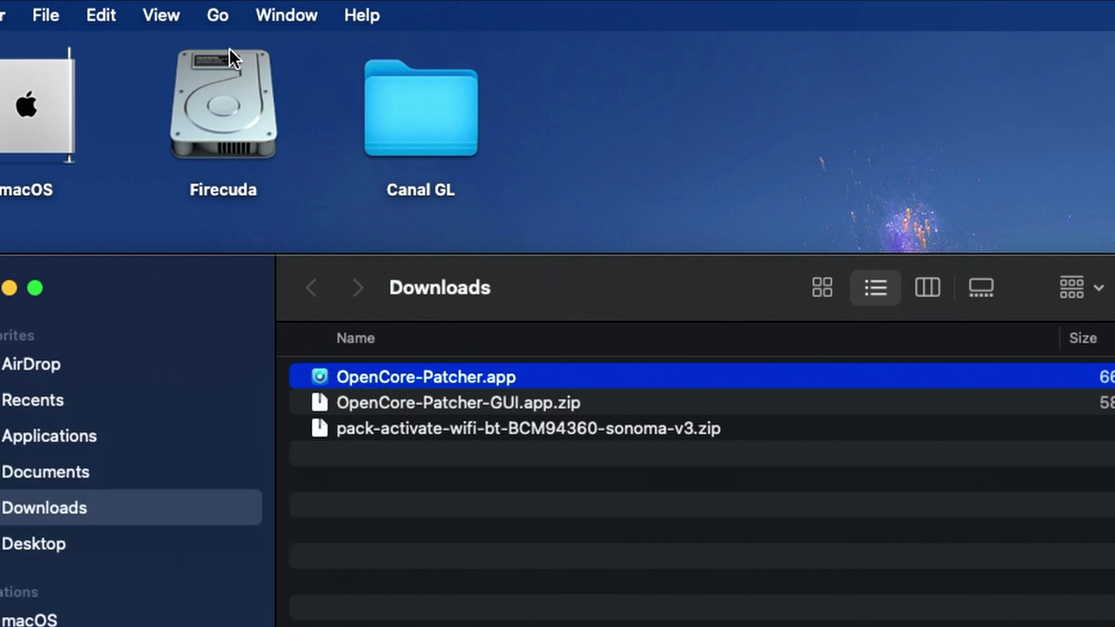
Step: Move OpenCore-Patcher.app from Downloads into the Applications folder, replacing the older copy
click(151, 7)
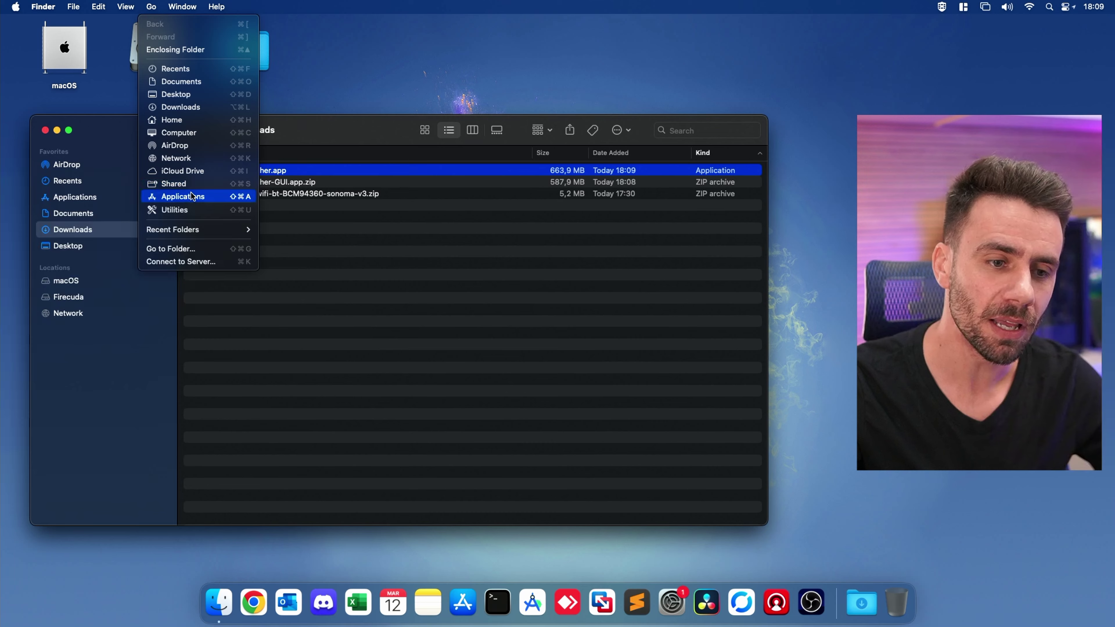
click(304, 424)
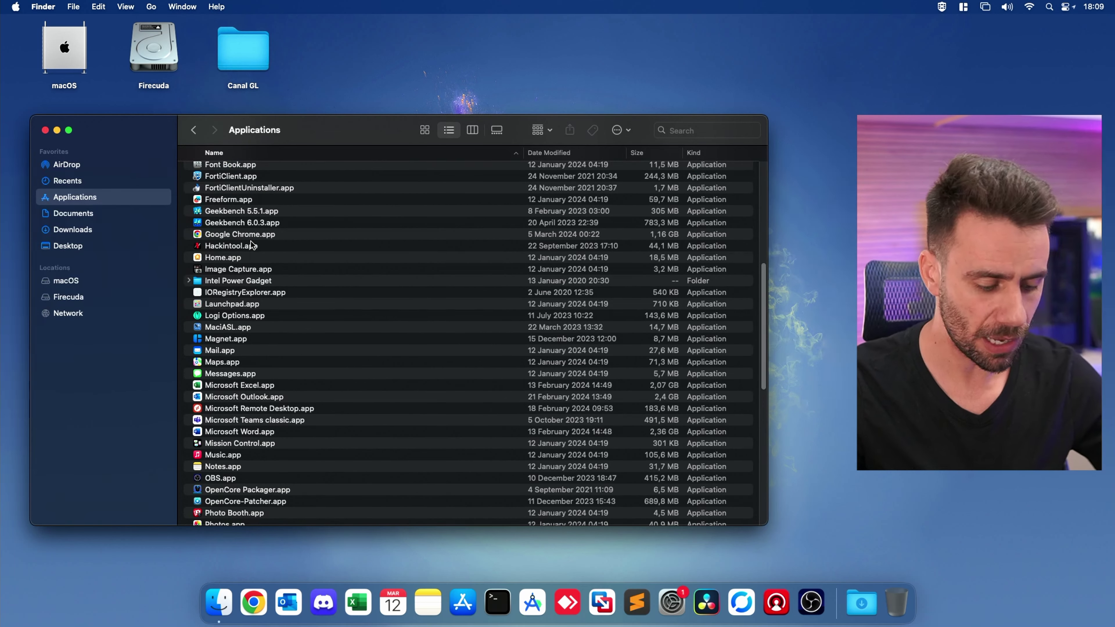
key(super+alt+v)
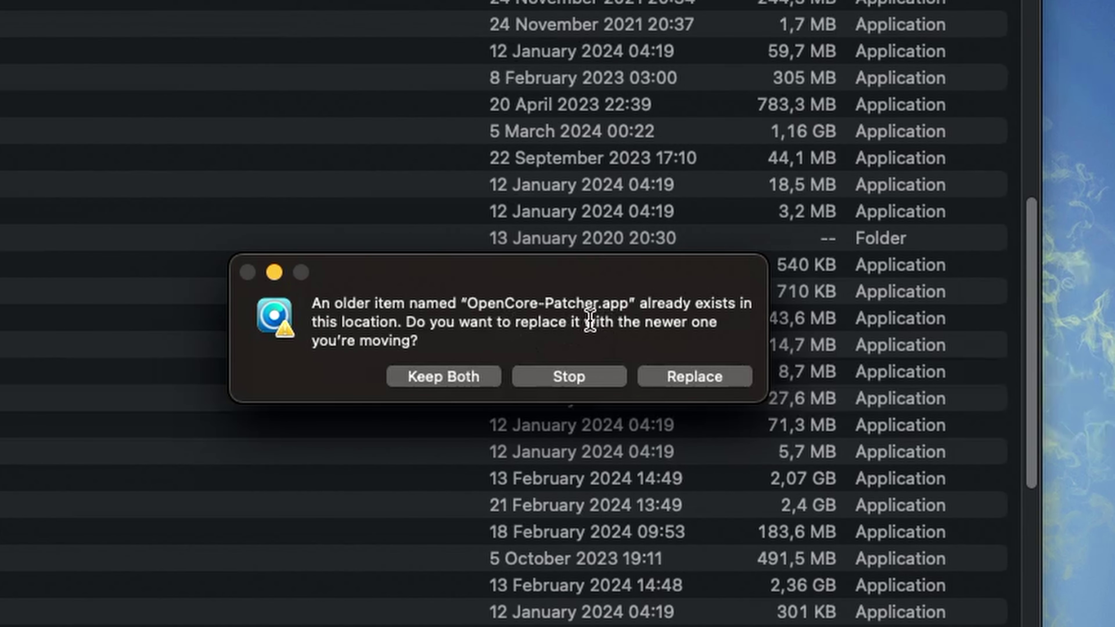
click(701, 377)
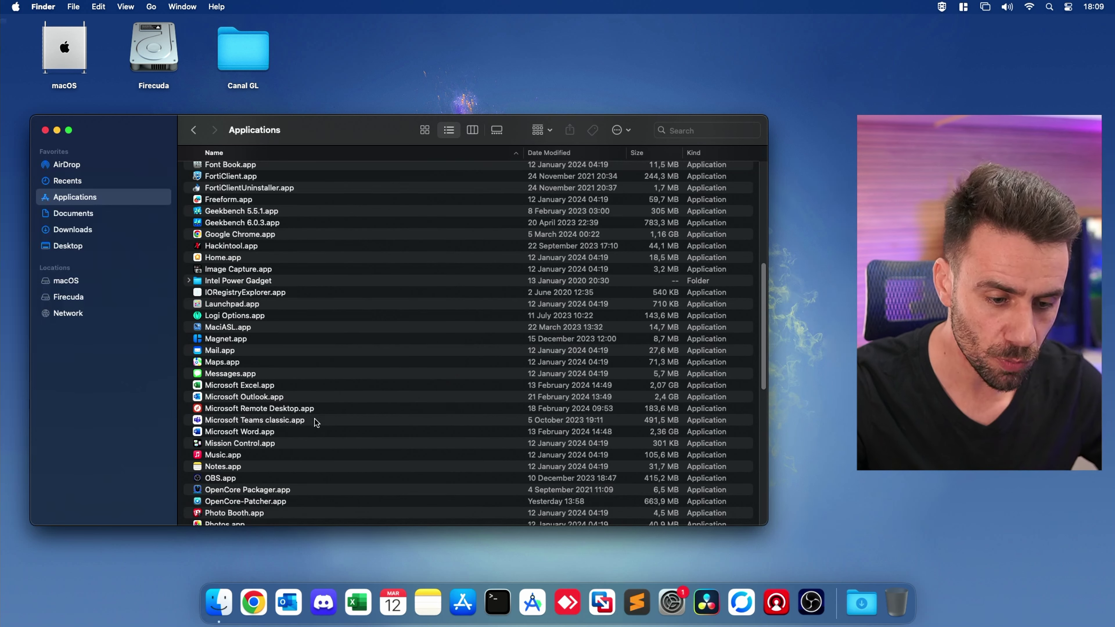
Step: Launch OpenCore-Patcher.app from Applications, allowing the downloaded app to open, and go to its Post-Install Root Patch options
double_click(252, 501)
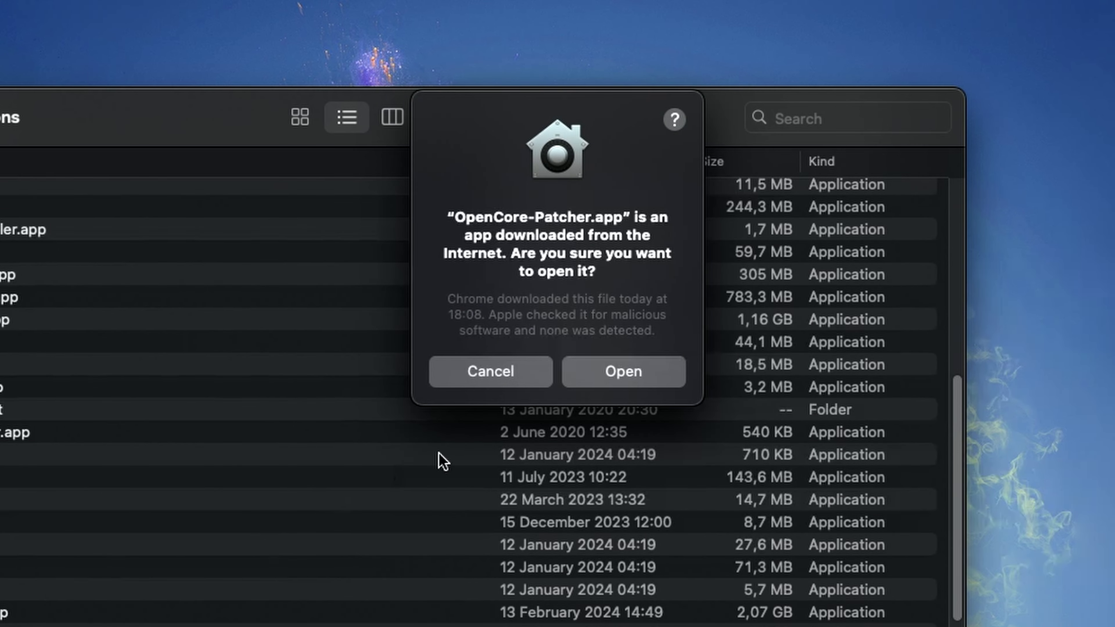
click(585, 376)
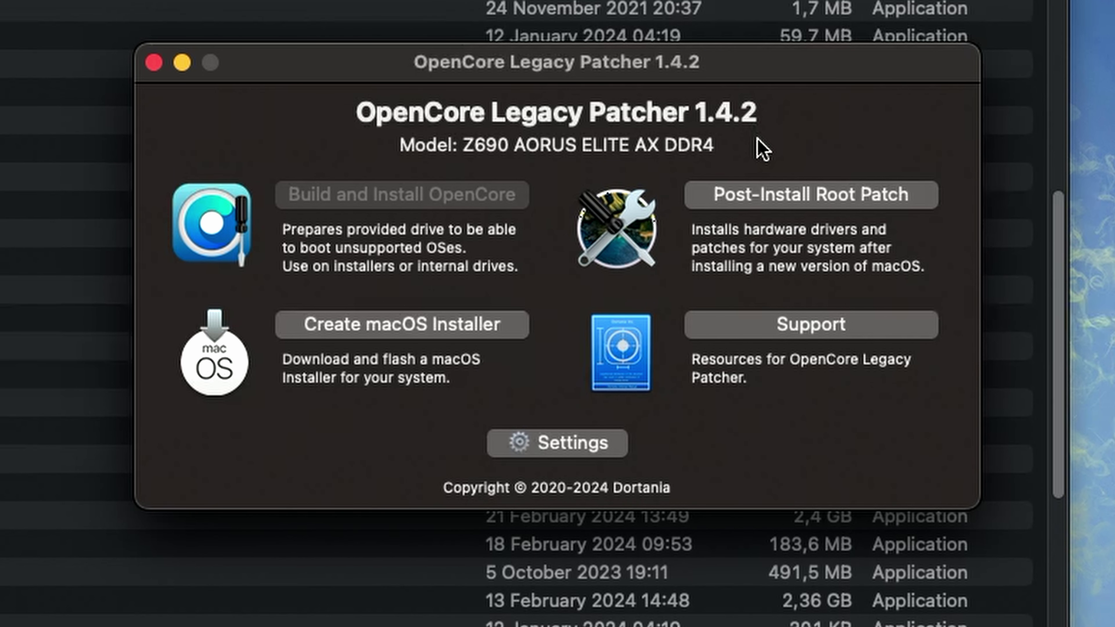
click(770, 200)
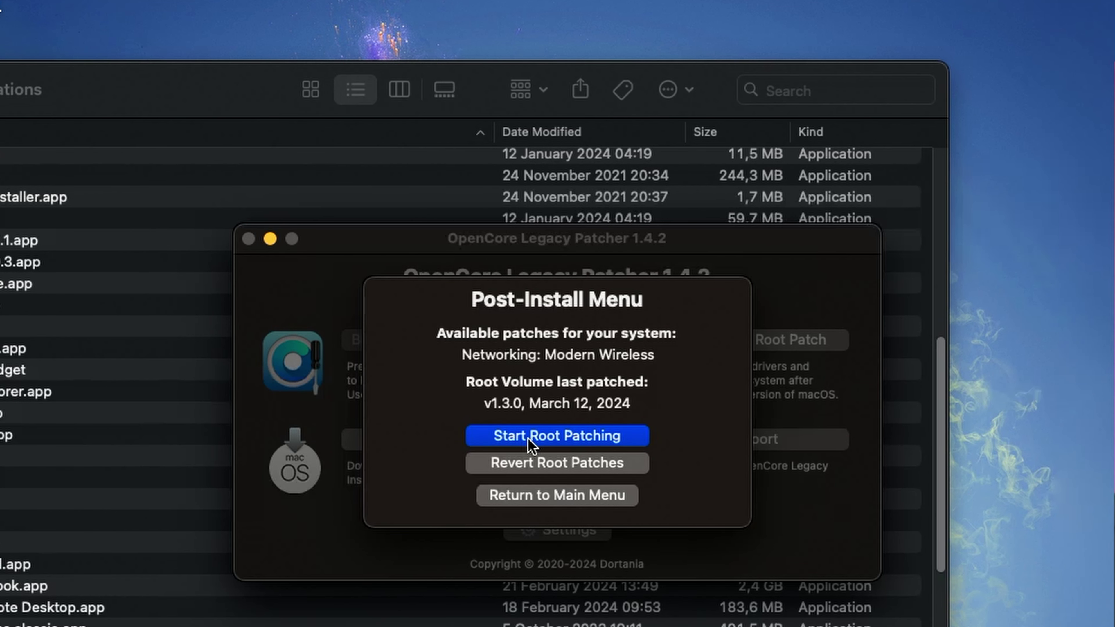
Step: Start root patching for Modern Wireless networking and authorize the relaunch as admin with the account password
click(530, 439)
click(598, 298)
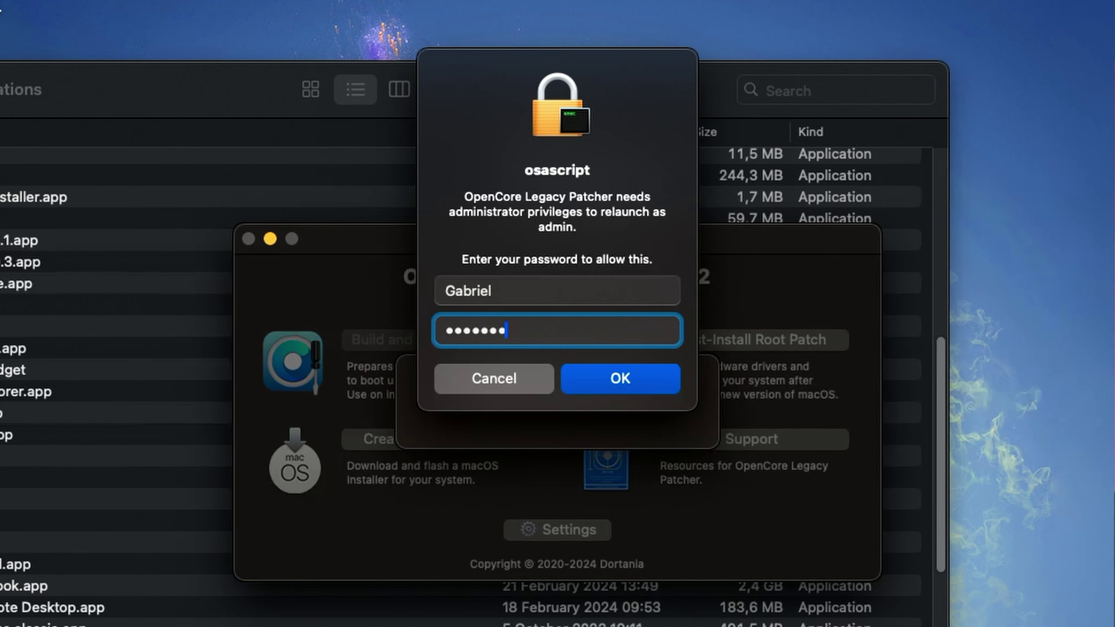
key(Return)
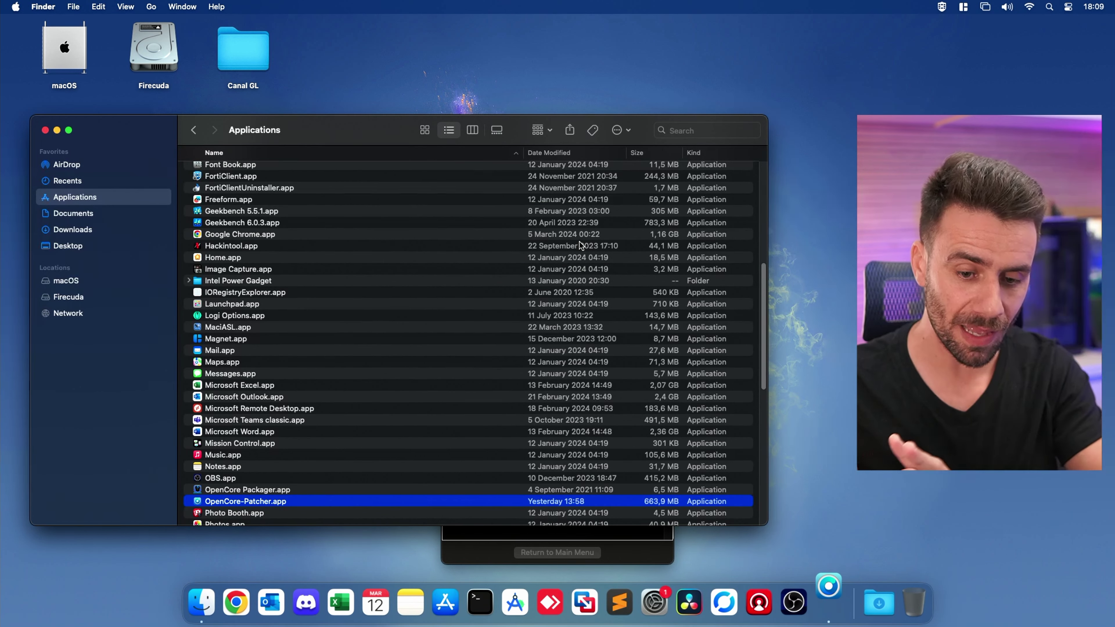
Step: Ignore the reboot request for the root patches and return to the patcher's main menu
click(469, 559)
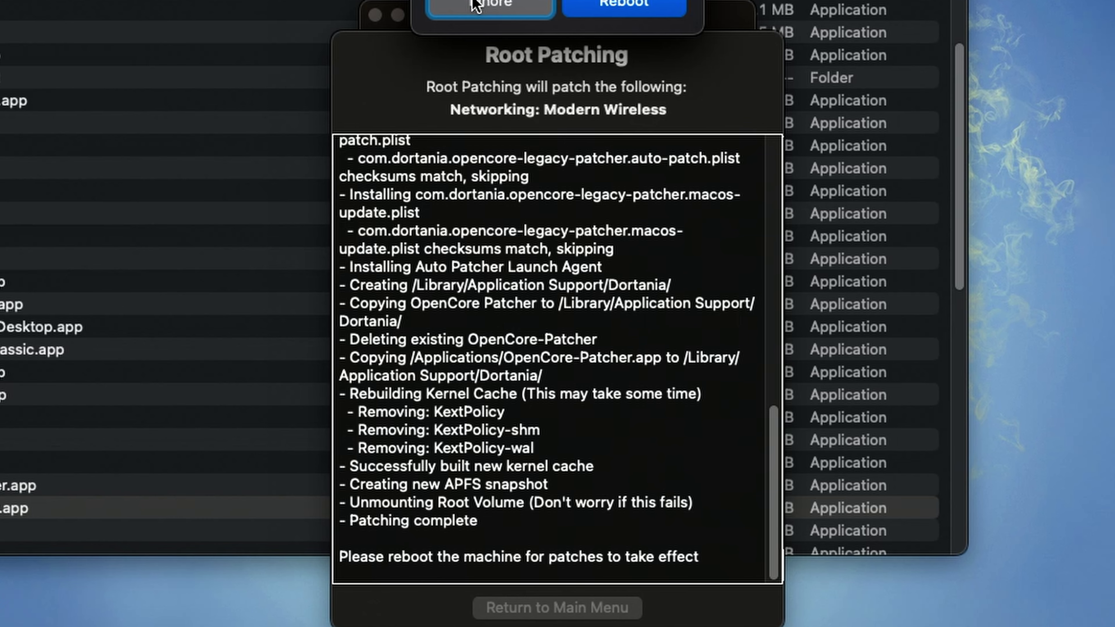
click(476, 5)
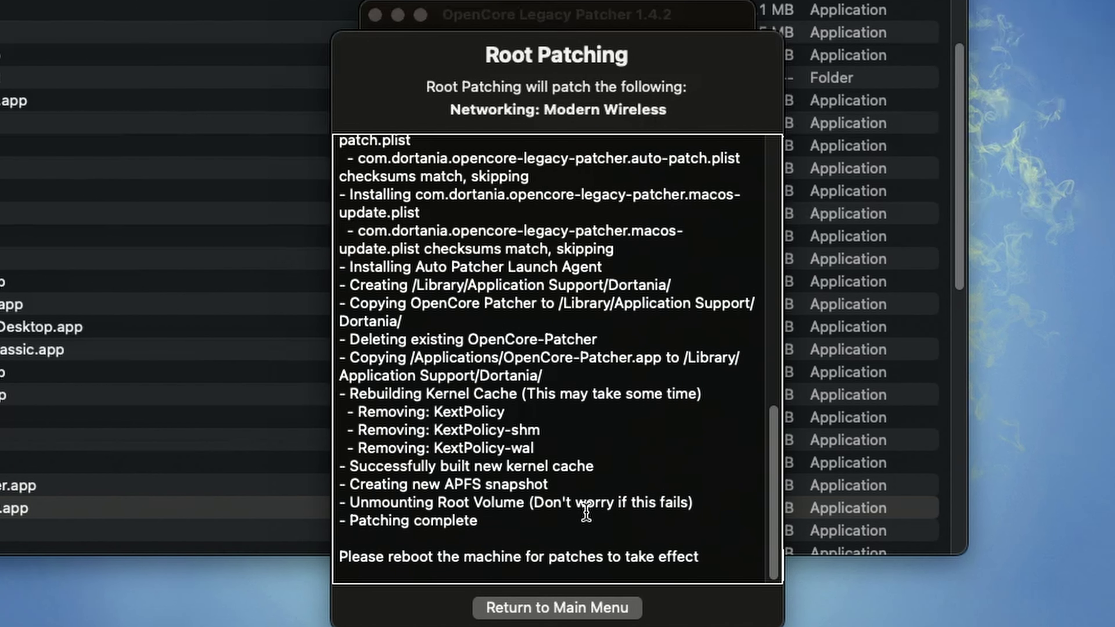
click(577, 607)
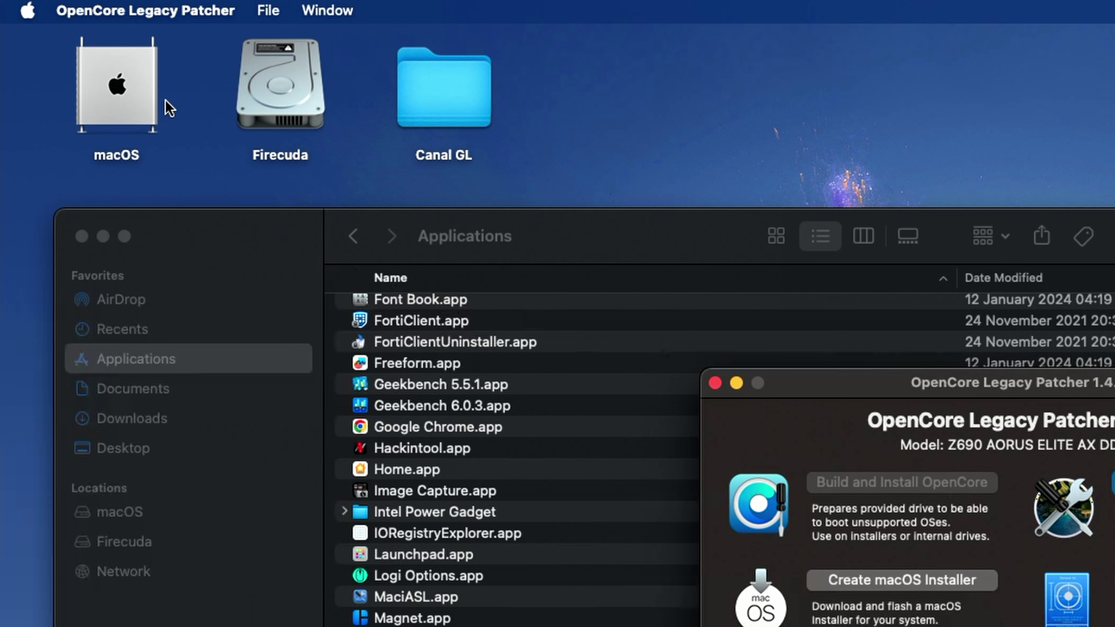
Step: Quit OpenCore Legacy Patcher and close the Applications folder window
click(110, 2)
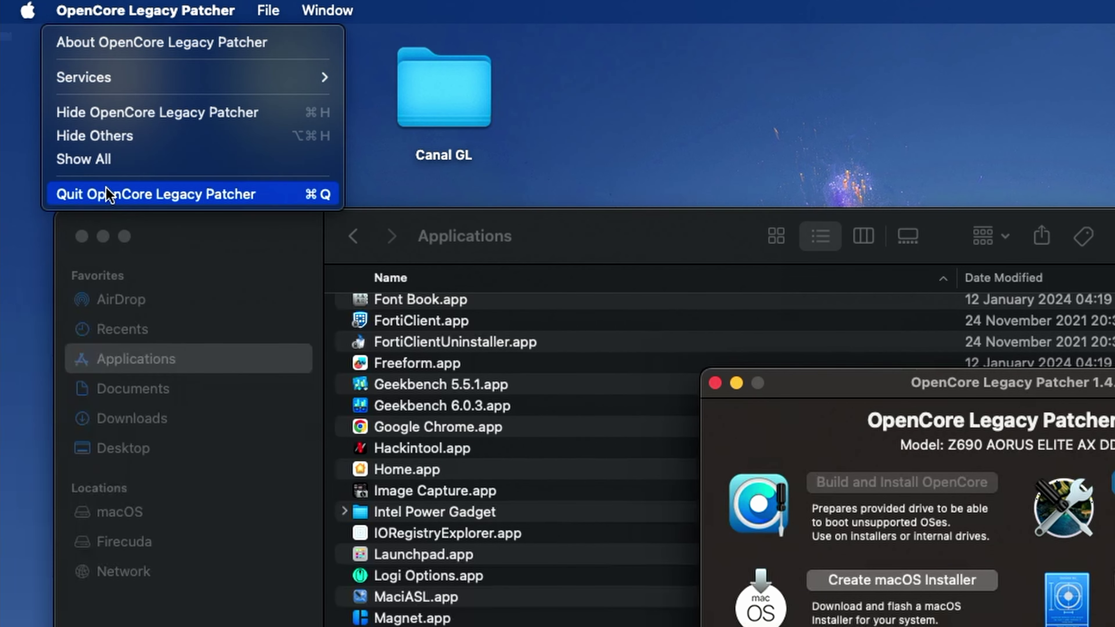
click(87, 194)
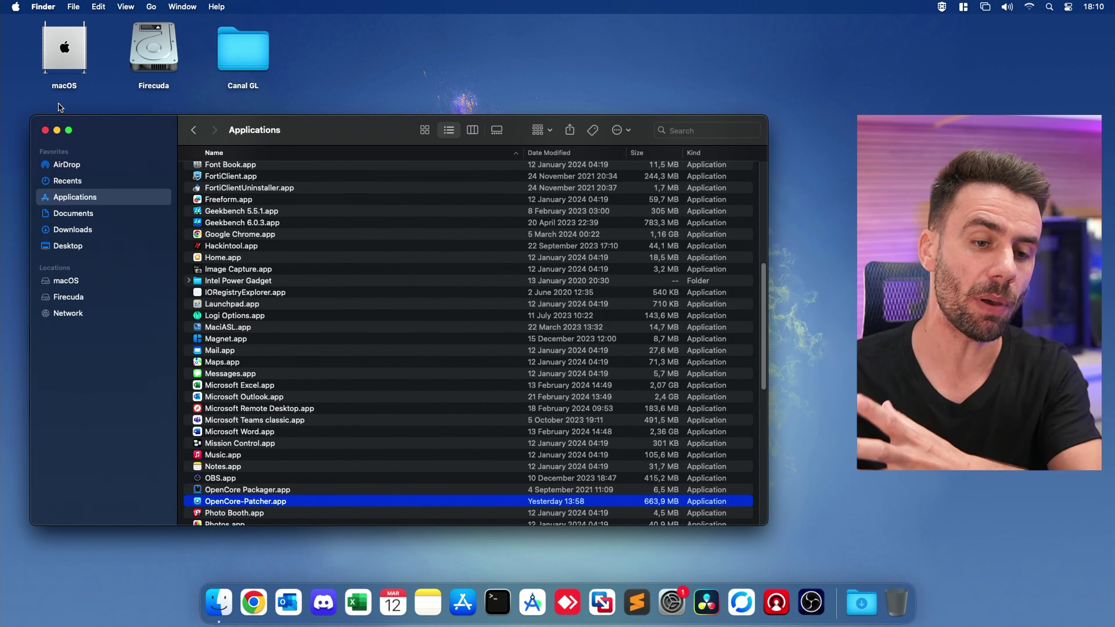
key(super+w)
Step: Mount the EFI partition of the macOS drive with the Mount EFI quick action, authorizing it with the account password
right_click(79, 50)
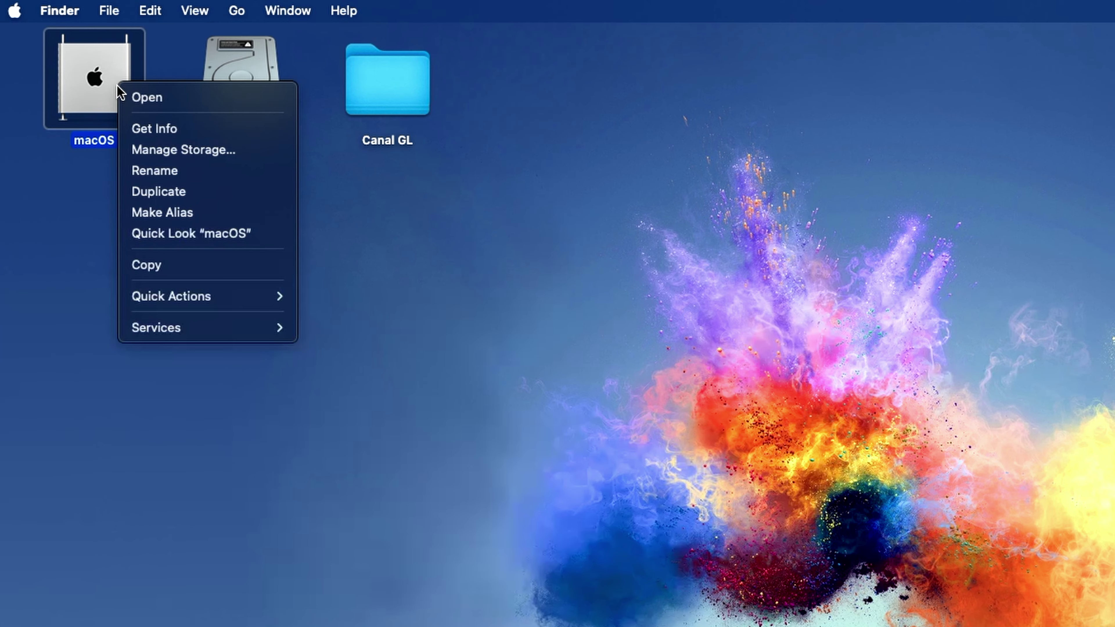
mouse_move(108, 180)
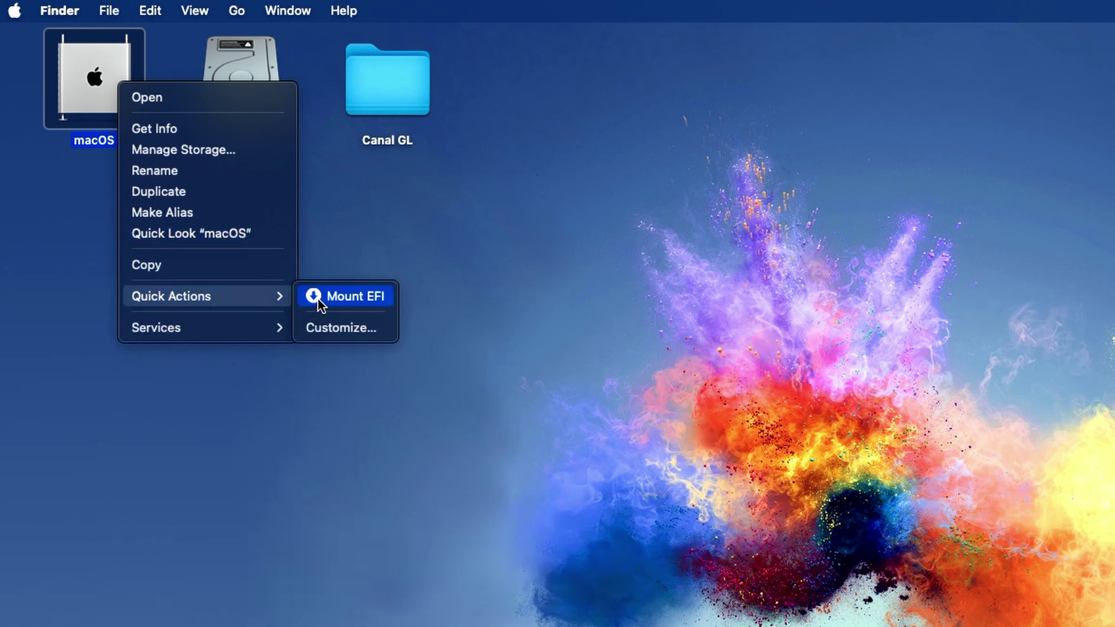
click(322, 298)
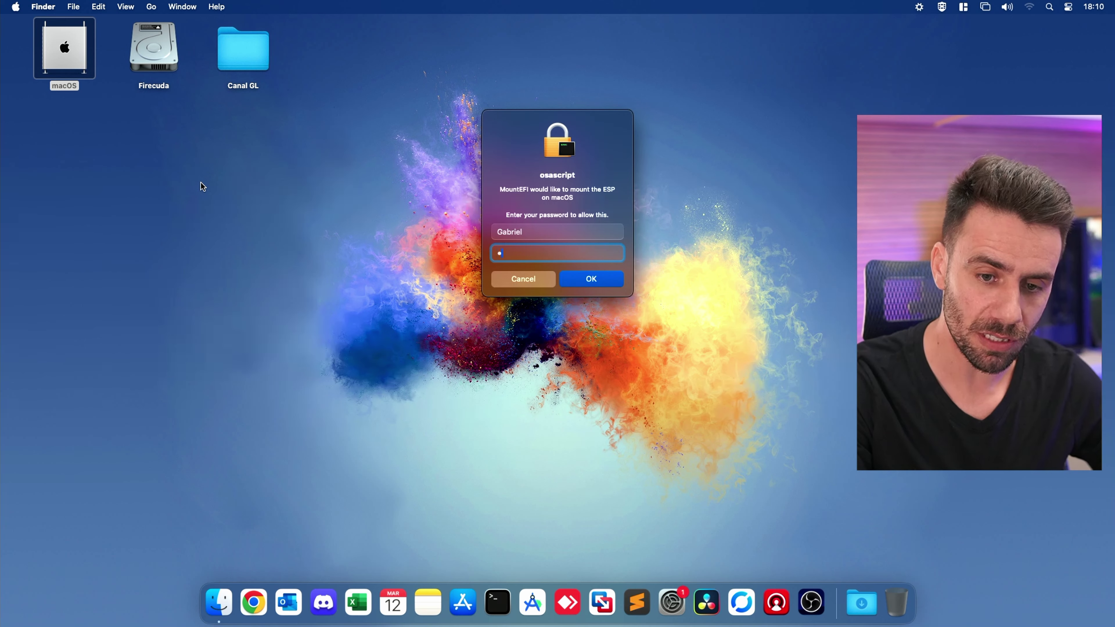
key(Return)
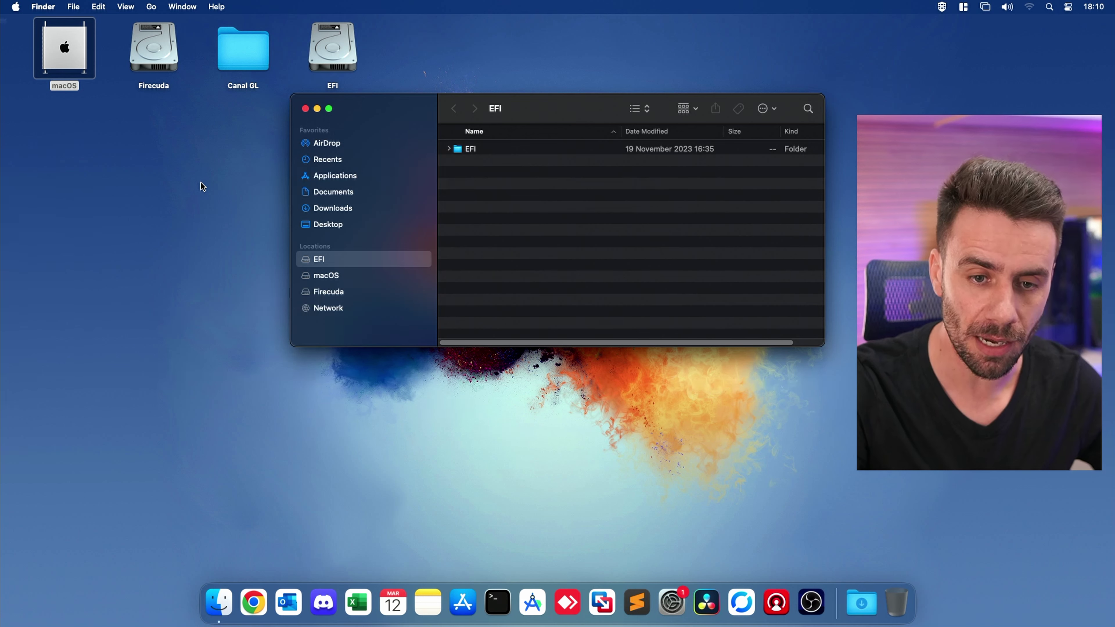
Step: Open the Kexts folder inside EFI/OC on the mounted EFI partition
key(Down)
key(super+Down)
key(Down)
key(Down)
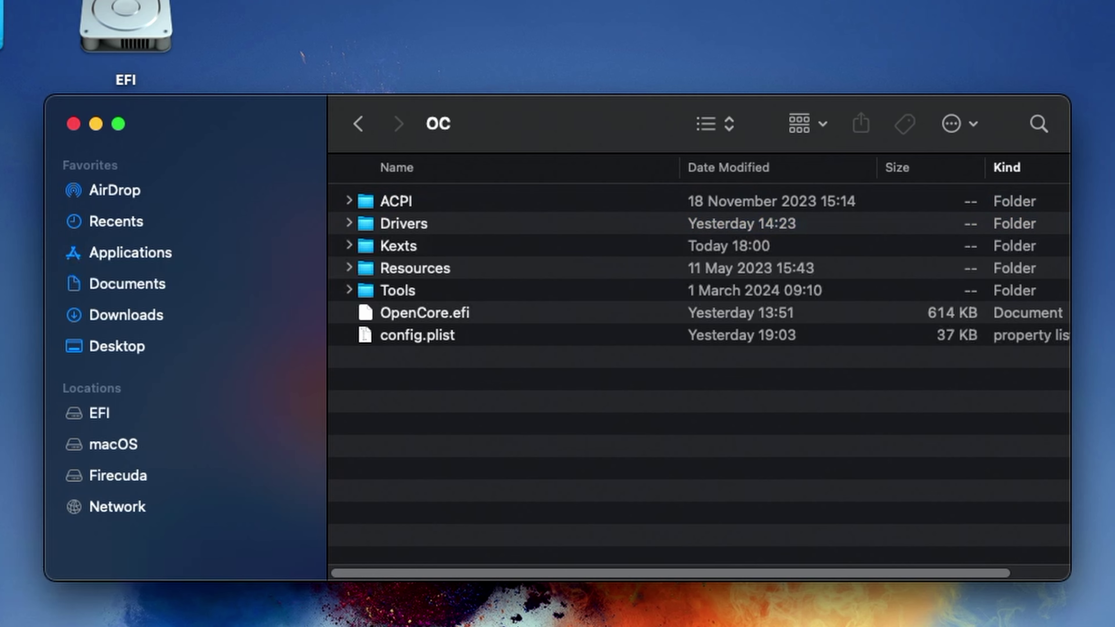
click(398, 246)
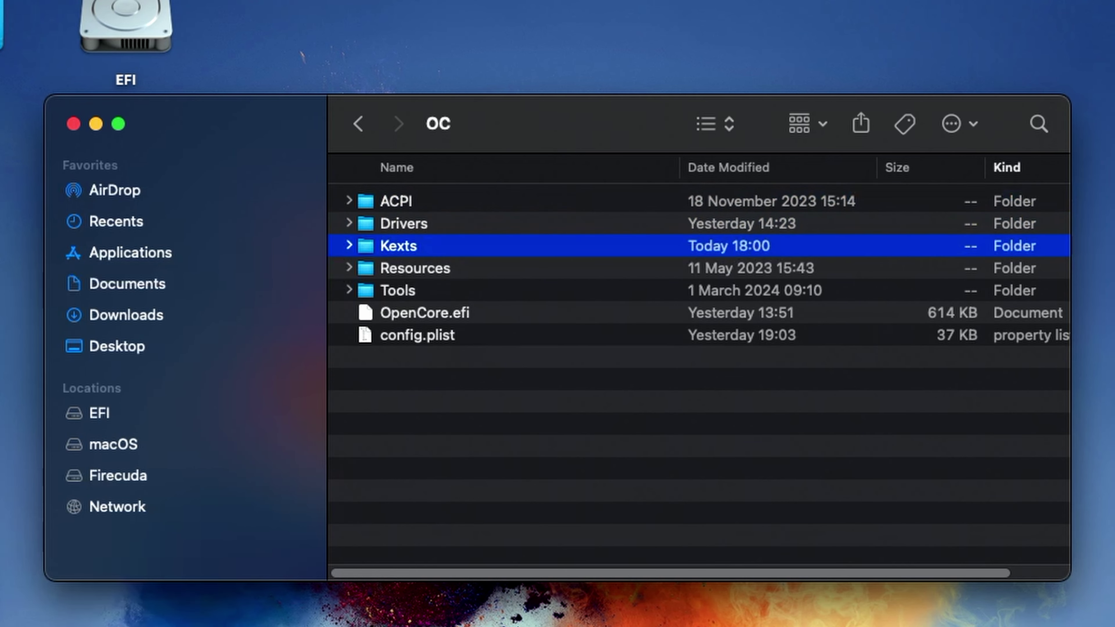
double_click(398, 246)
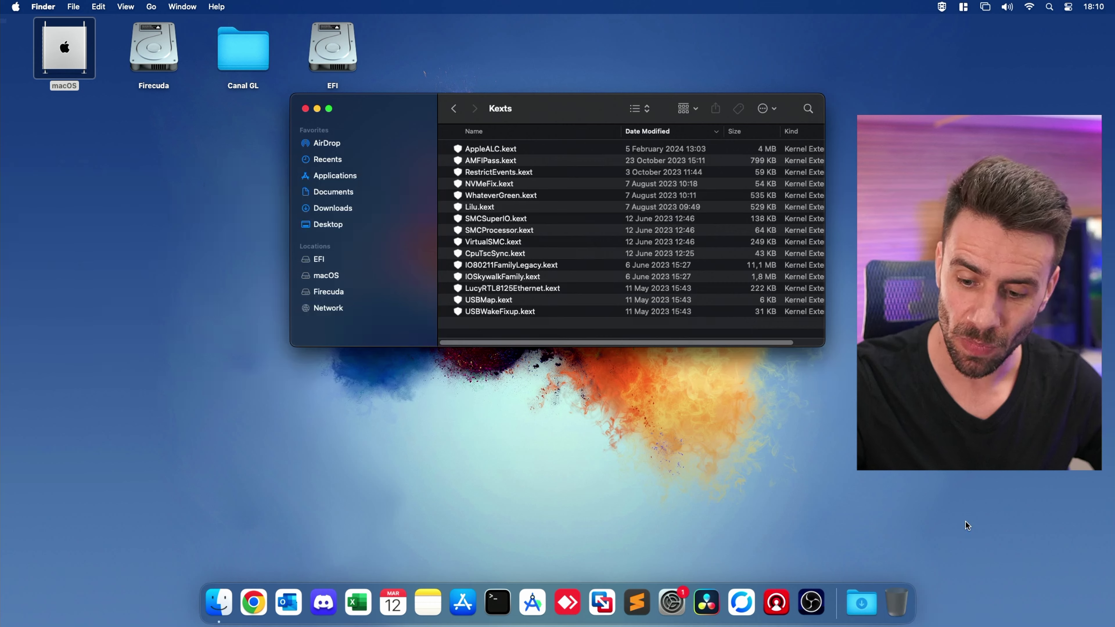
Step: Extract pack-activate-wifi-bt-BCM94360-sonoma-v3.zip in the Downloads folder and open the extracted folder
click(863, 588)
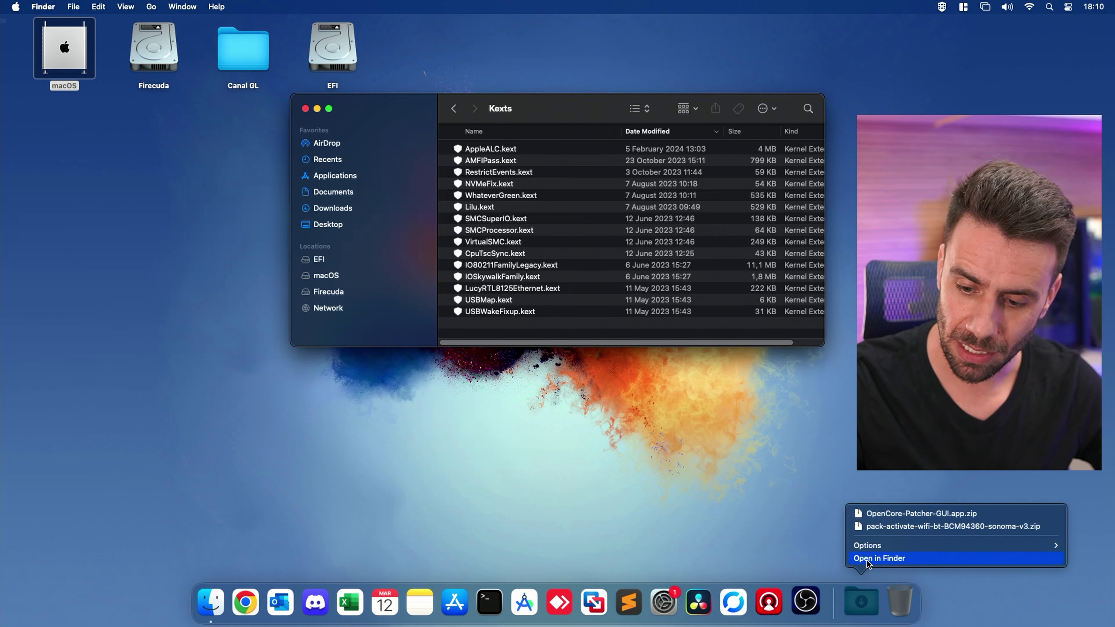
click(867, 559)
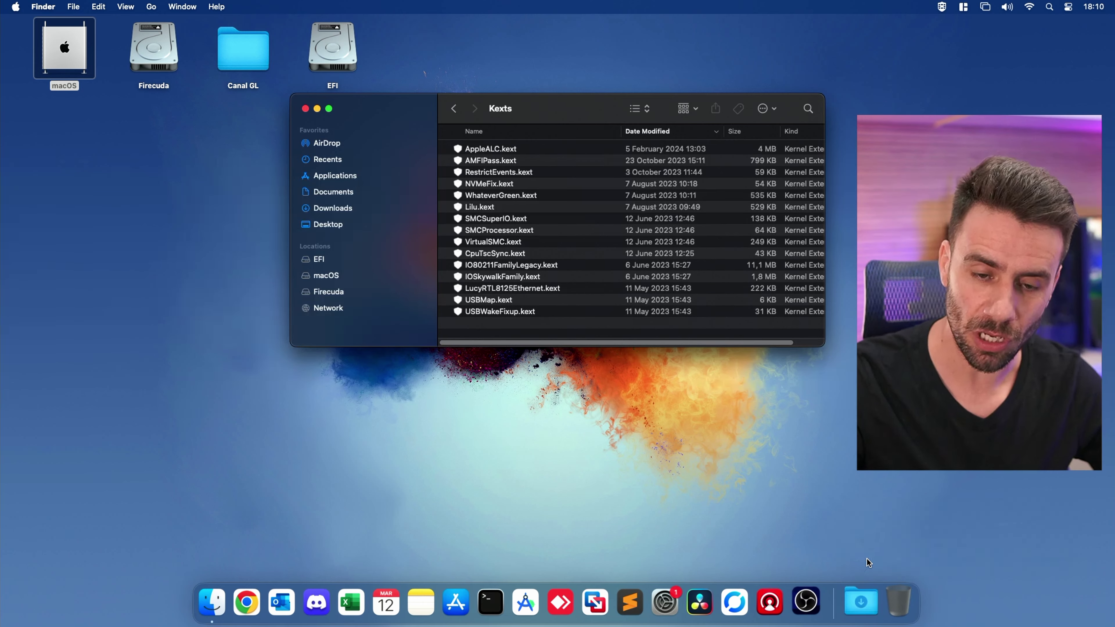
key(p)
key(super+o)
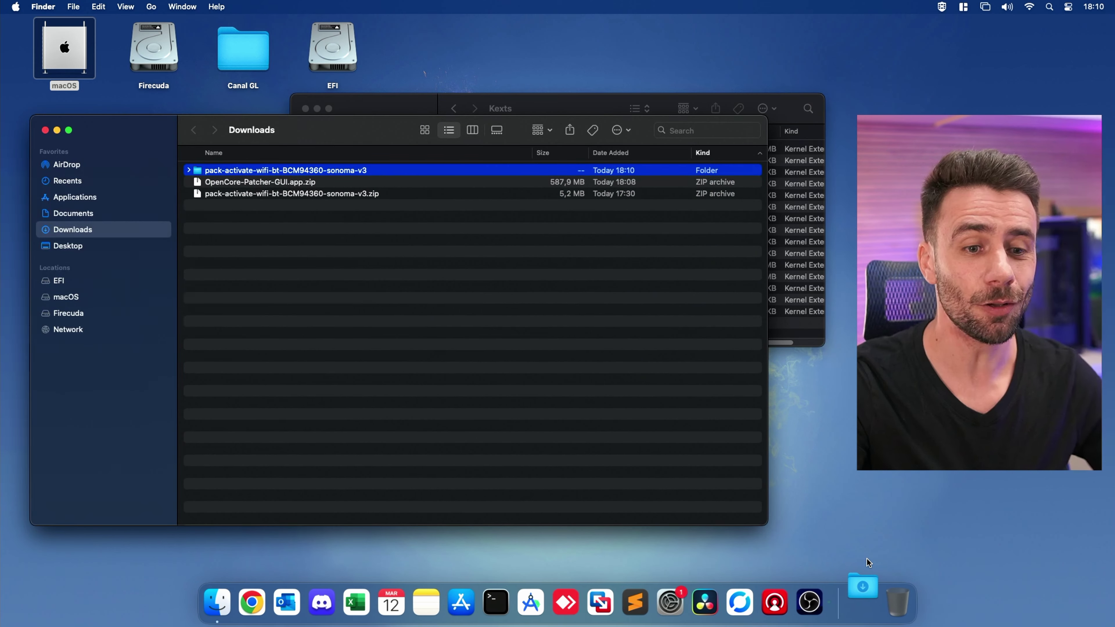
key(super+Down)
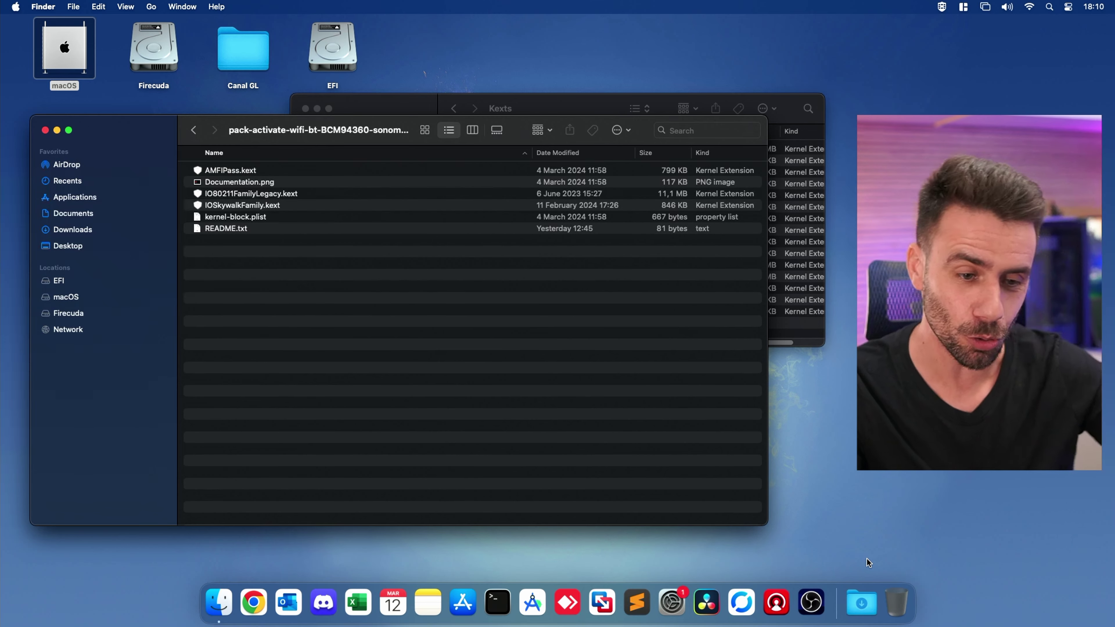
Step: Copy IO80211FamilyLegacy.kext and IOSkywalkFamily.kext from the extracted pack into the EFI Kexts folder, replacing the existing versions
key(Down)
key(Down)
key(Down)
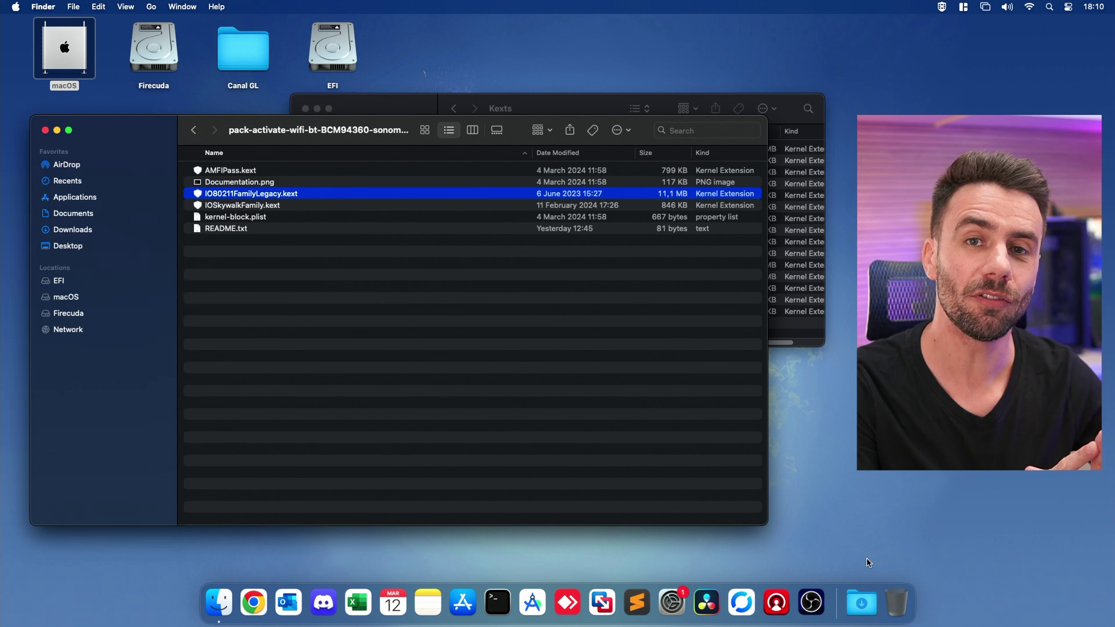
key(shift+Down)
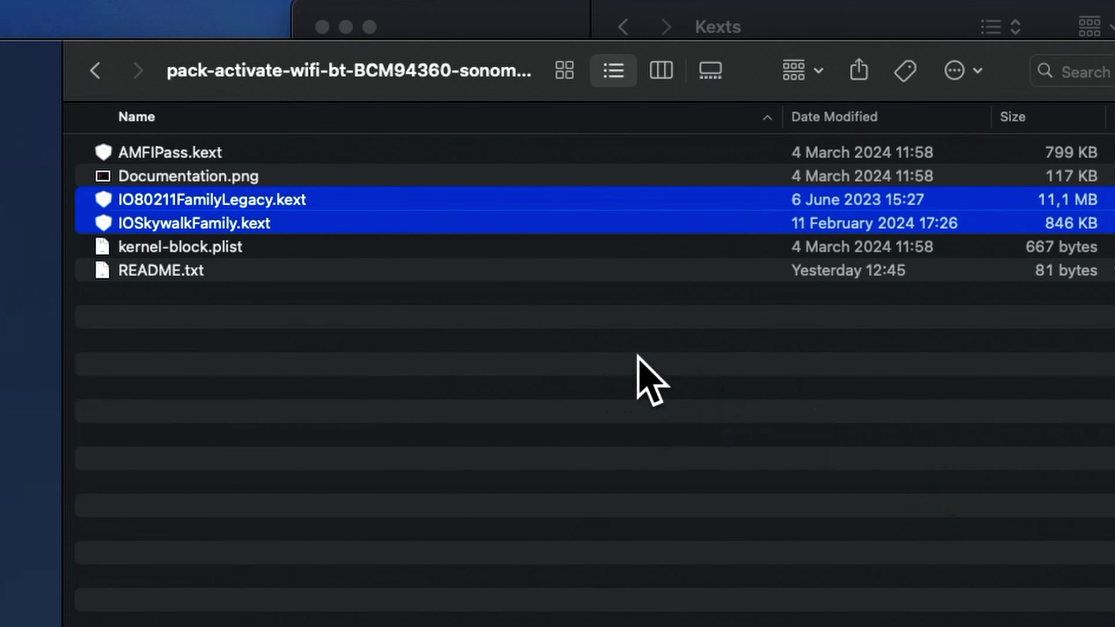
click(193, 228)
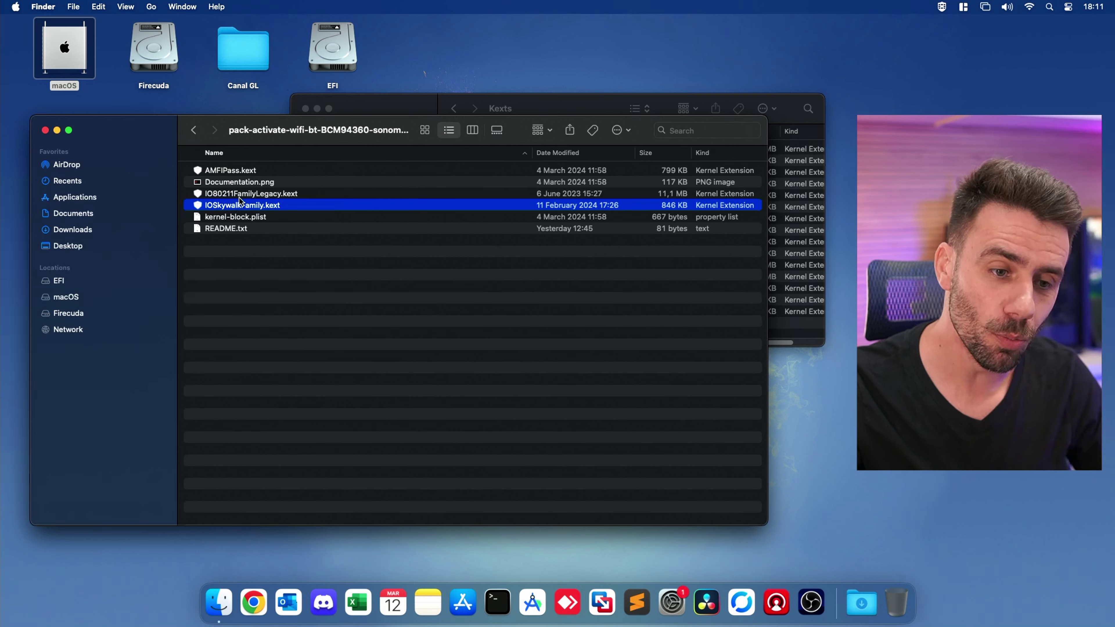
super+click(240, 196)
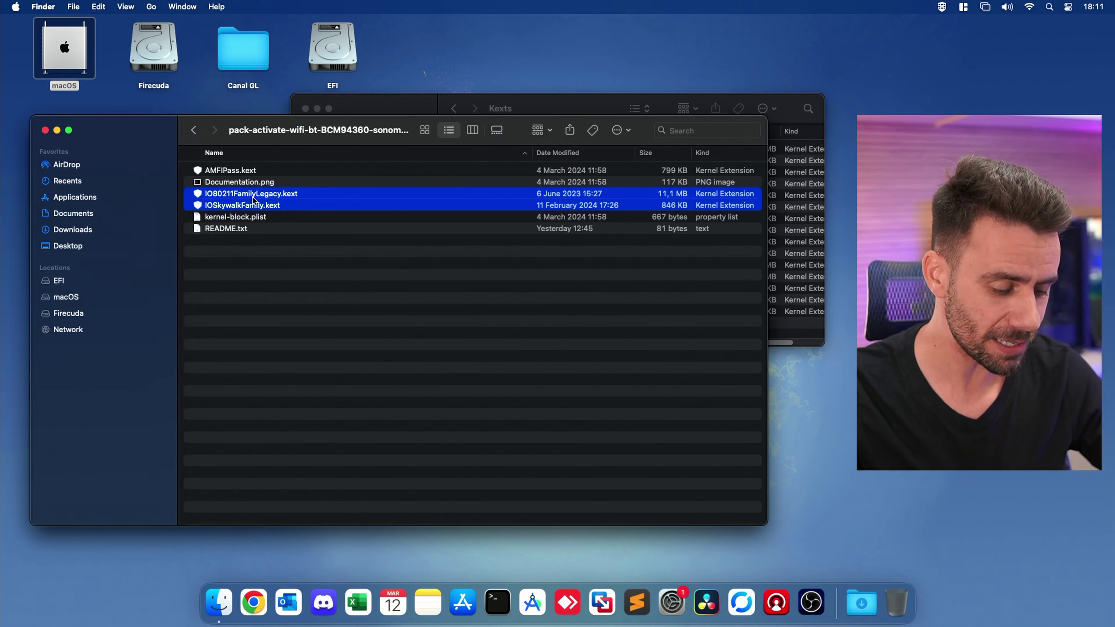
key(super+c)
click(554, 109)
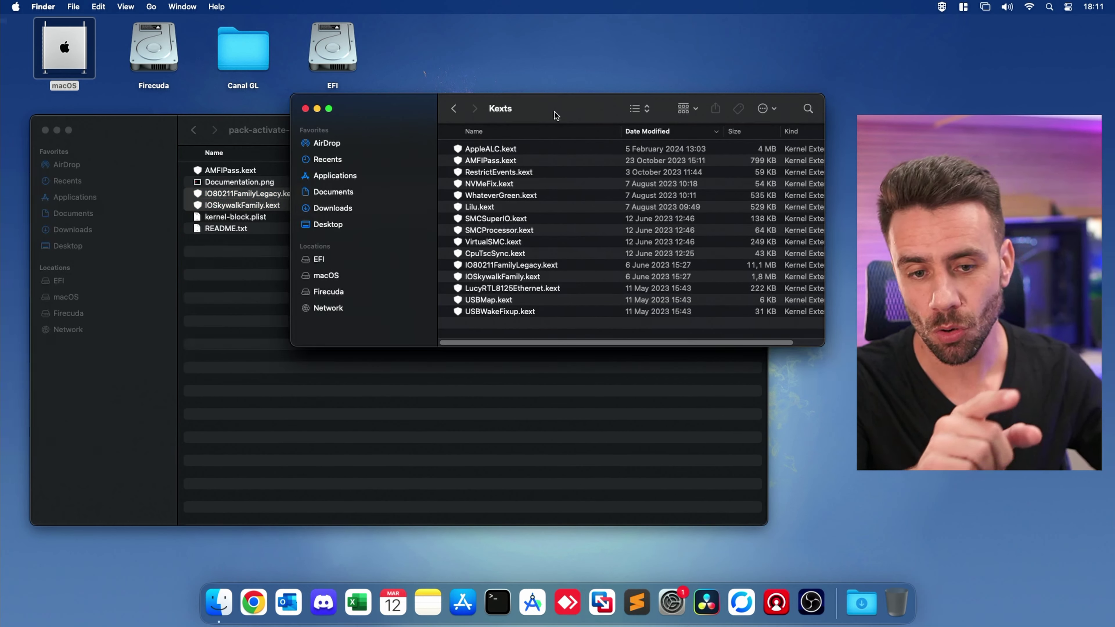
key(super+v)
click(645, 374)
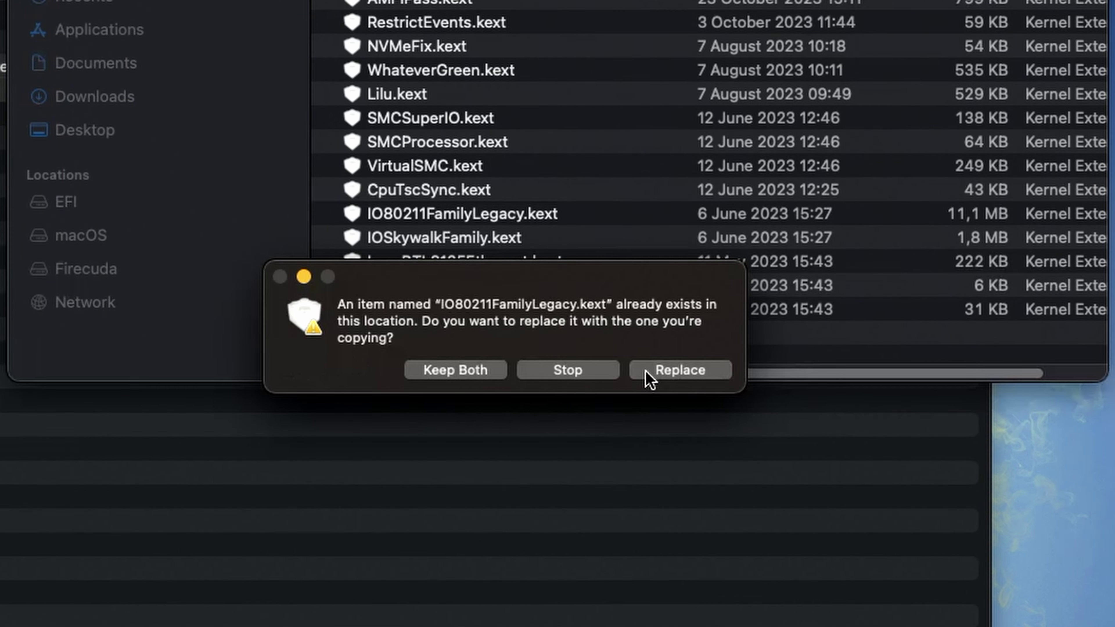
click(646, 374)
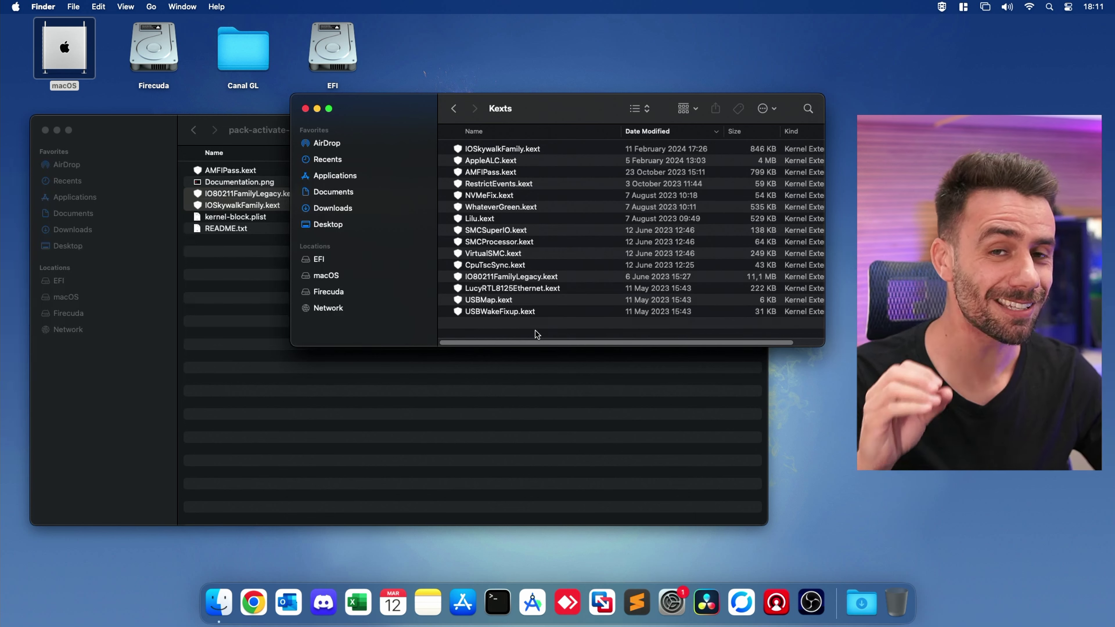
Step: Close both Finder windows and restart the computer
key(super+w)
click(536, 335)
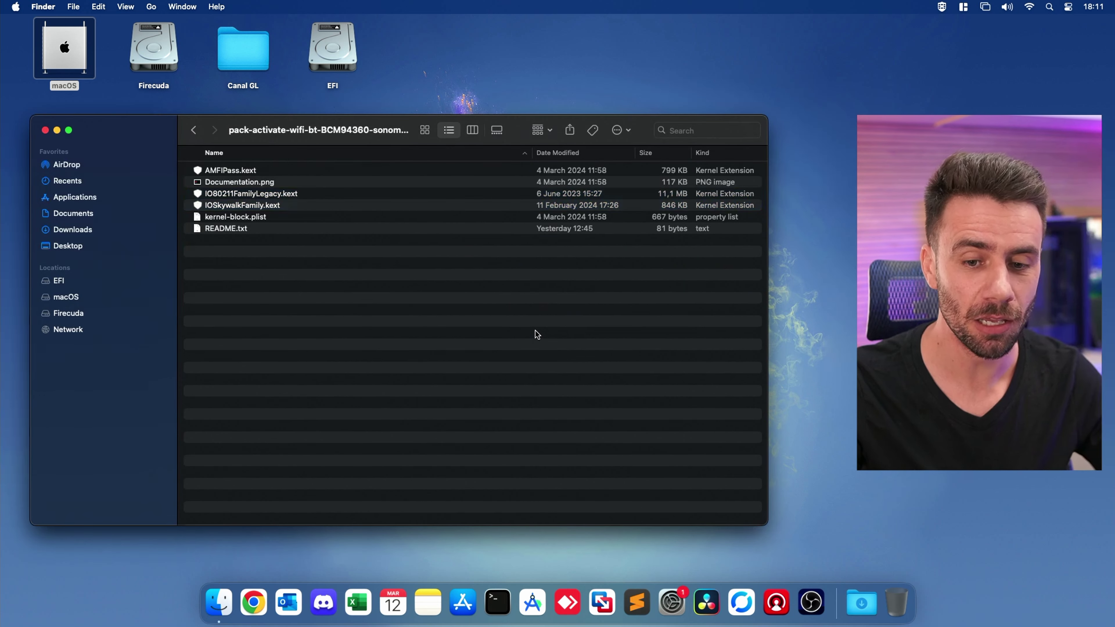
key(super+w)
click(339, 262)
click(30, 12)
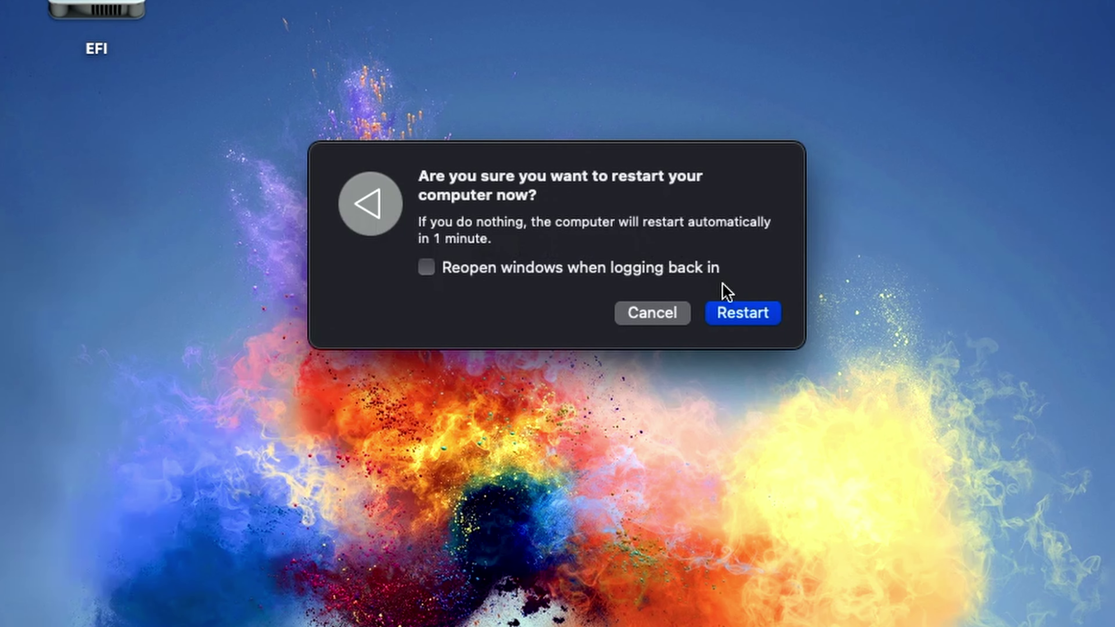
click(737, 316)
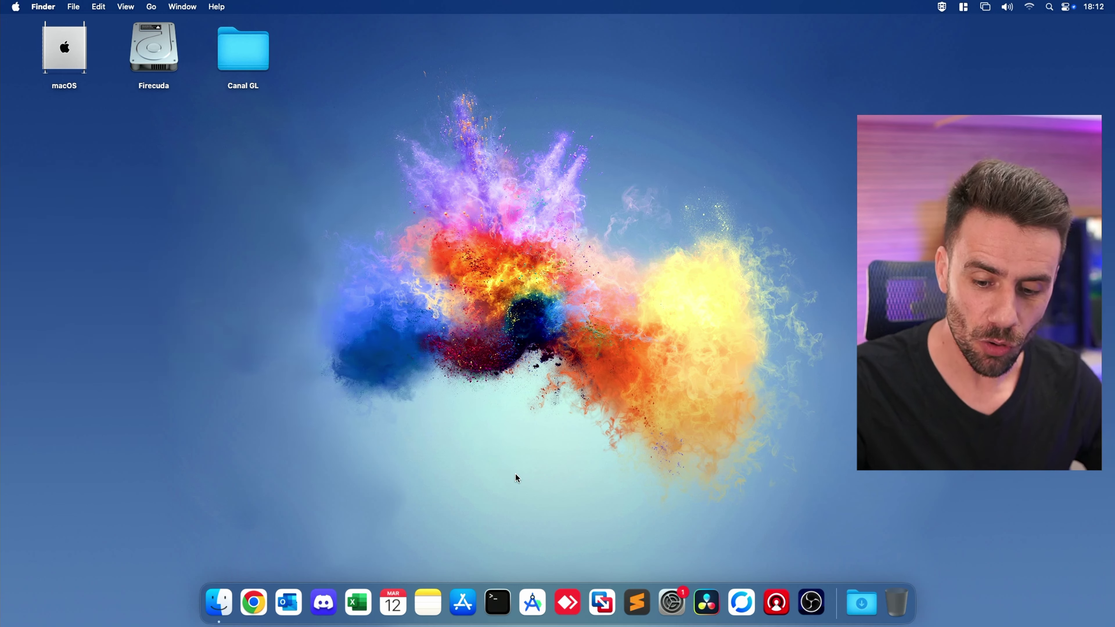
Step: Examine the details of the available software updates in System Settings, including macOS Sonoma 14.4, without installing them, and quit System Settings
click(672, 602)
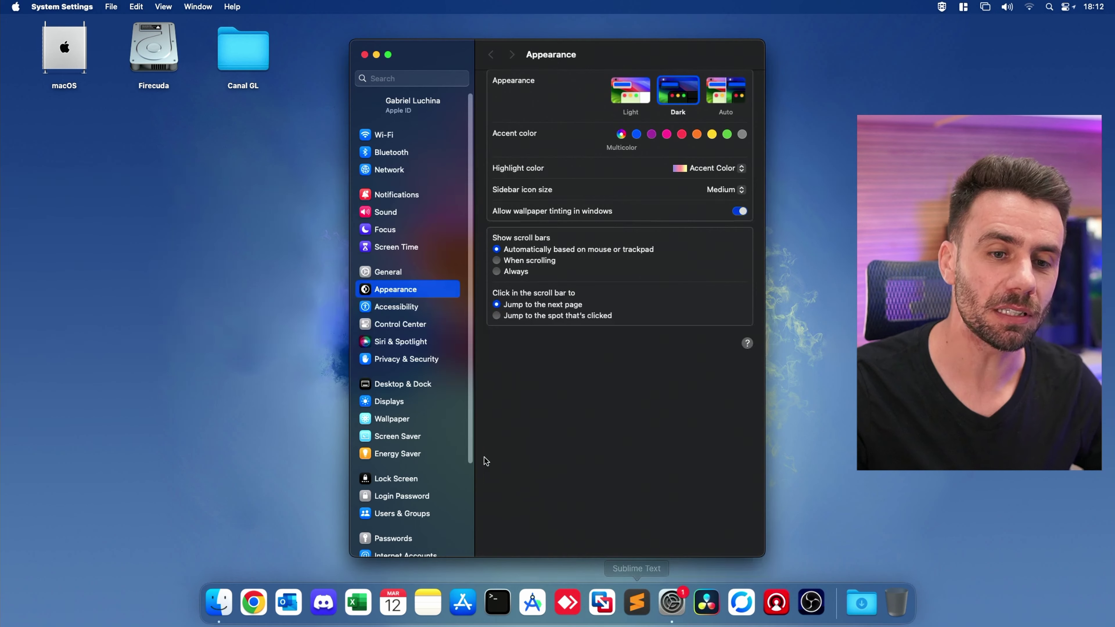
click(387, 143)
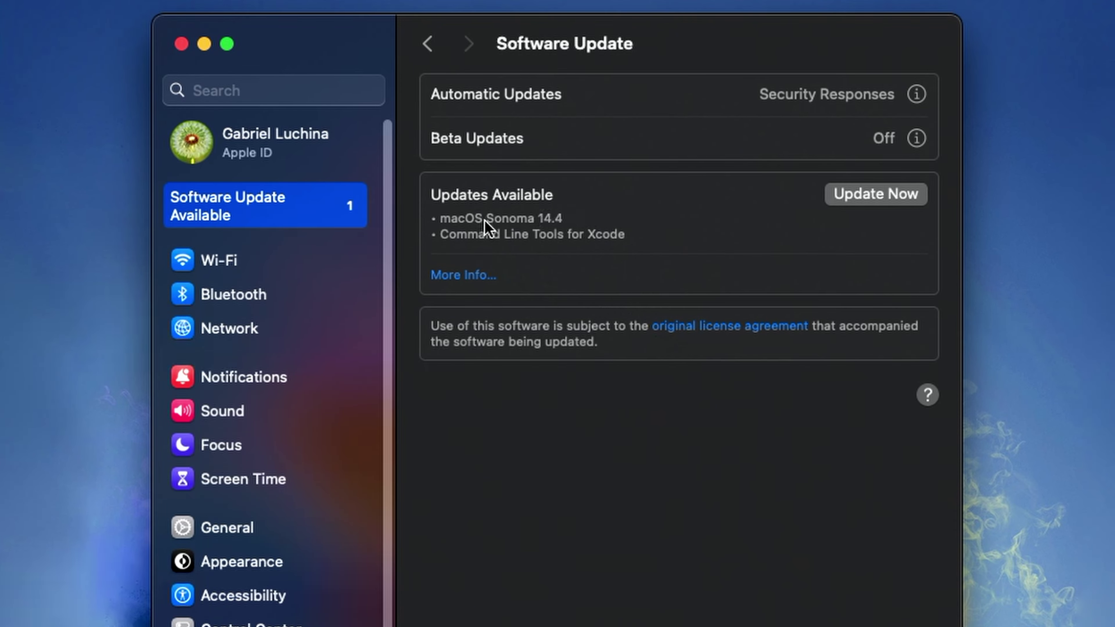
click(462, 273)
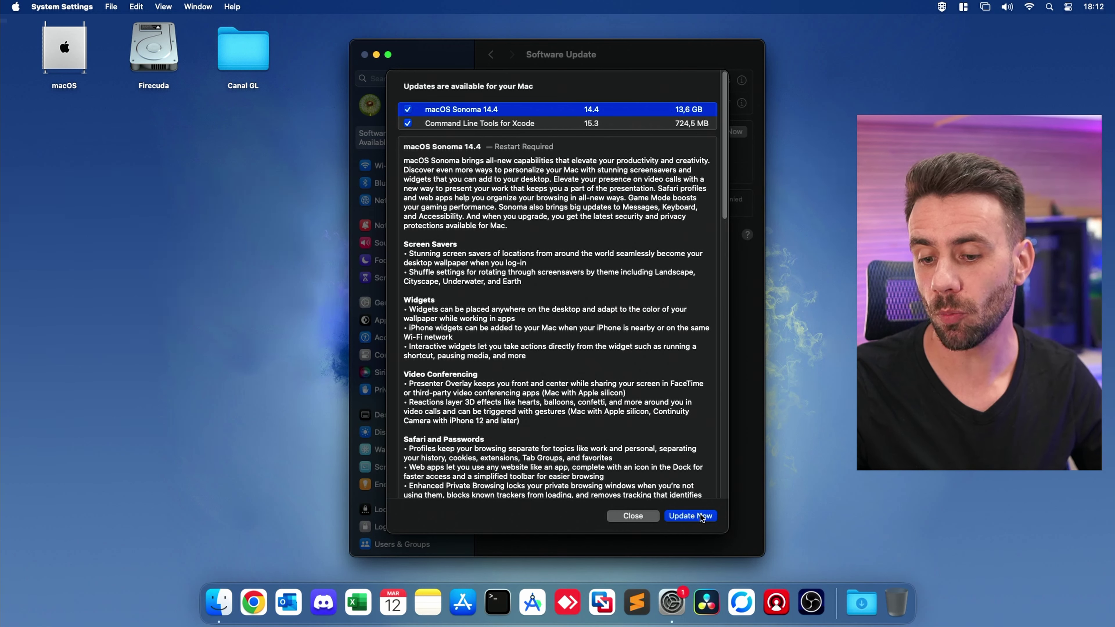
click(633, 515)
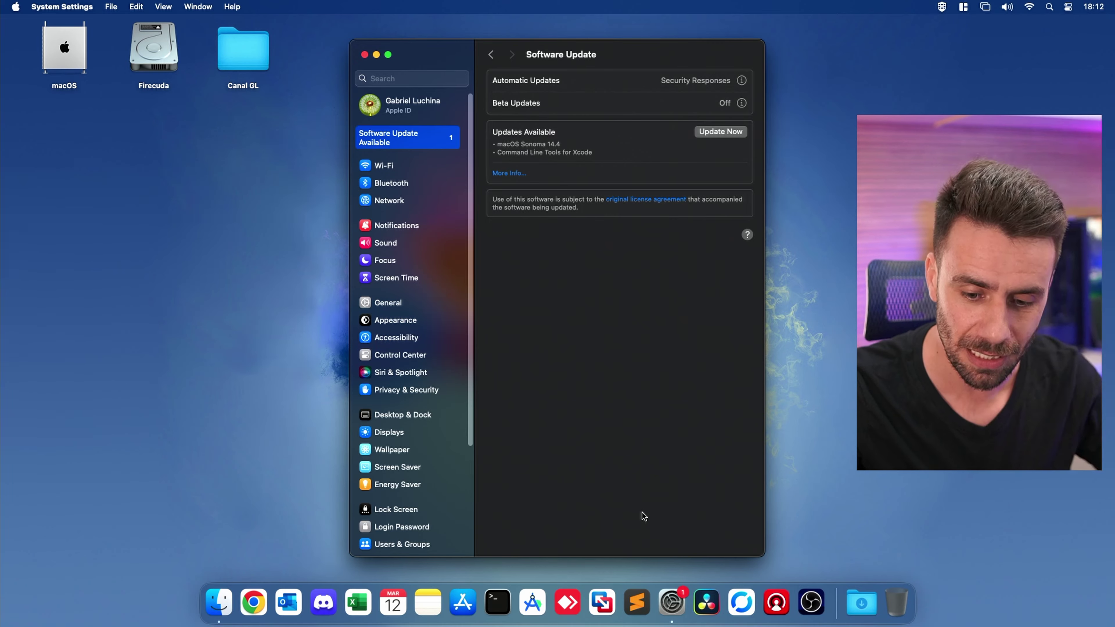
key(super+q)
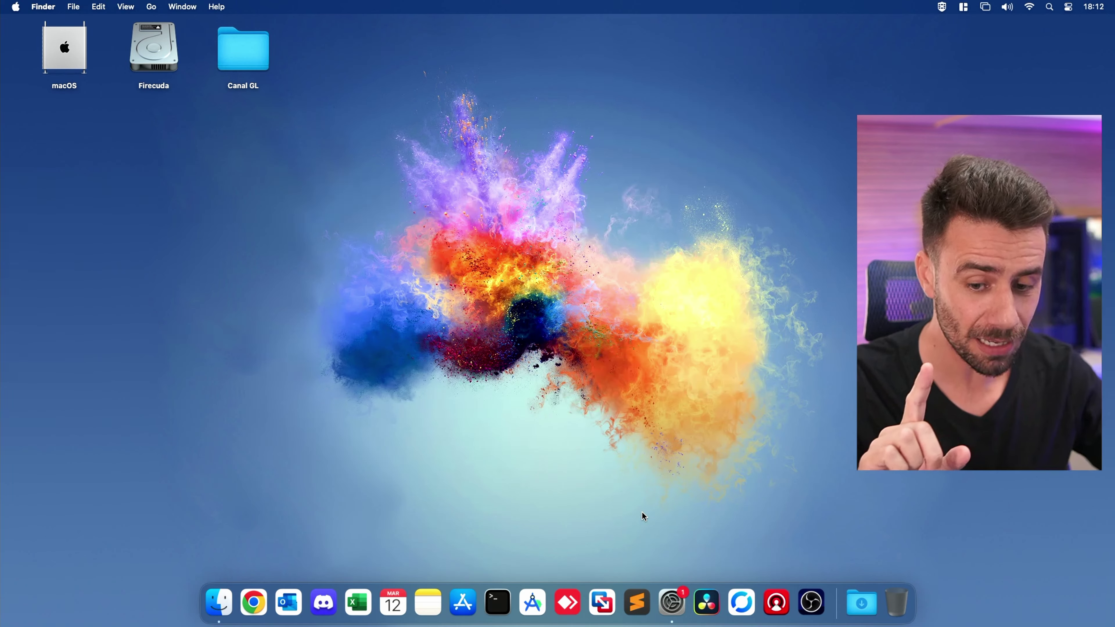
Step: Find OpenCore-Patcher by searching the installed apps for "open", launch it and go to its Post-Install Root Patch options
key(F4)
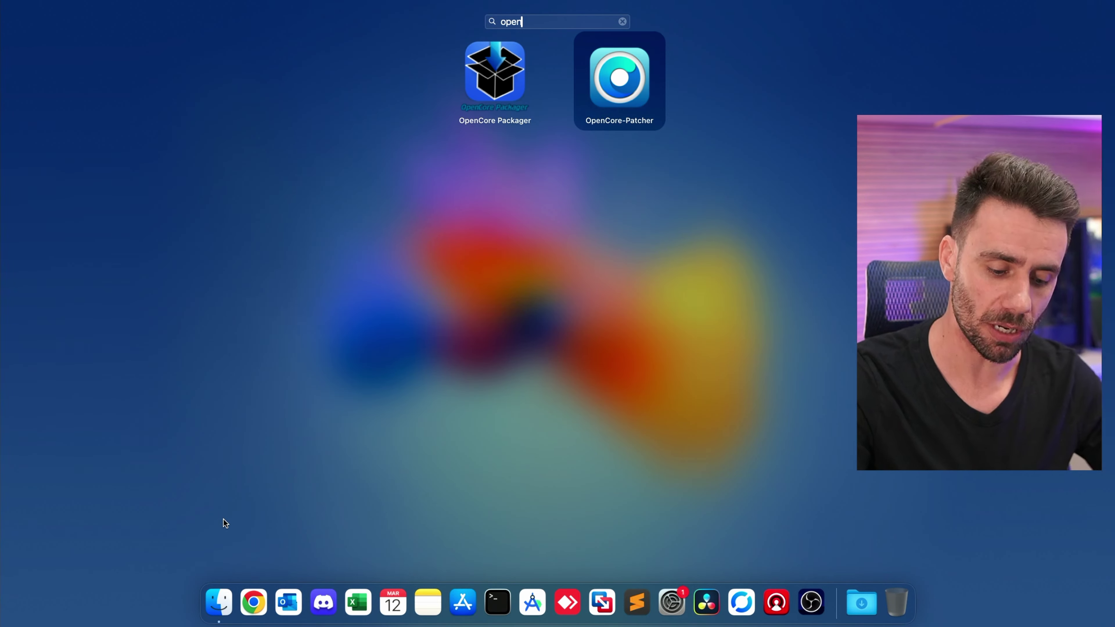
key(Return)
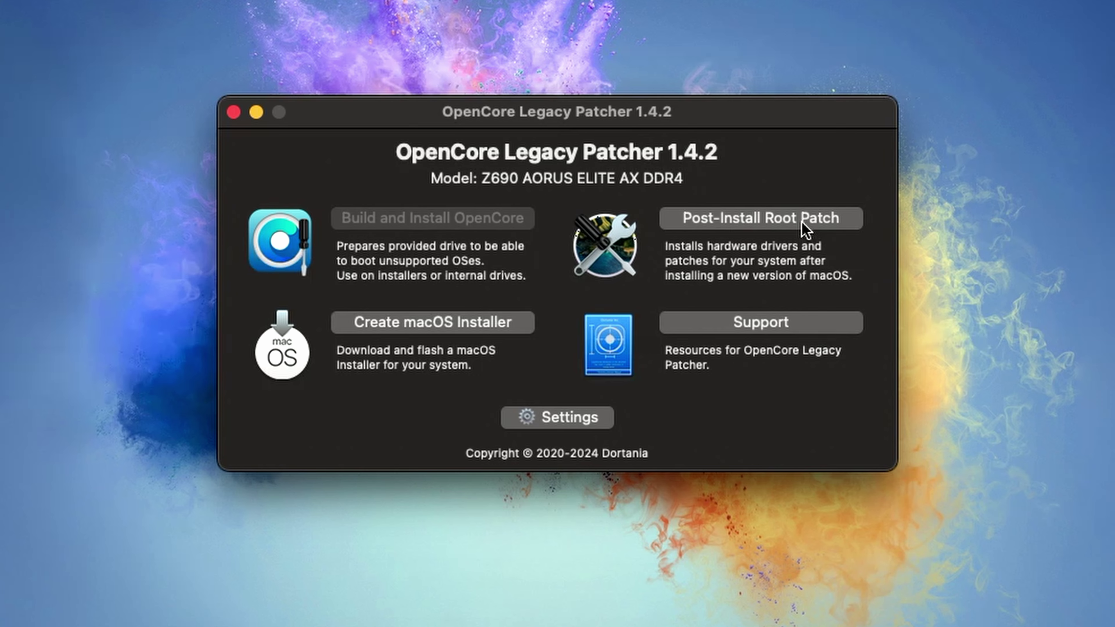
click(803, 222)
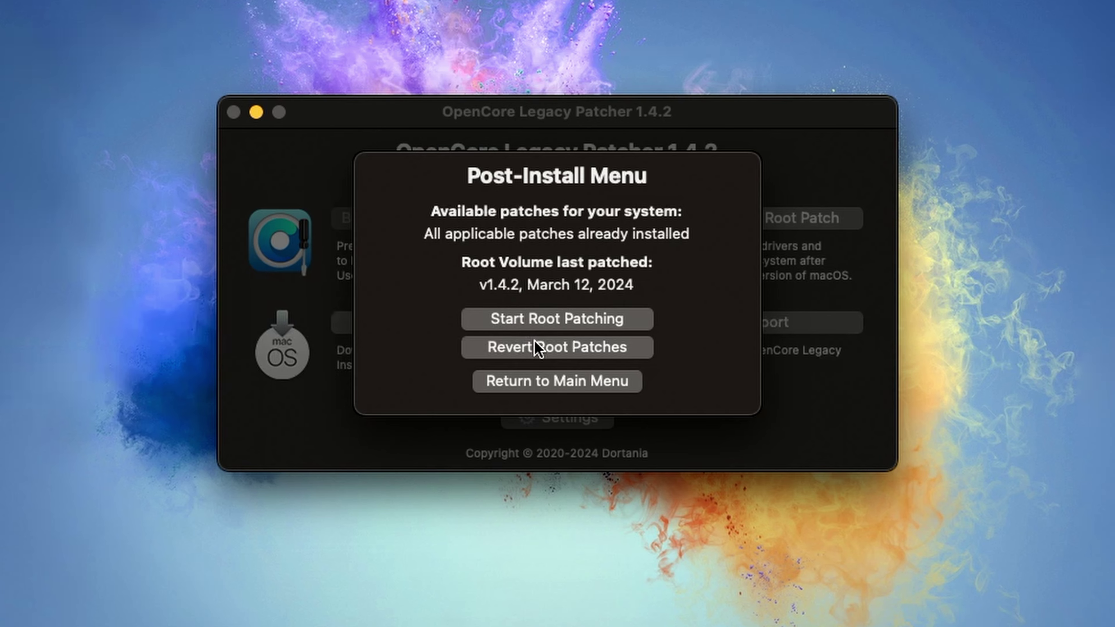
Step: Revert the root patches, authorizing the admin relaunch with the account password, and return to the patcher's main menu without rebooting
click(538, 349)
key(Return)
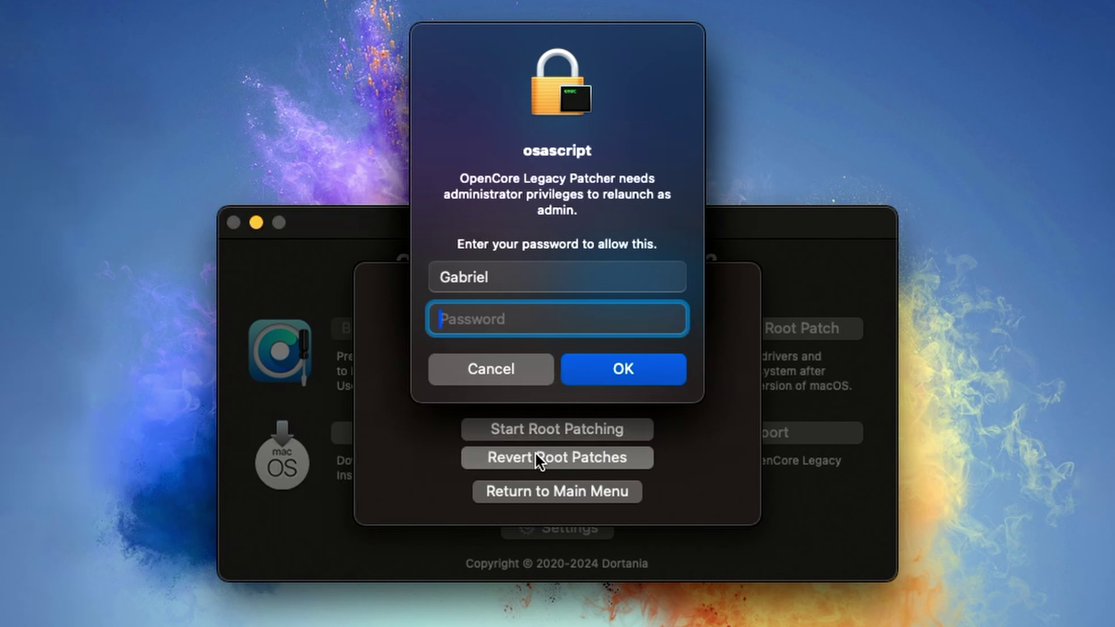
text(••••••••)
key(Return)
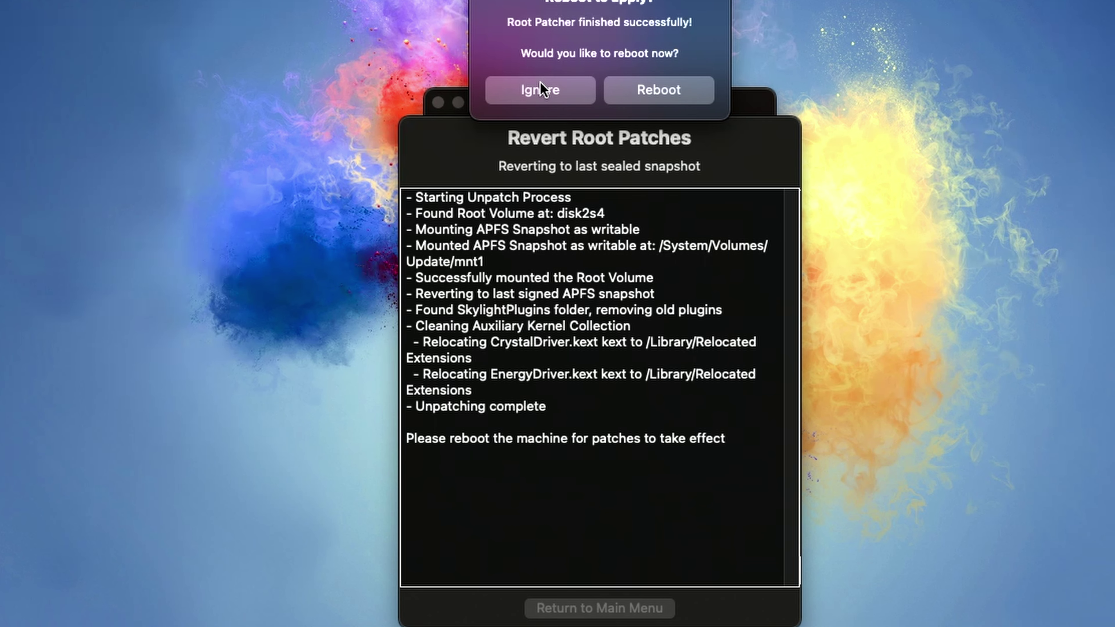
click(544, 90)
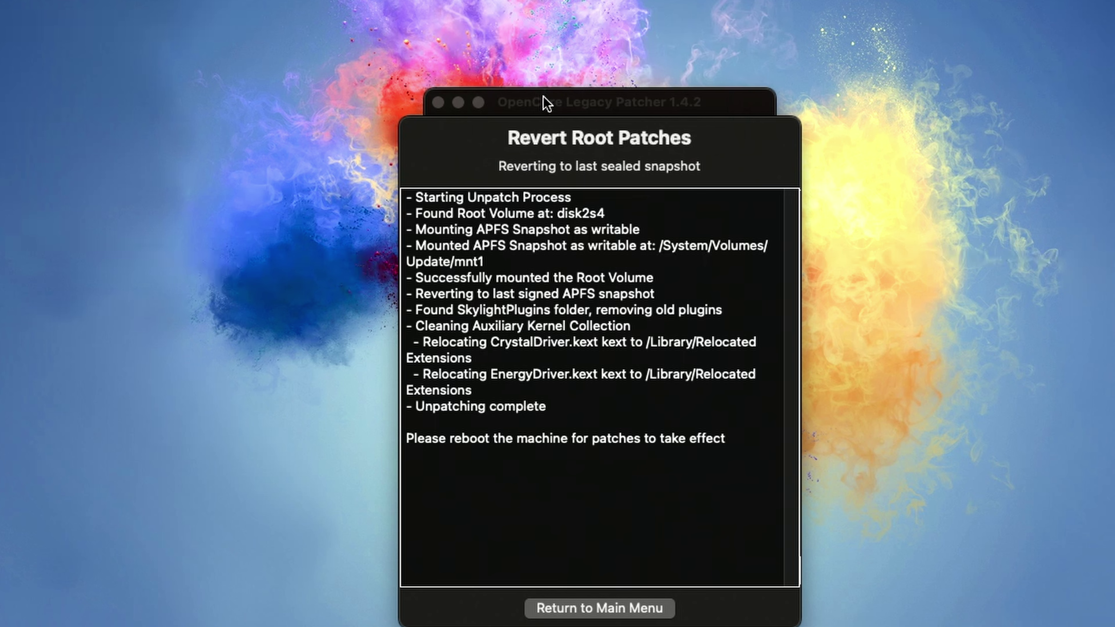
click(594, 608)
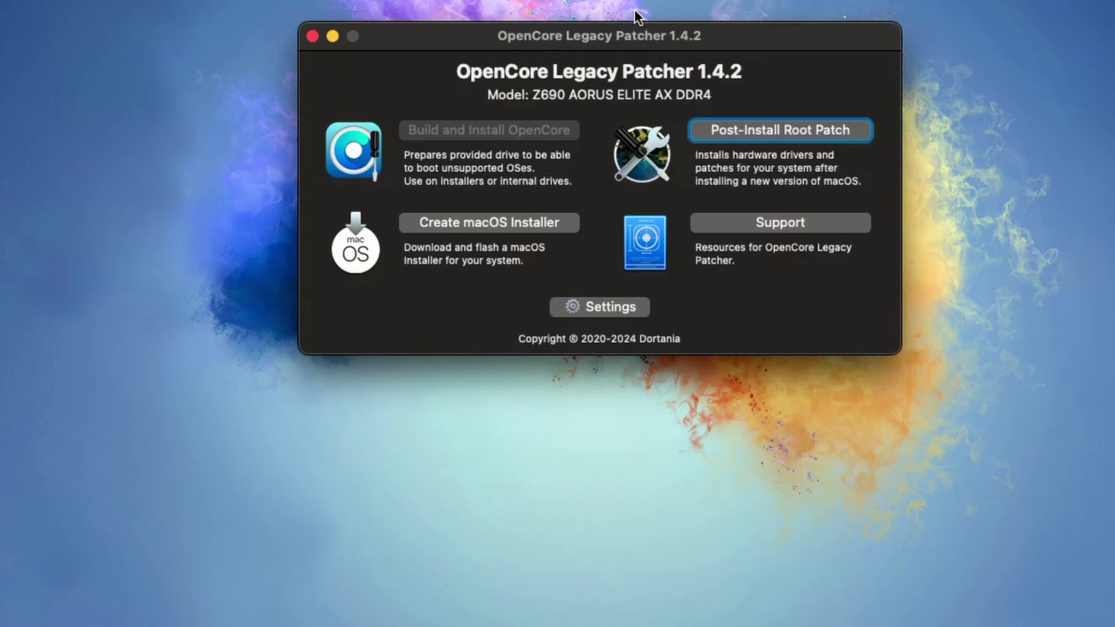
Step: Quit OpenCore Legacy Patcher and restart the computer
click(123, 13)
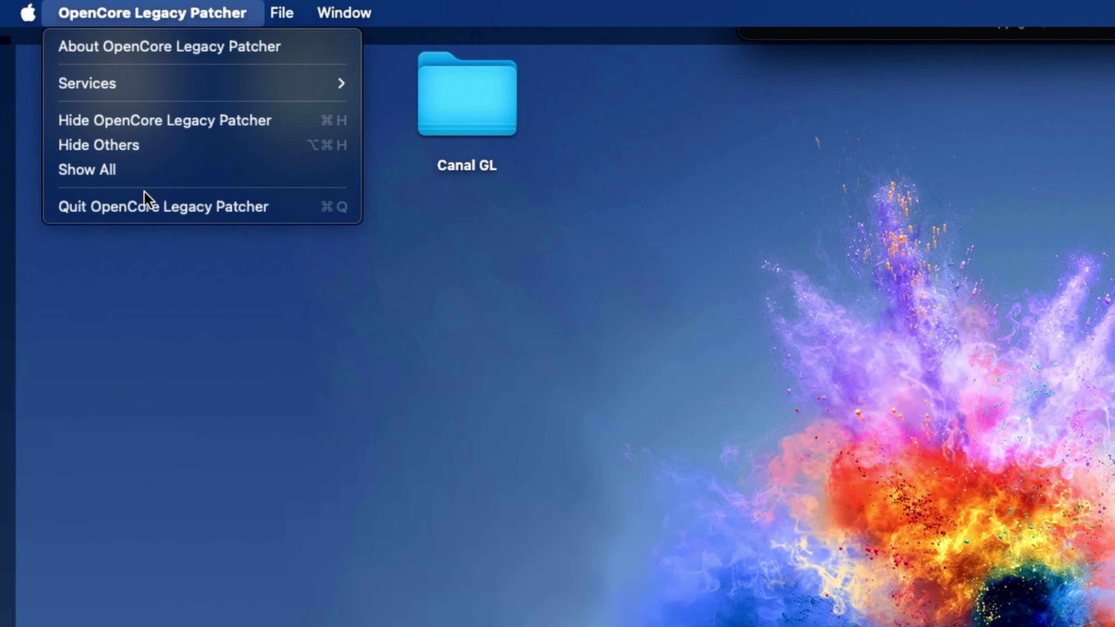
click(143, 205)
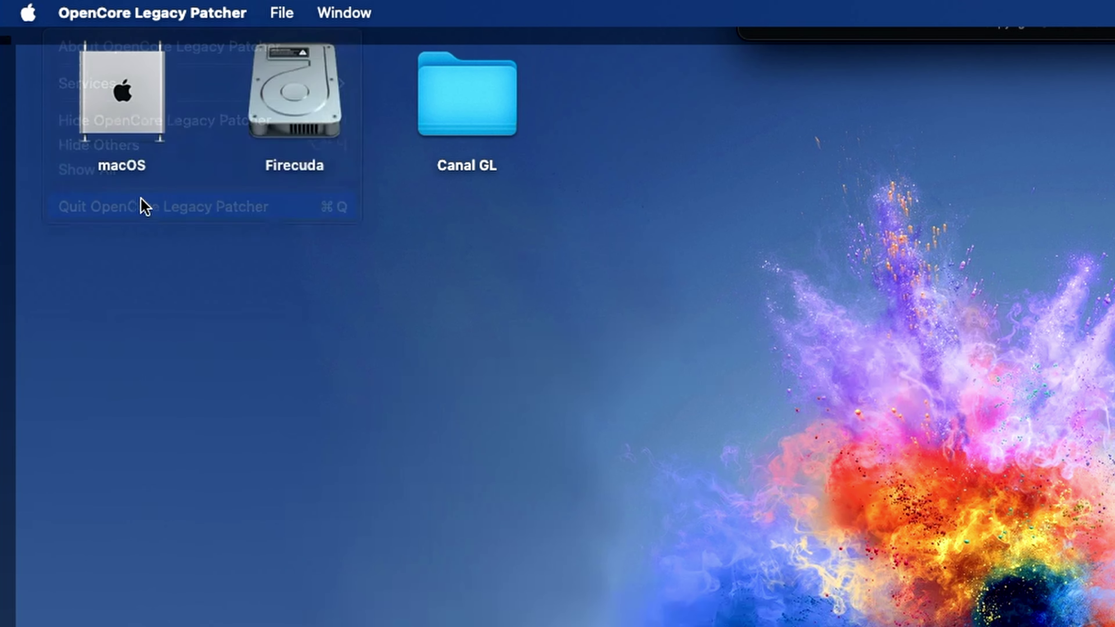
click(27, 13)
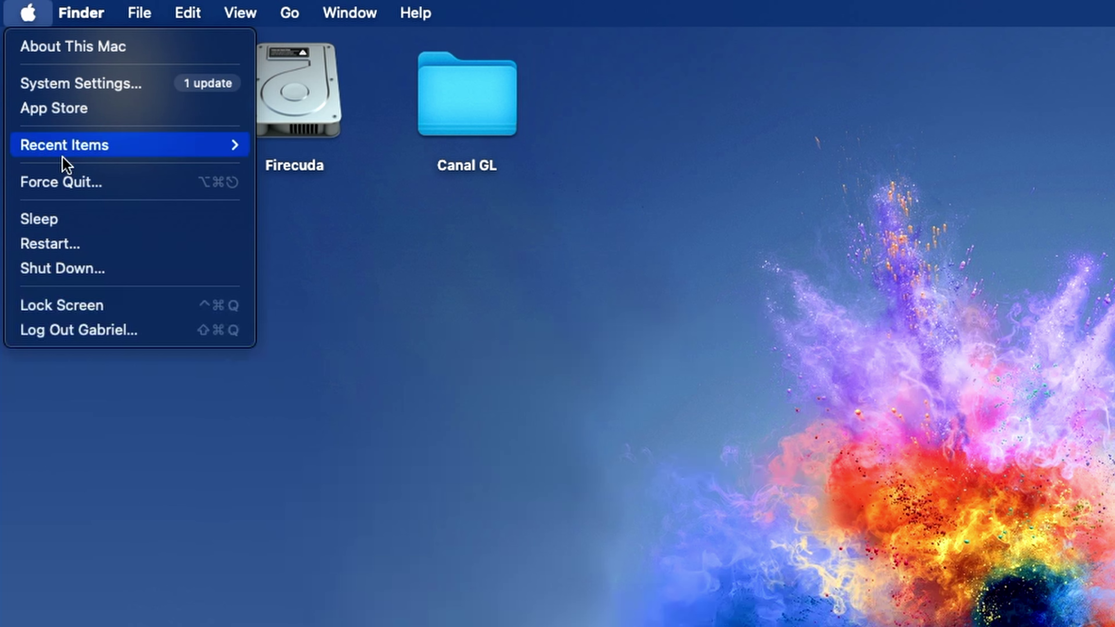
click(64, 243)
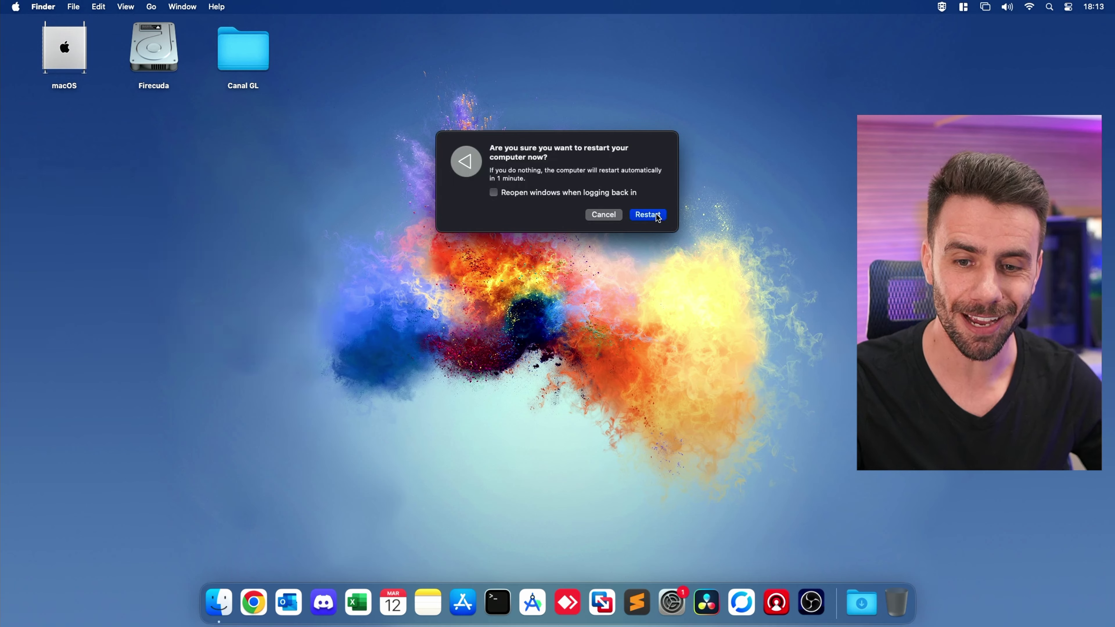
click(657, 216)
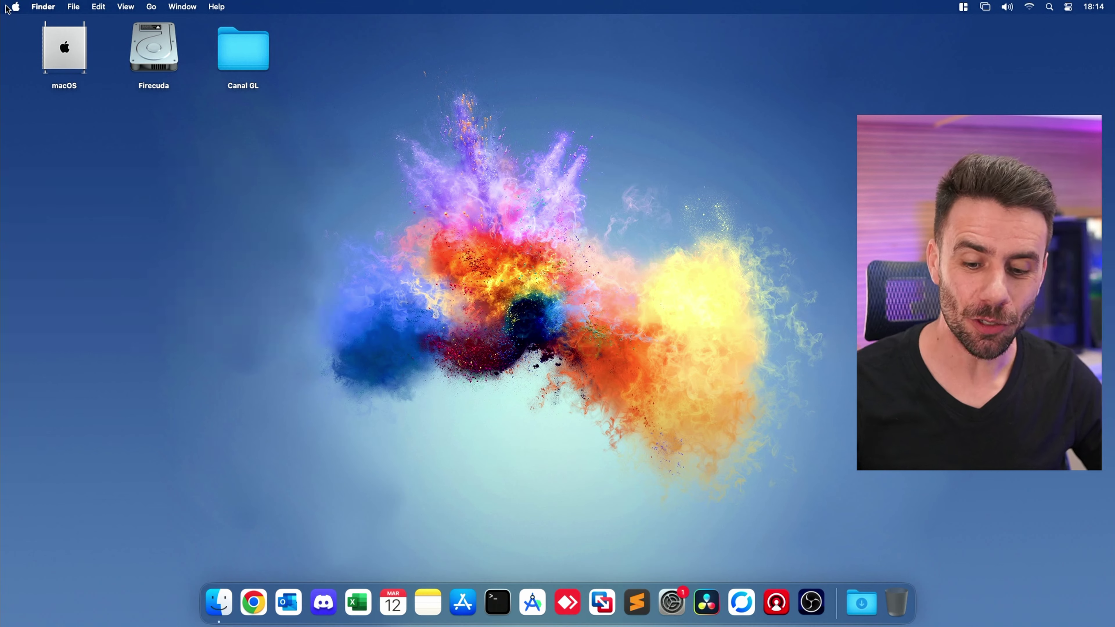
Step: Open Software Update in System Settings, declining the offer to reinstall the root patches
click(673, 604)
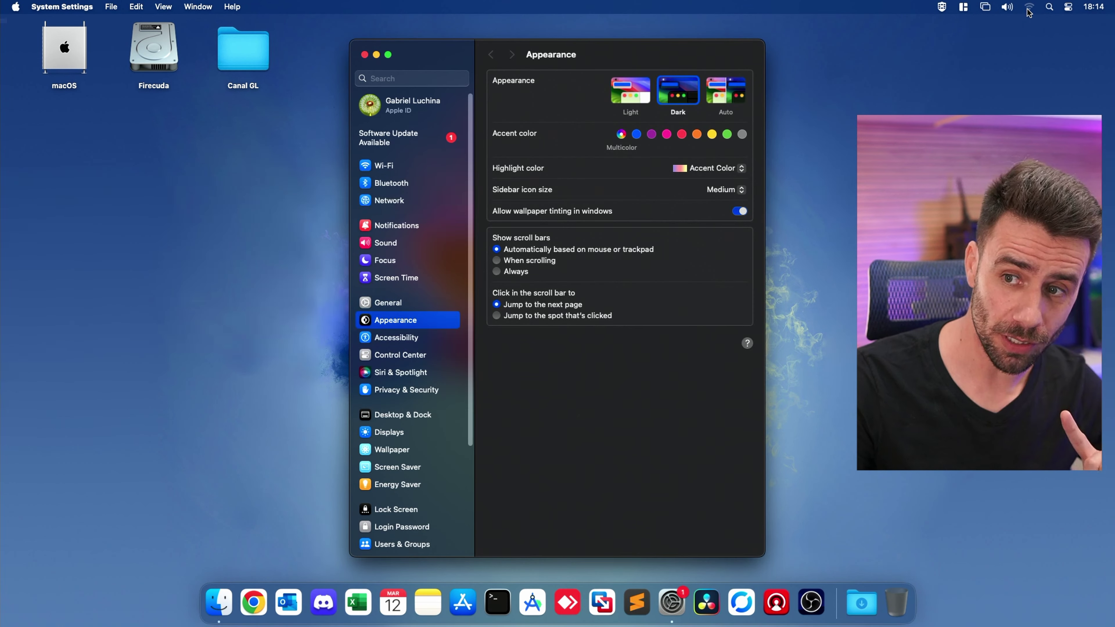
click(1029, 7)
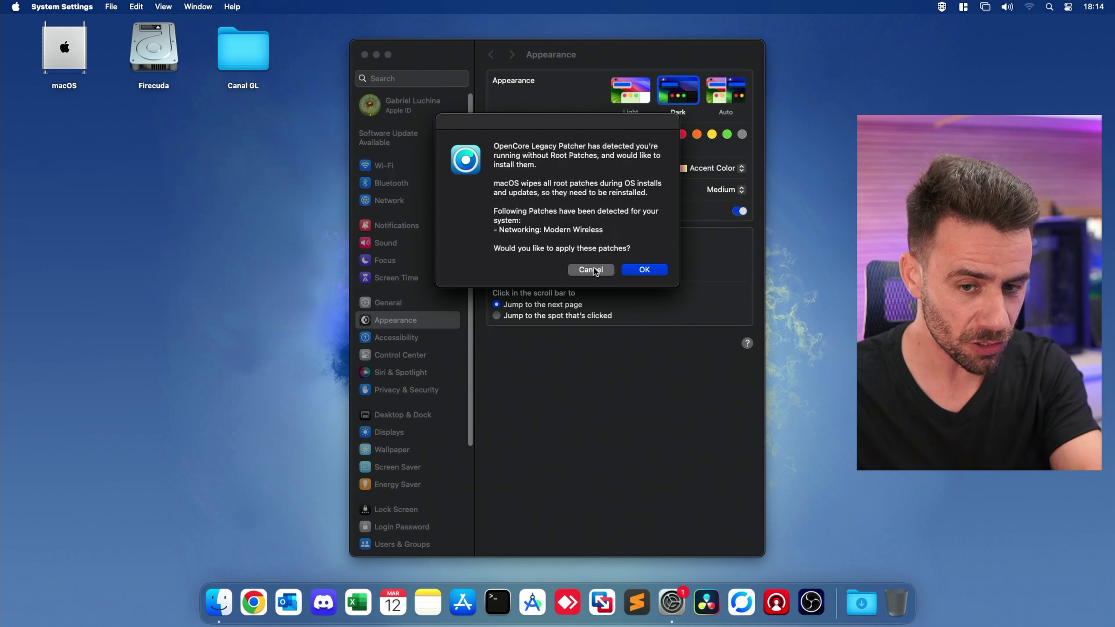
click(641, 421)
click(281, 176)
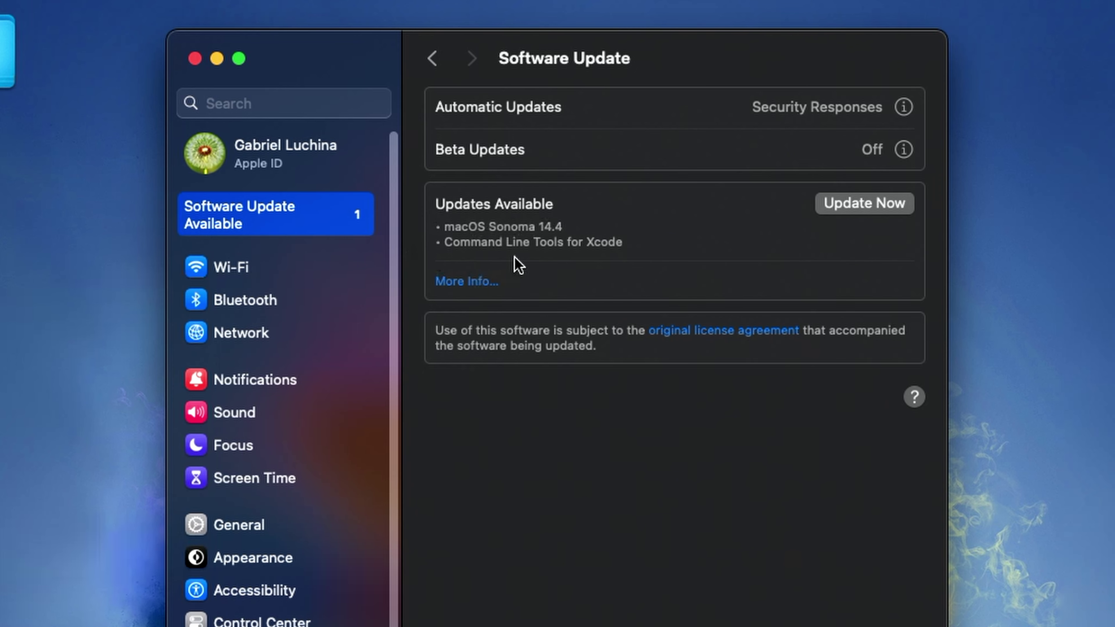
Step: Start the update with macOS Sonoma 14.4 and Command Line Tools for Xcode selected, accept the license agreement and minimize System Settings
click(457, 283)
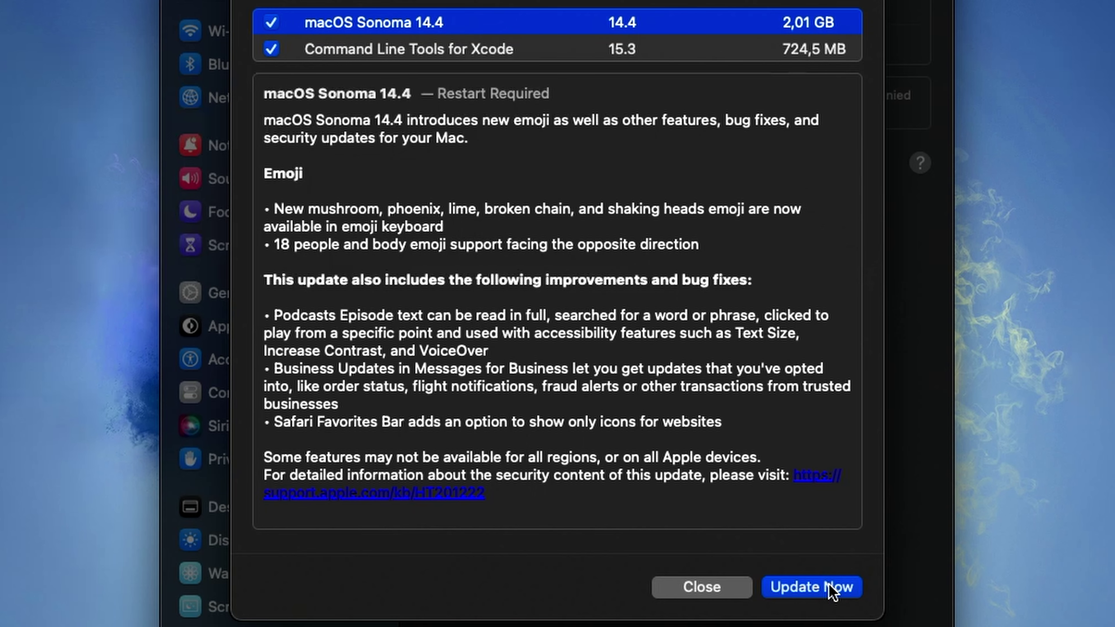
click(830, 586)
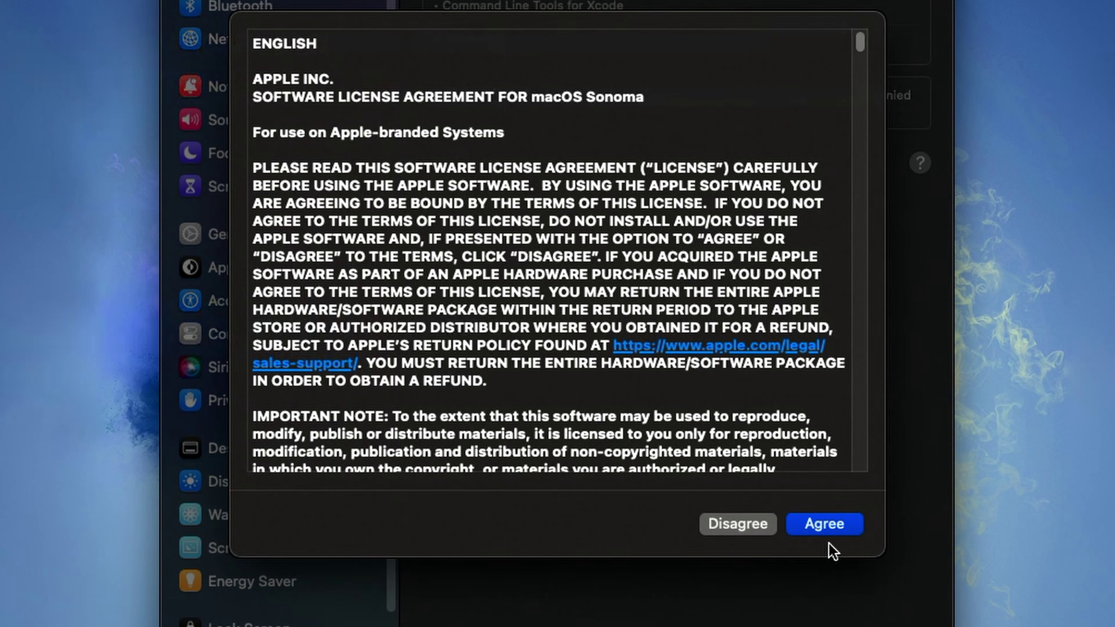
click(823, 523)
click(822, 524)
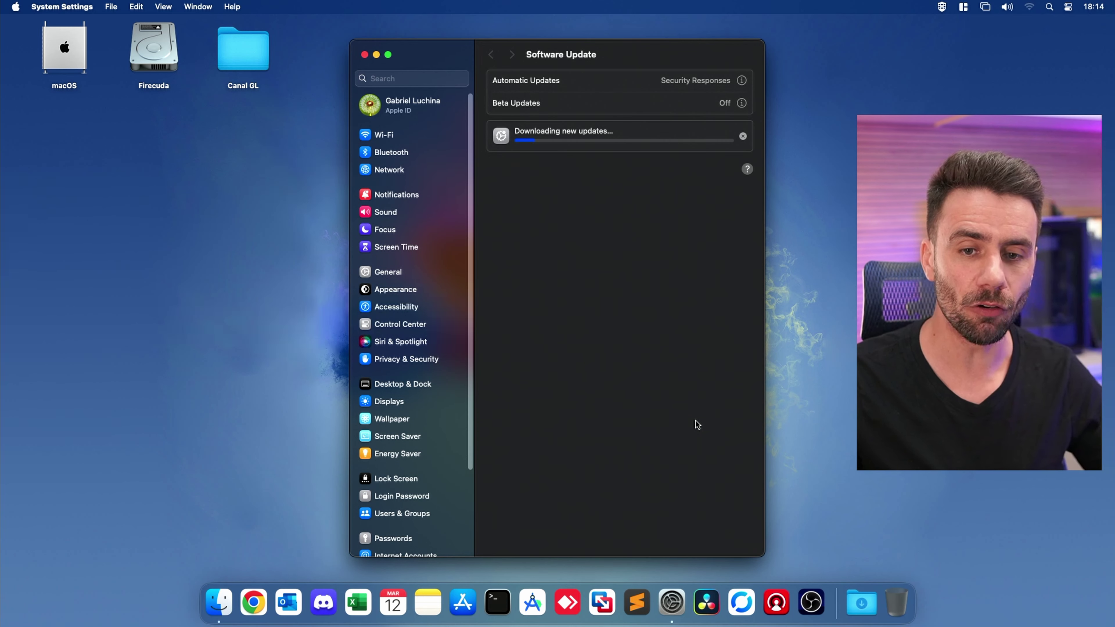
click(378, 54)
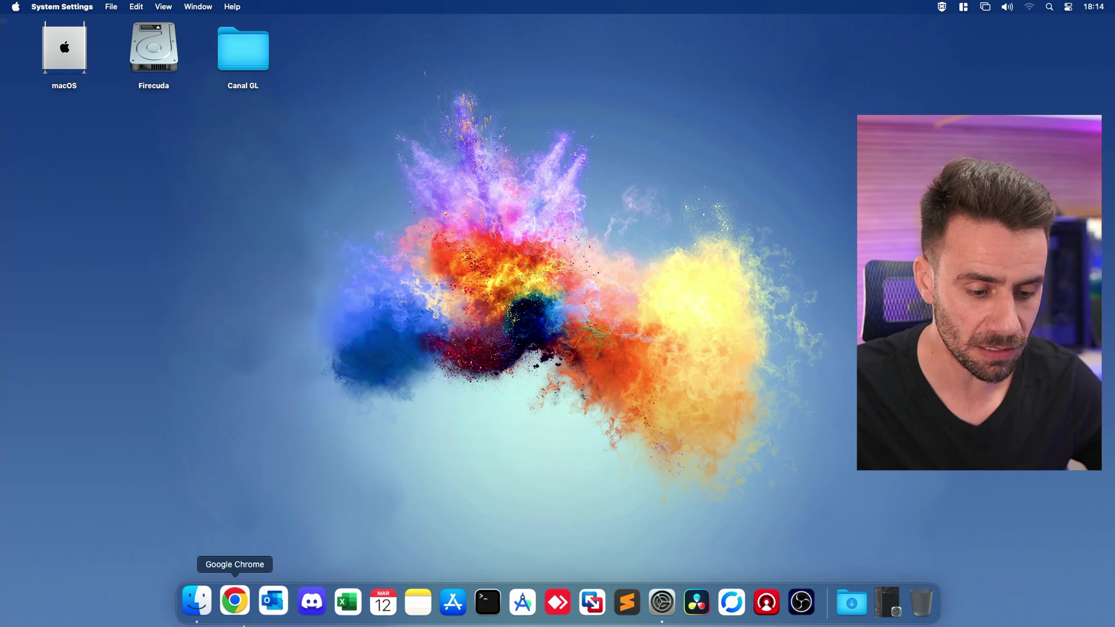
Step: Switch to Google Chrome, search for "open intel wireless" and open the OpenIntelWireless itlwm repository on GitHub
click(244, 624)
text(open i)
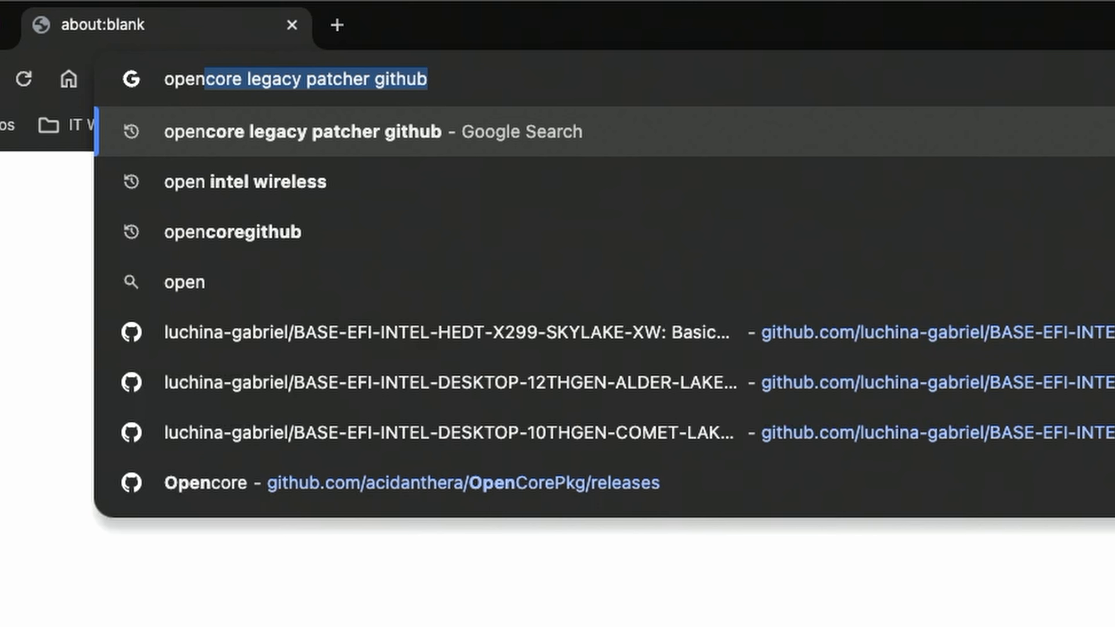
key(Return)
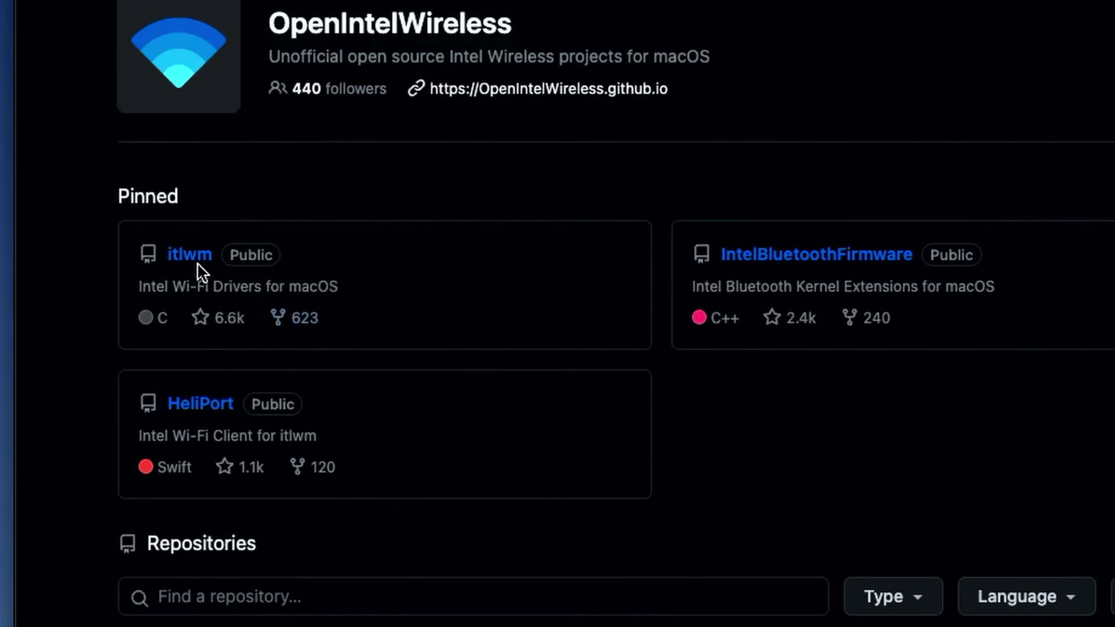
click(191, 259)
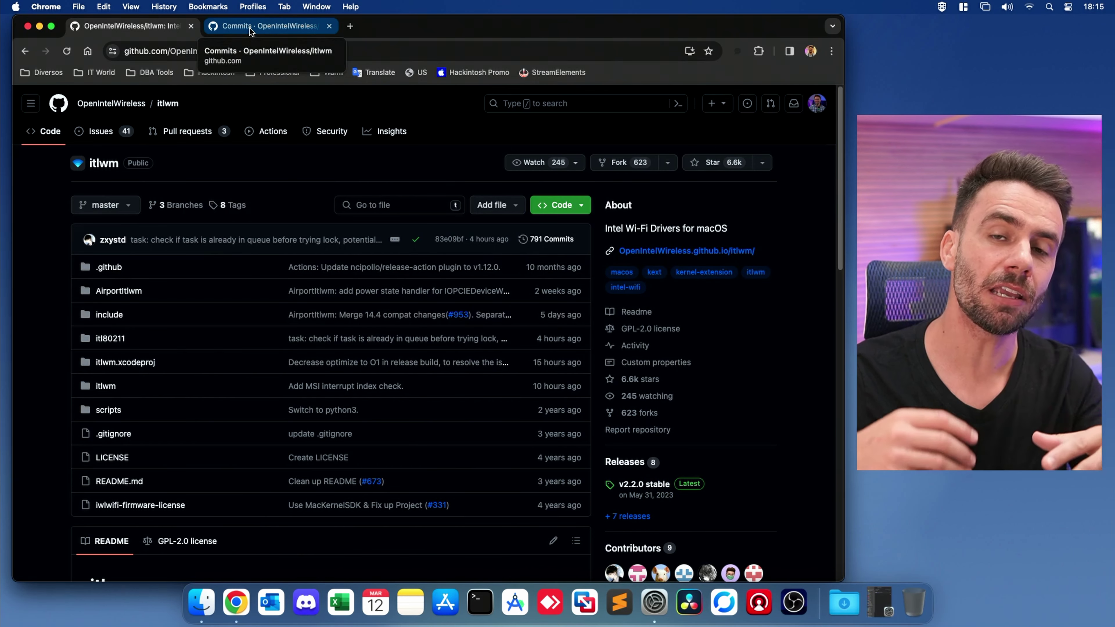
Step: Examine the recent commits on the itlwm master branch, including the 14.4 compatibility changes, and close the Commits page
click(249, 27)
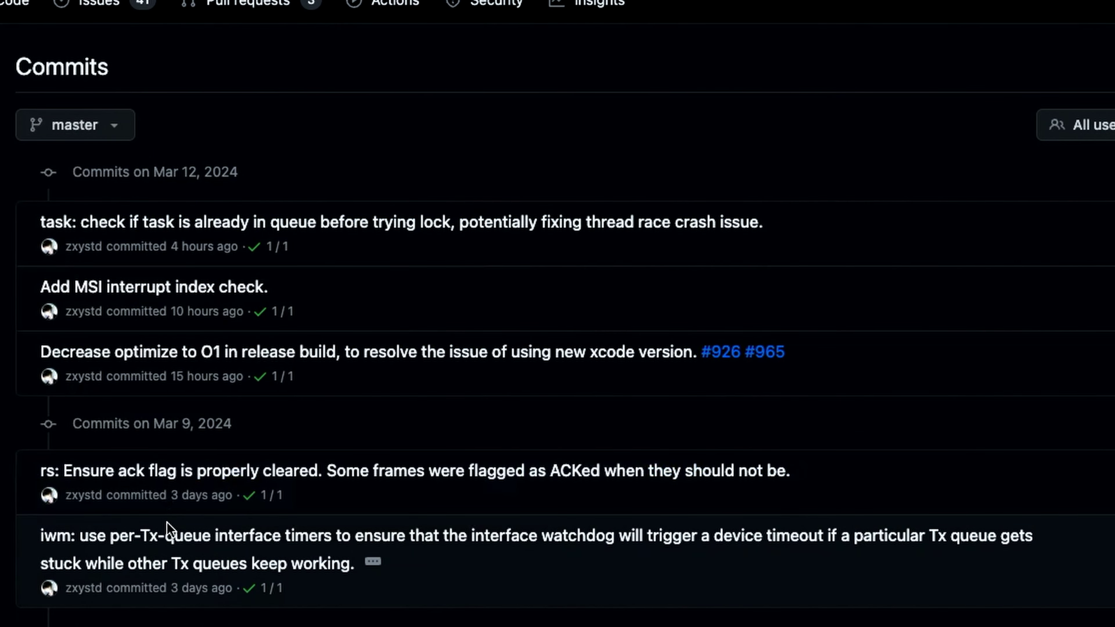
scroll(171, 503, down, 3)
scroll(178, 585, down, 3)
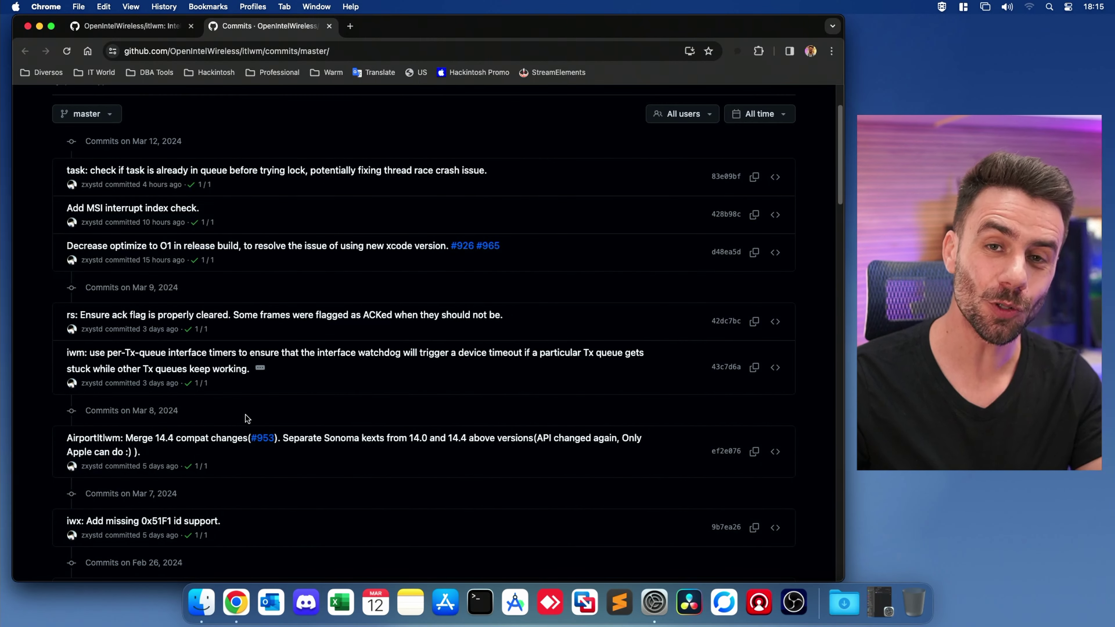
scroll(280, 386, up, 2)
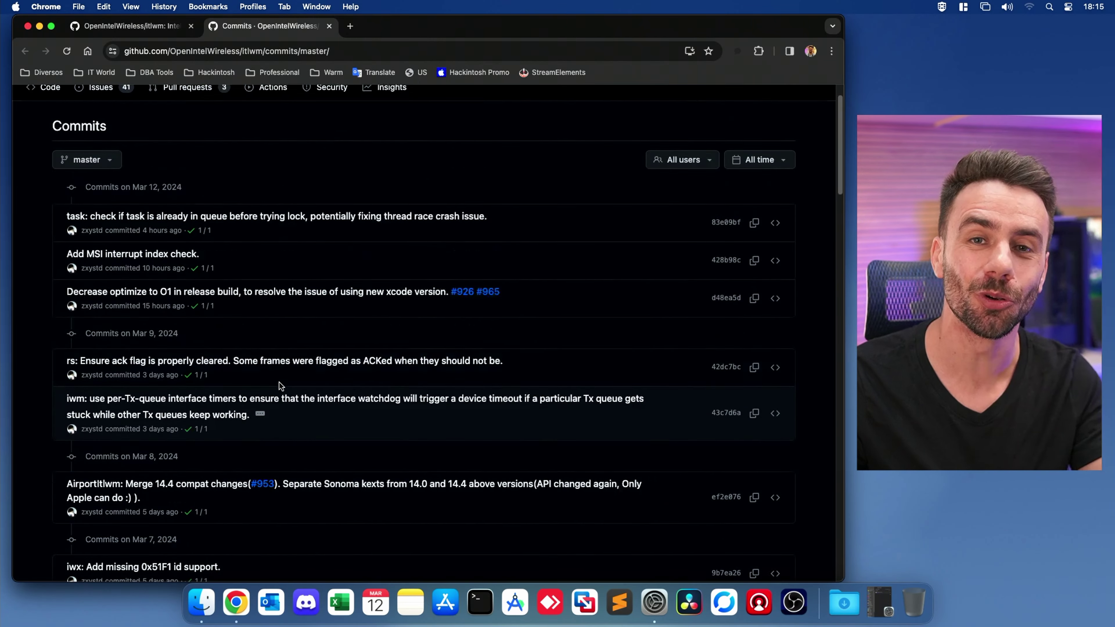
scroll(279, 385, up, 2)
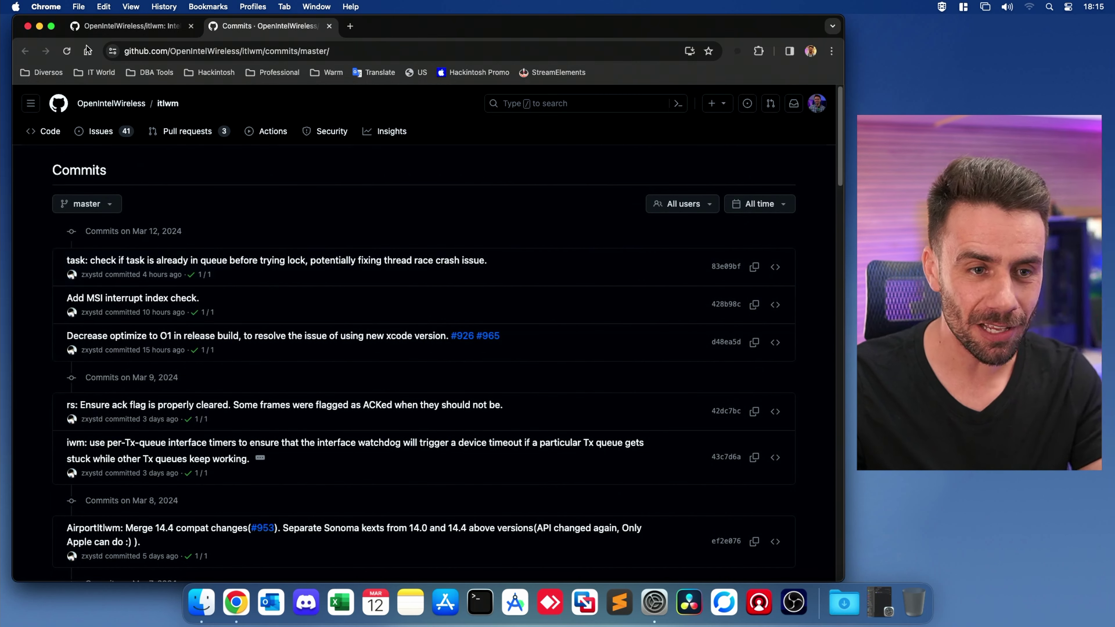
click(328, 26)
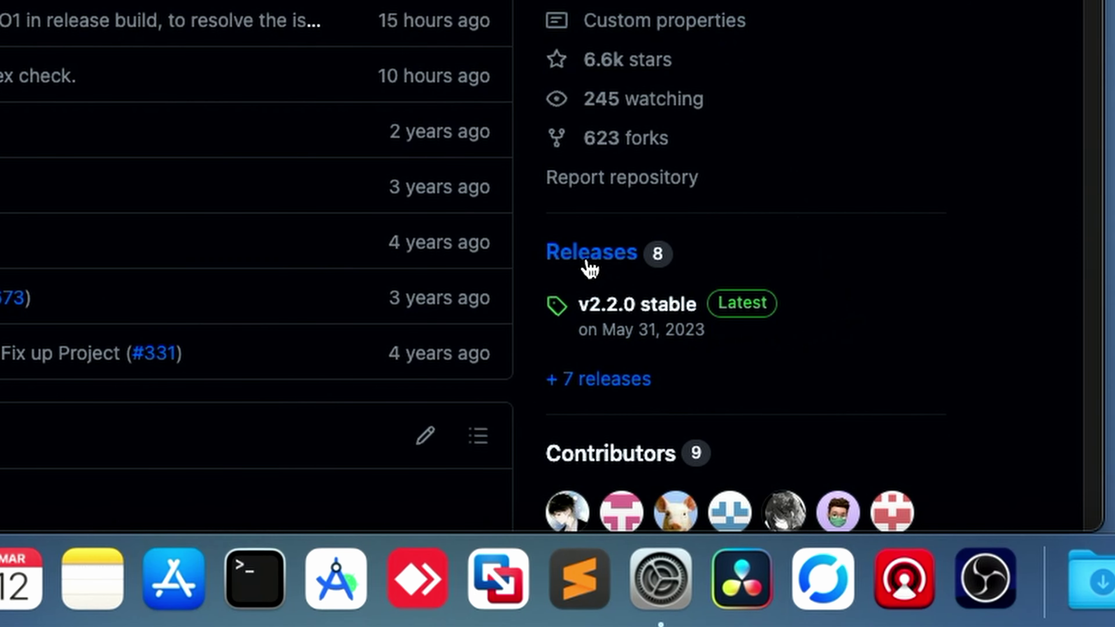
Step: Download AirportItlwm-Sonoma14.4-v2.3.0-DEBUG-alpha-83e09bf.zip from the assets of the itlwm v2.3.0-alpha pre-release
click(588, 255)
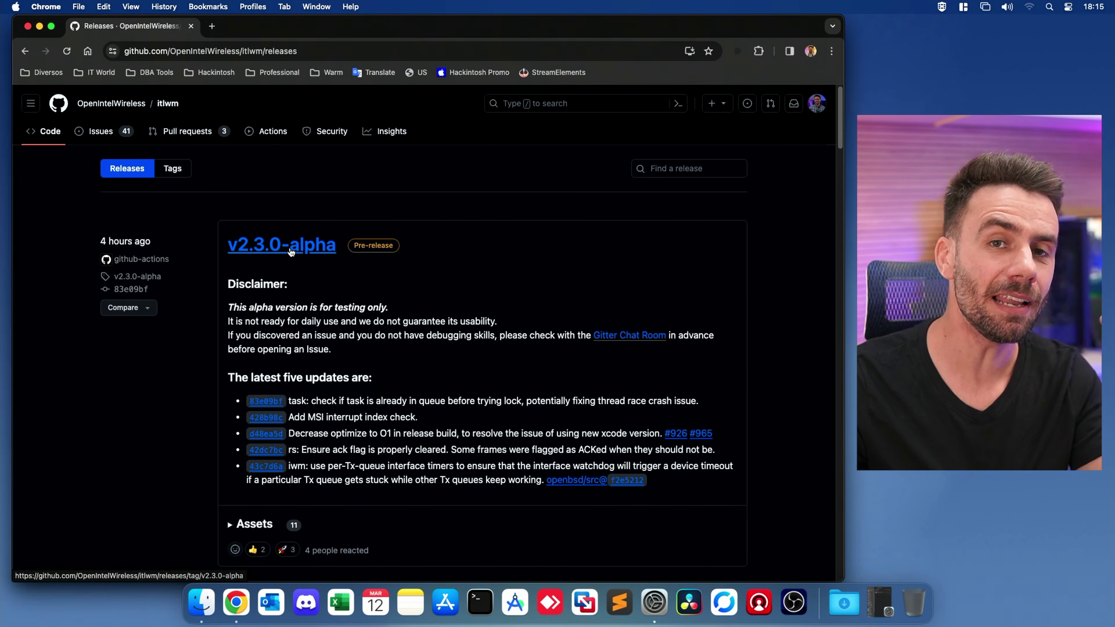
scroll(297, 439, down, 3)
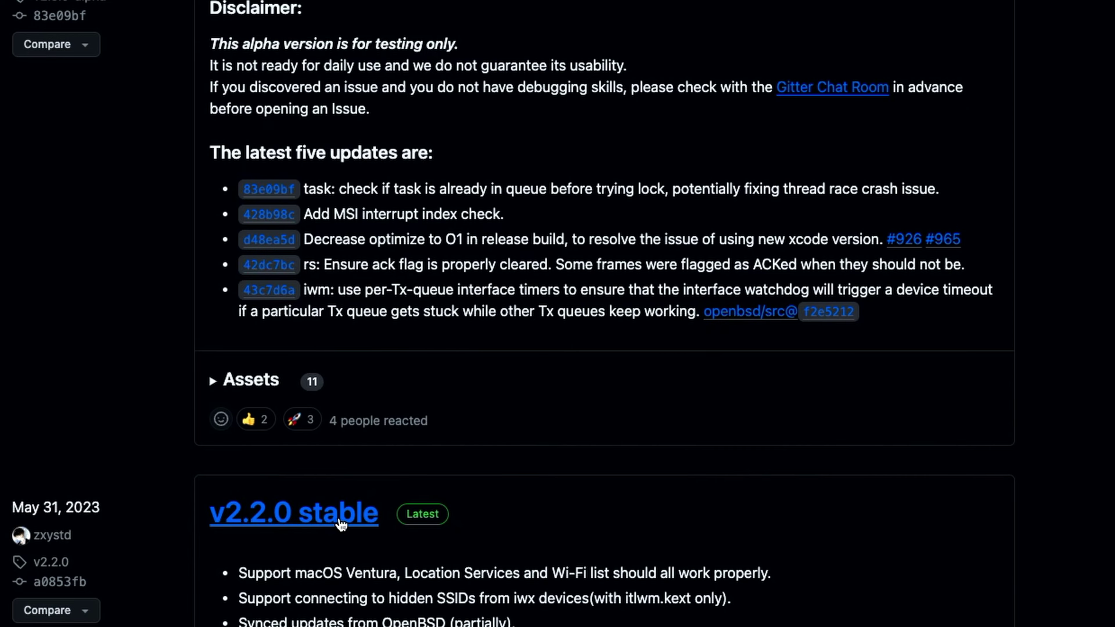
scroll(341, 524, up, 3)
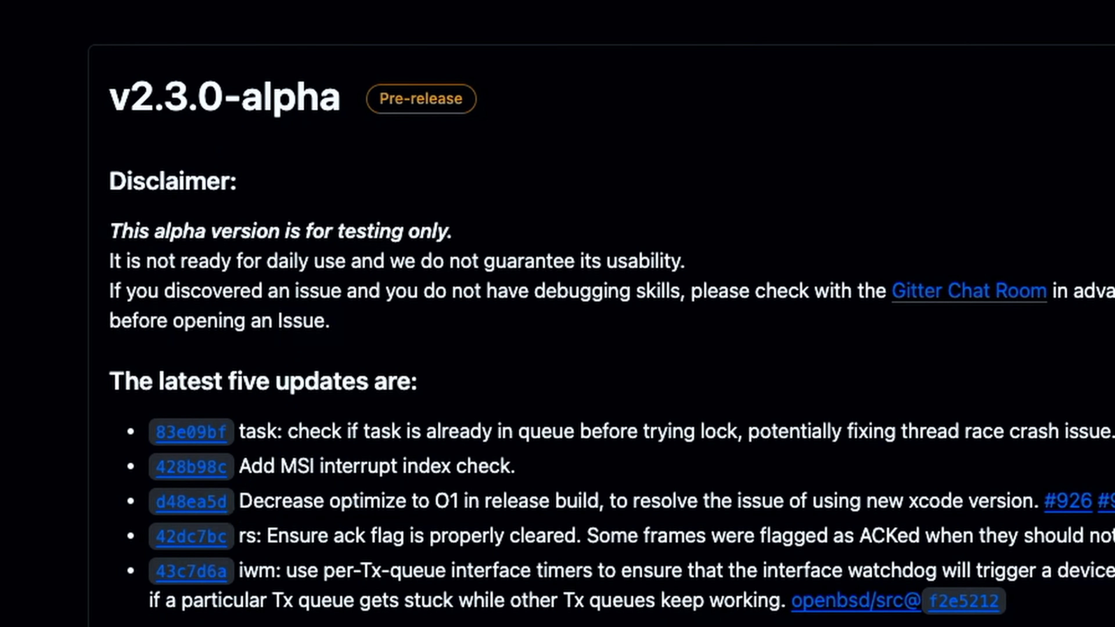
scroll(334, 549, down, 5)
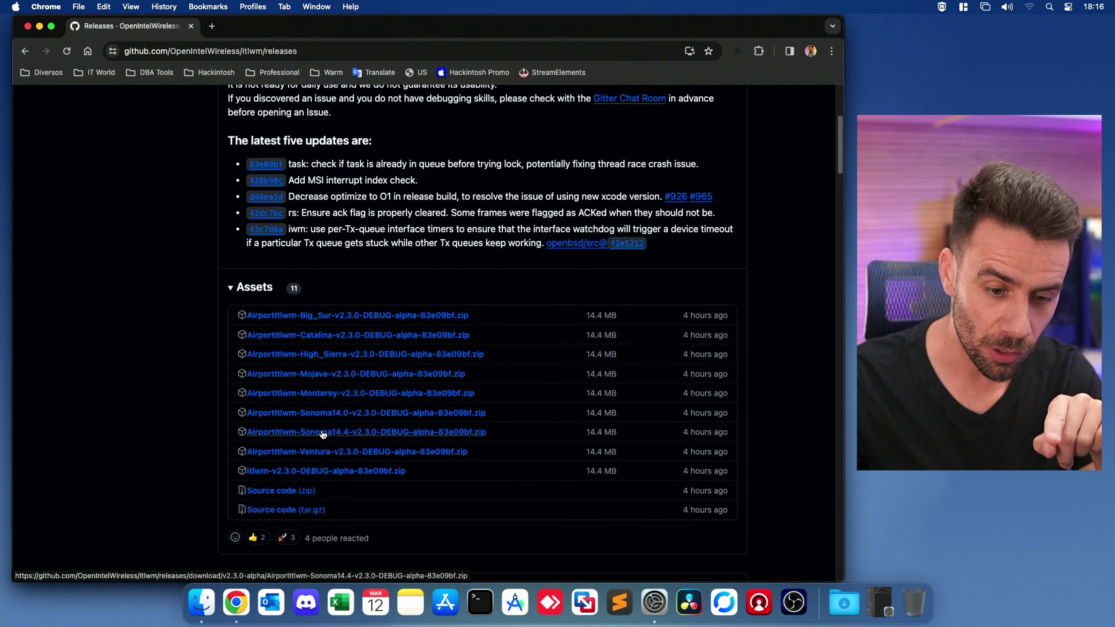
click(322, 434)
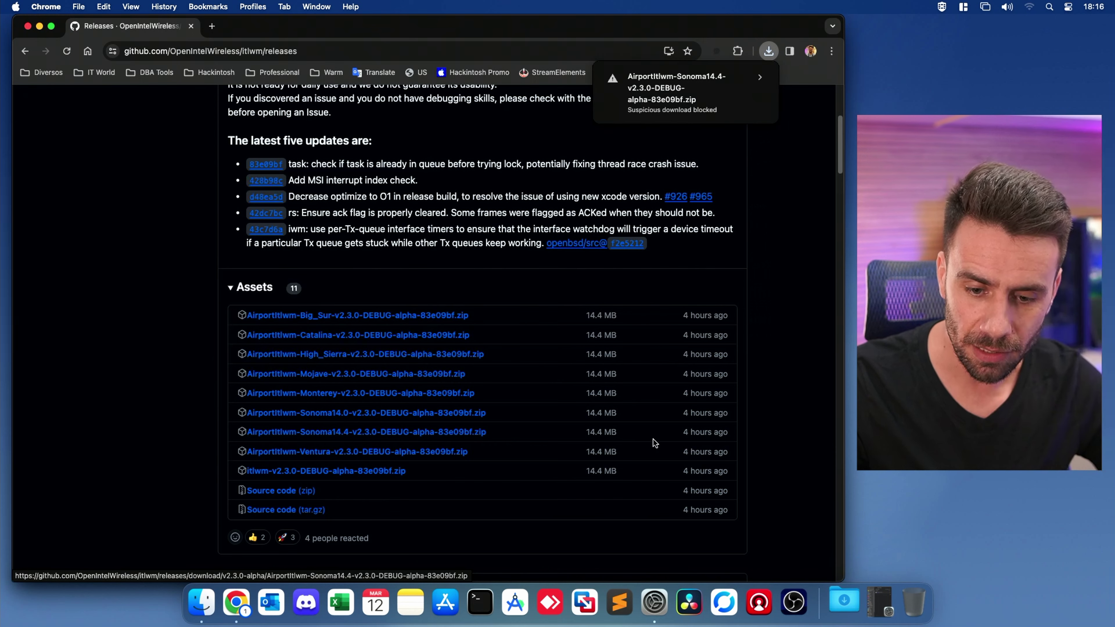
Step: Keep the blocked AirportItlwm-Sonoma14.4 download despite the safety warning and quit Chrome
key(F11)
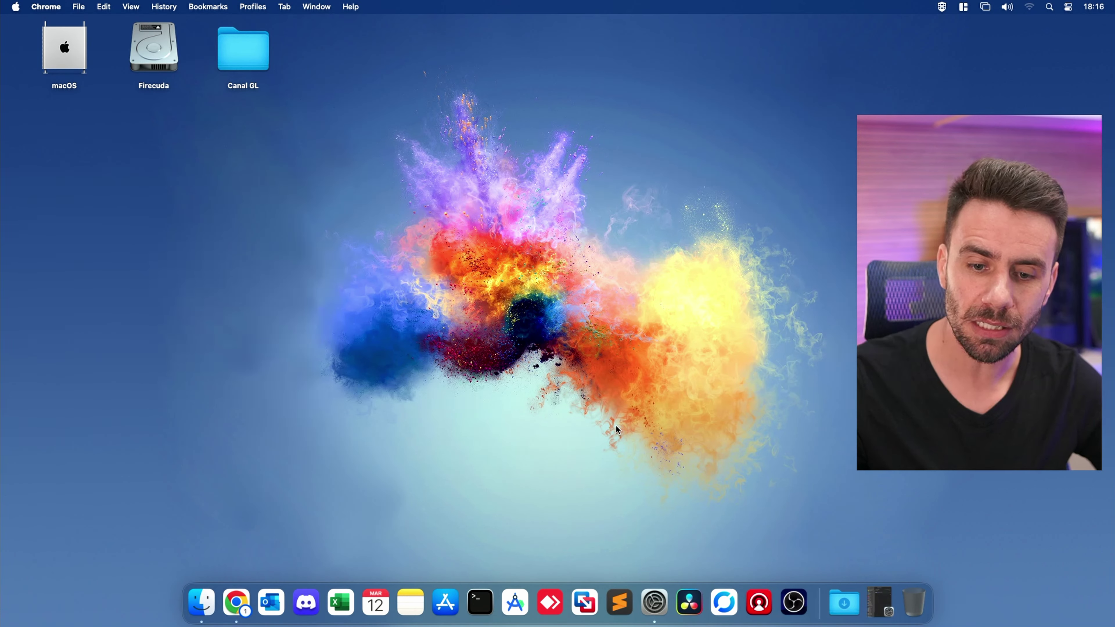
click(236, 602)
key(super+shift+j)
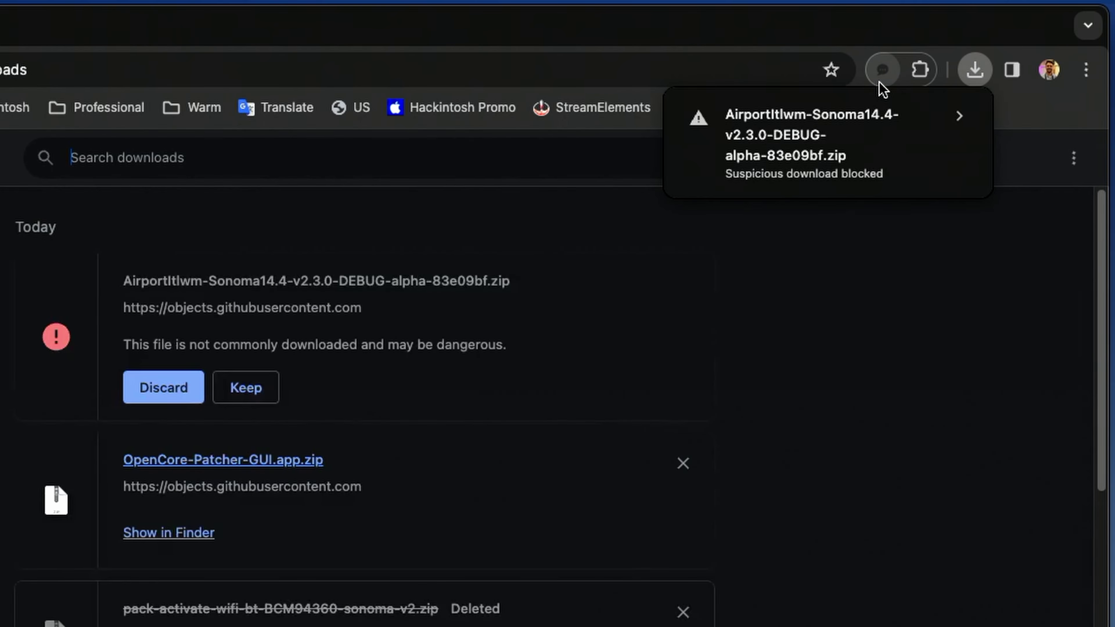
click(269, 386)
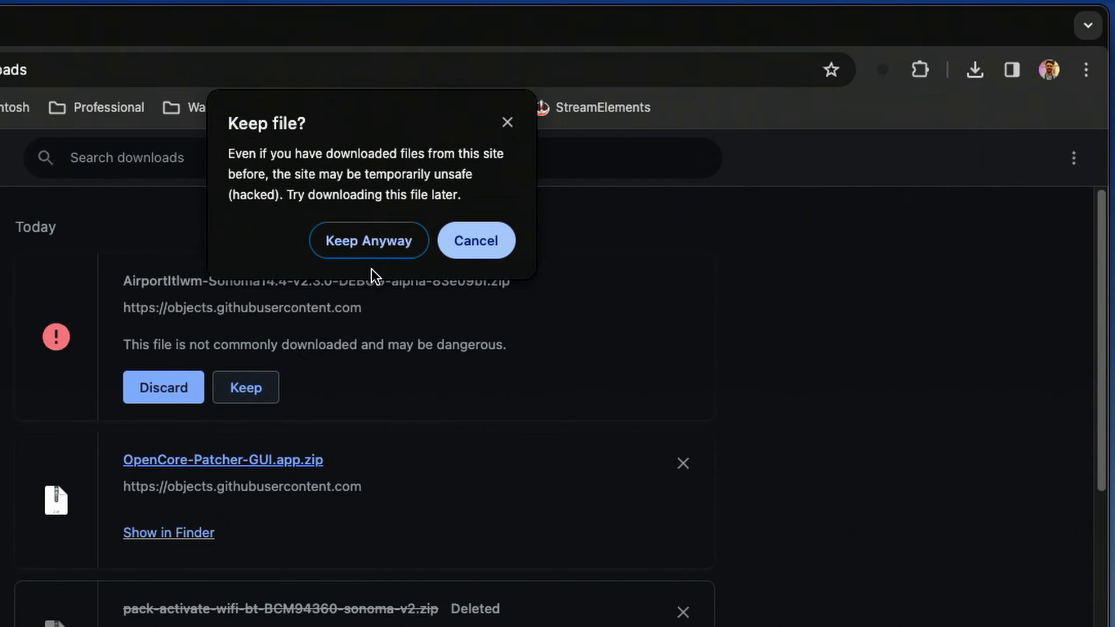
click(371, 240)
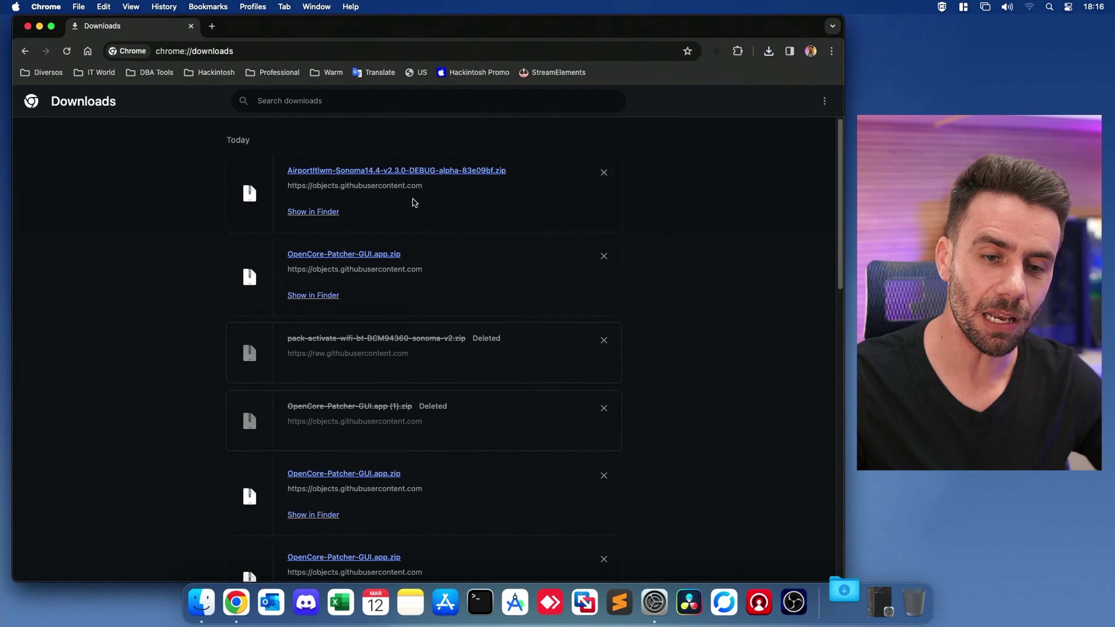
key(super+q)
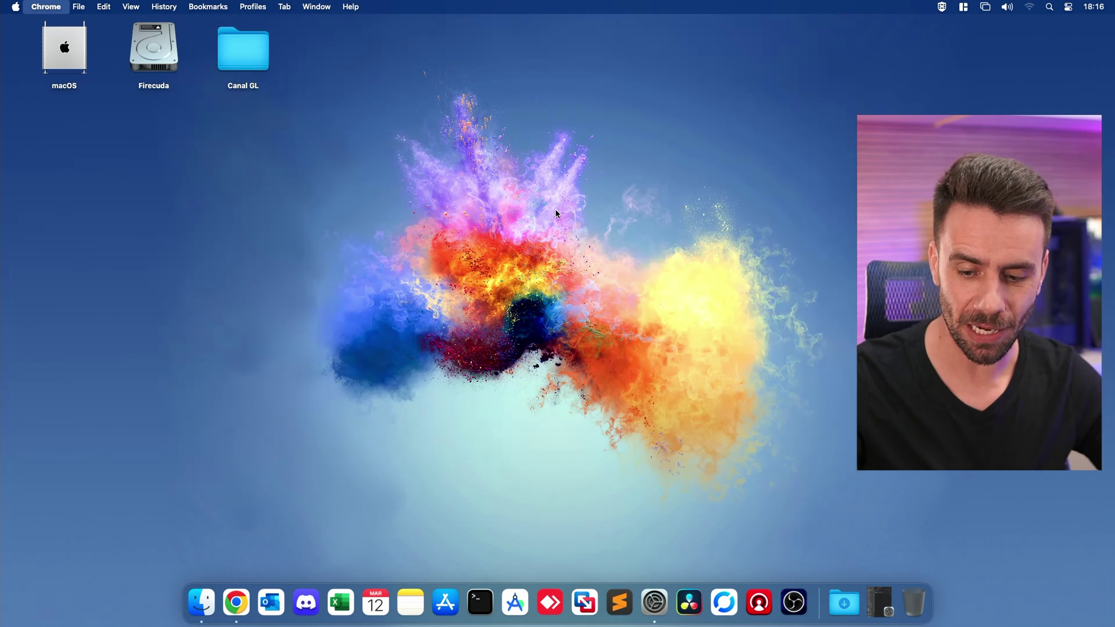
Step: Show the Downloads folder in Finder and extract AirportItlwm-Sonoma14.4-v2.3.0-DEBUG-alpha-83e09bf.zip
click(857, 594)
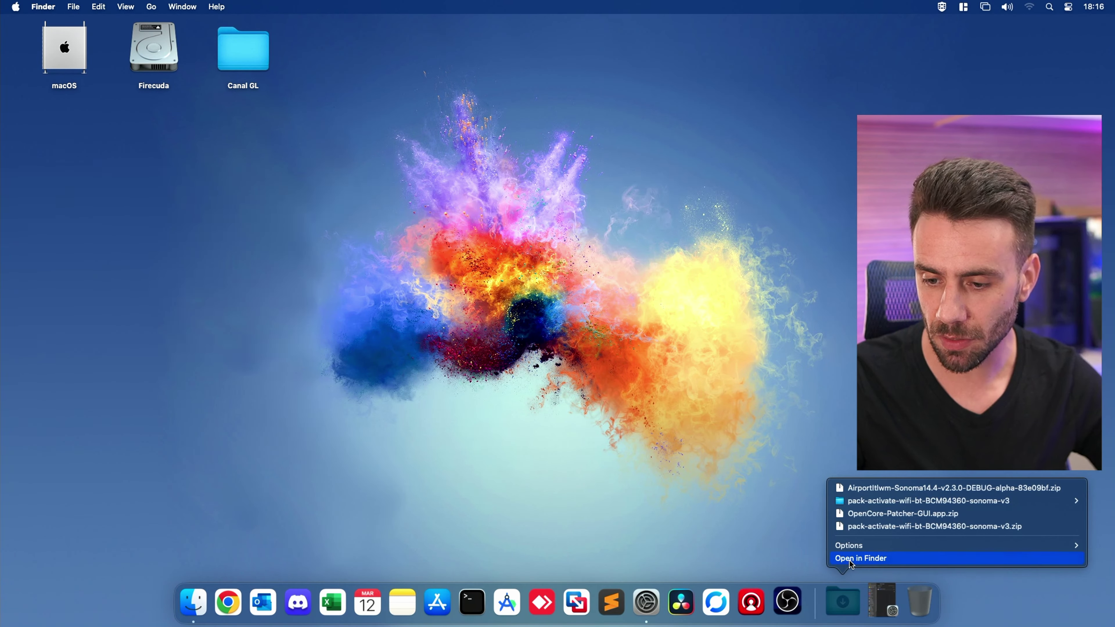
click(851, 561)
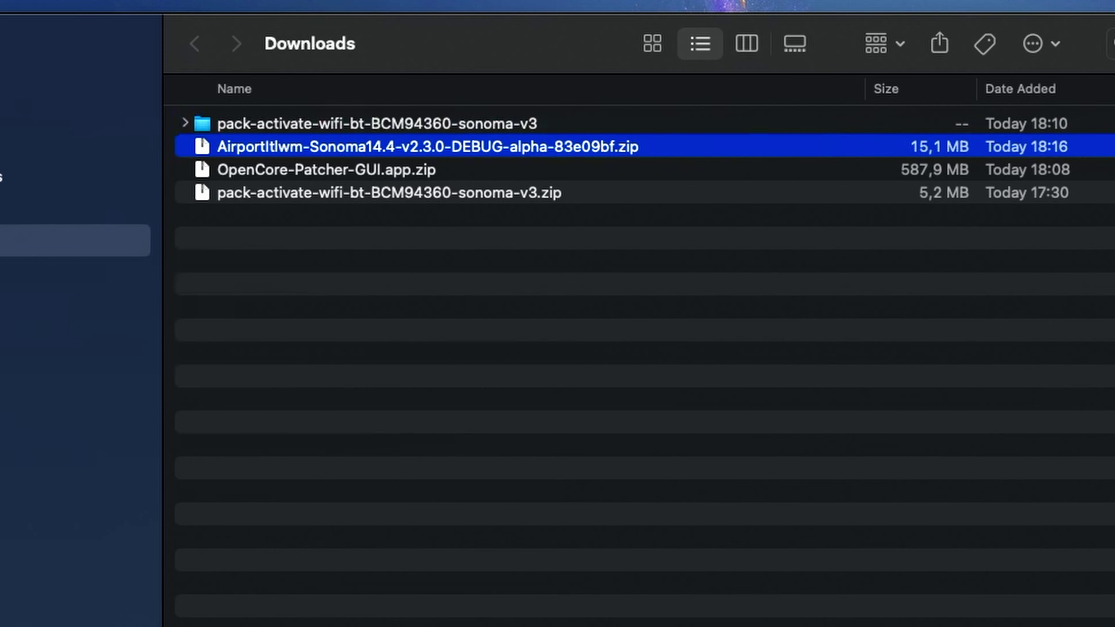
key(super+o)
key(super+o)
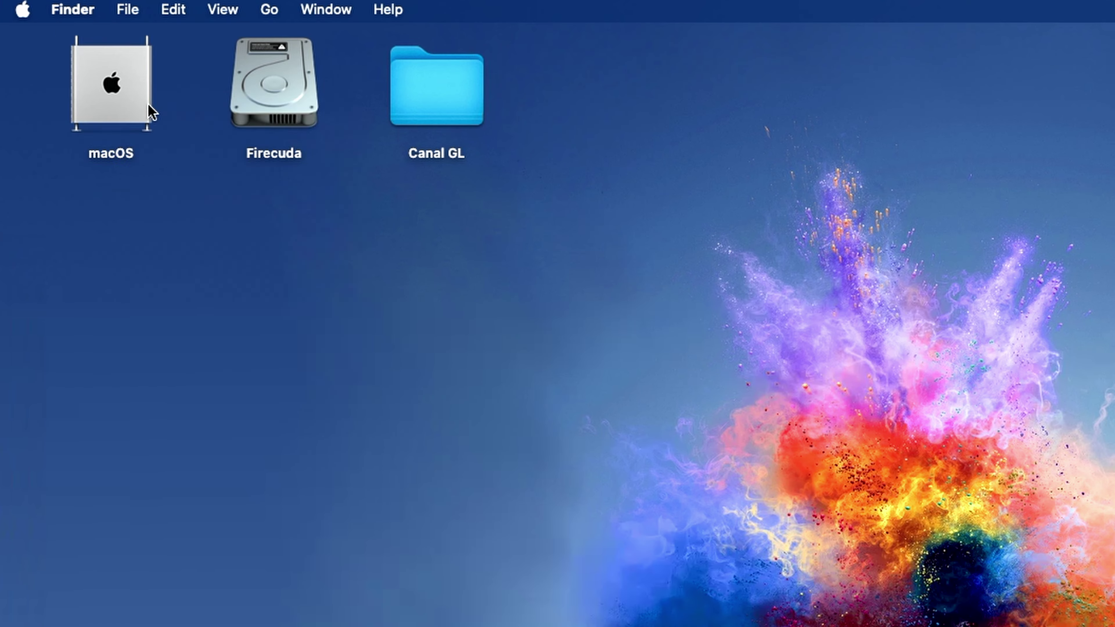
Step: Mount the EFI partition of the macOS drive with MountEFI, authorizing it with the account password
right_click(85, 56)
mouse_move(140, 186)
click(385, 341)
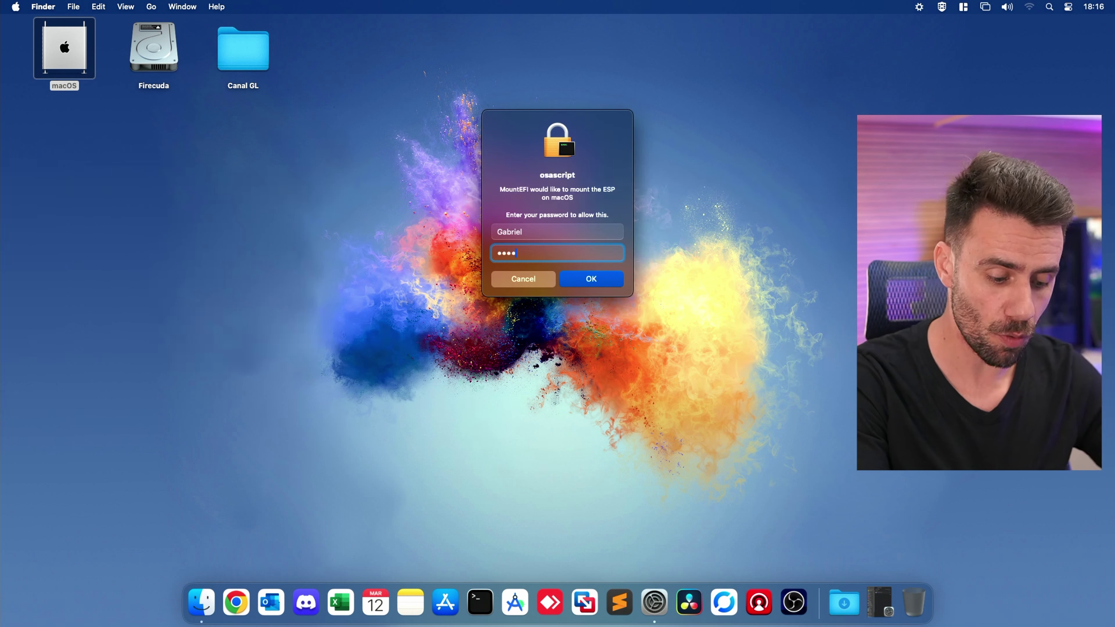
key(Return)
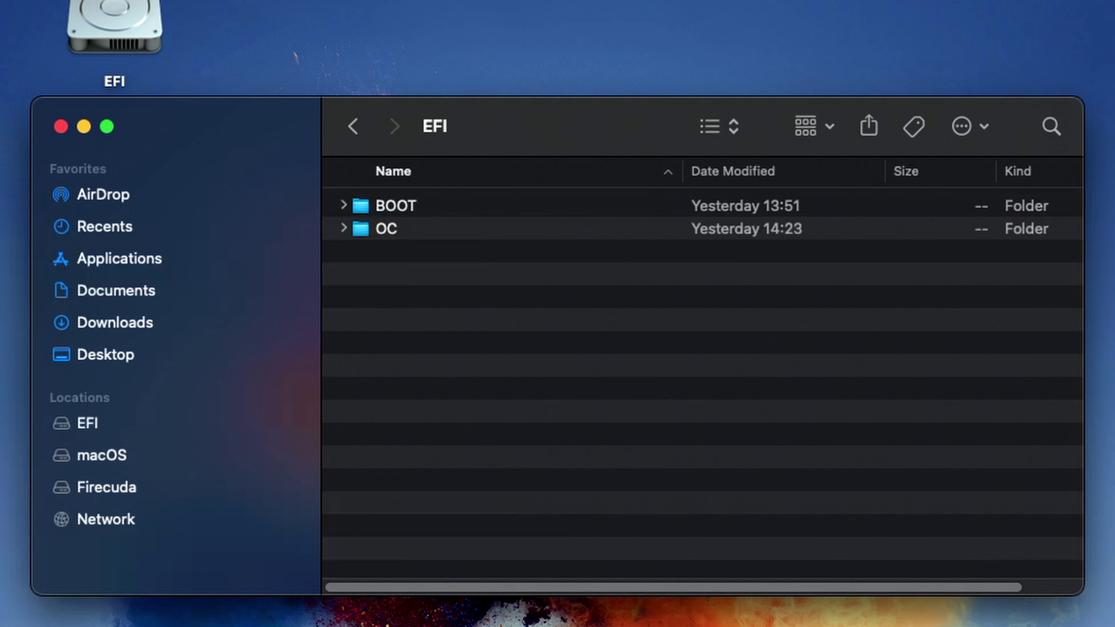
Step: Open the OC/Kexts folder on the EFI partition to review the installed kexts, and close the window
click(386, 228)
double_click(387, 229)
click(393, 251)
double_click(393, 251)
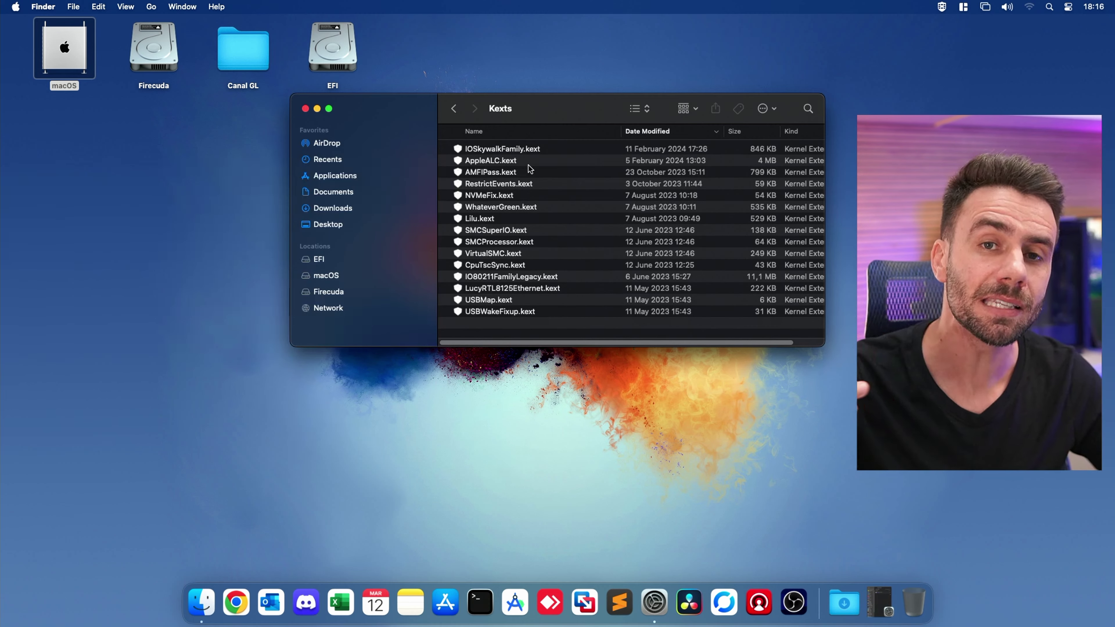
key(super+w)
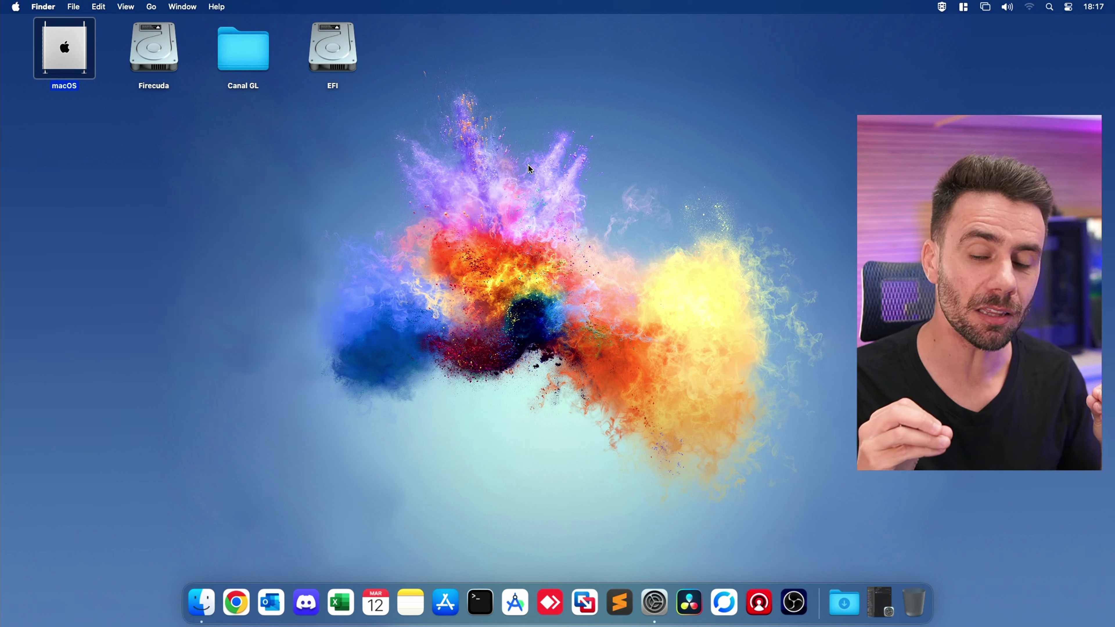
Step: Restore the minimized window to proceed with the macOS update, and log back in with the account password
click(880, 602)
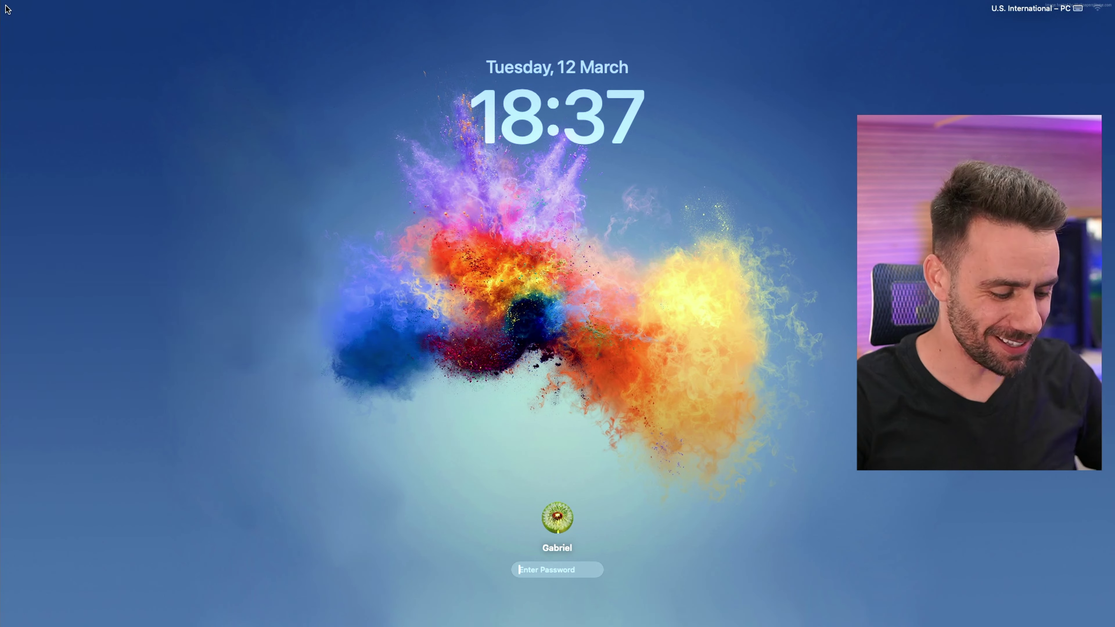
key(Return)
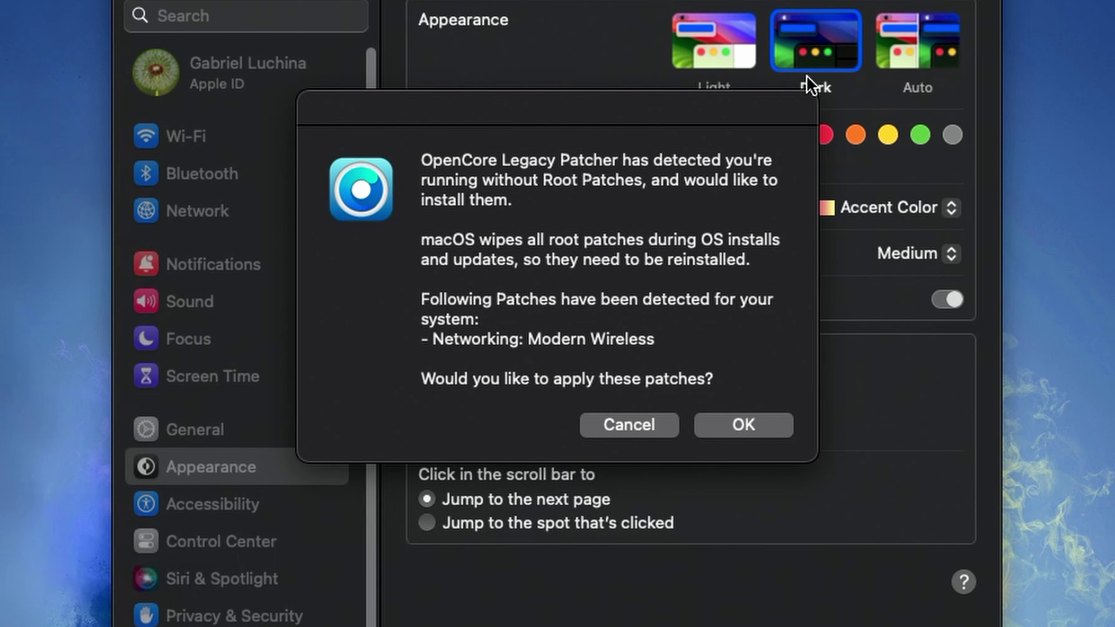
Step: Move the root patch prompt aside, check the macOS version in About This Mac, and close System Settings
drag(665, 122, 234, 182)
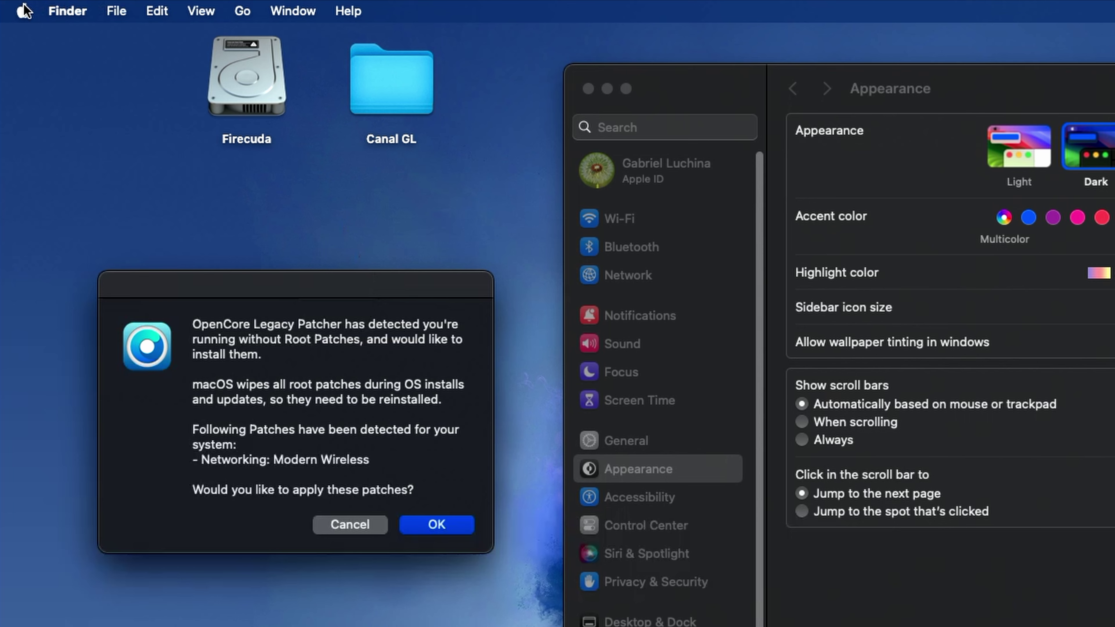
click(43, 7)
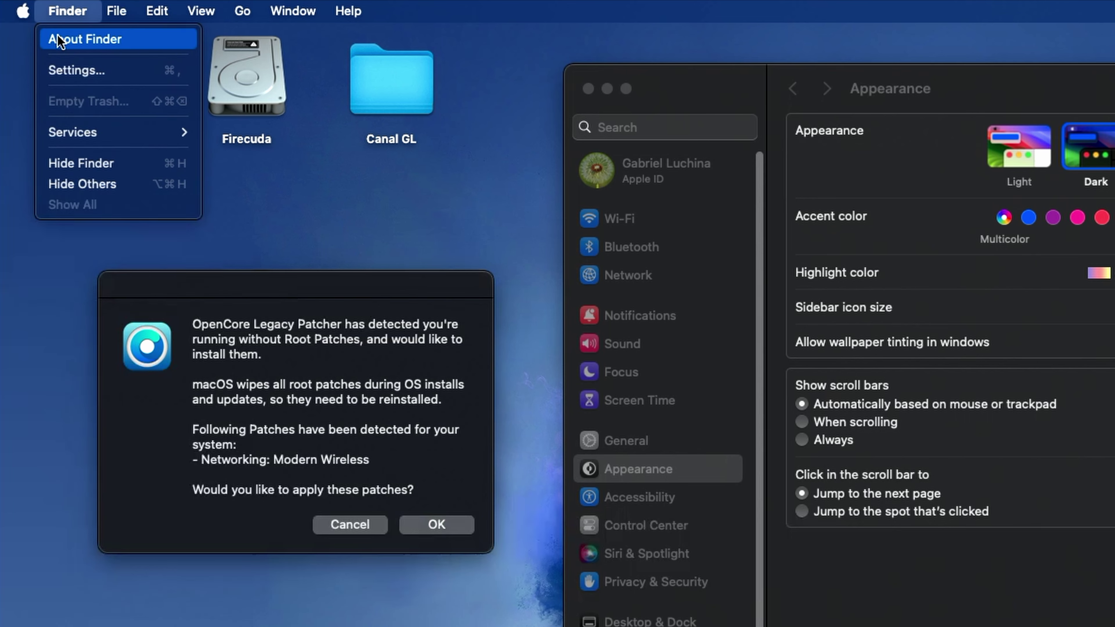
mouse_move(21, 10)
click(24, 39)
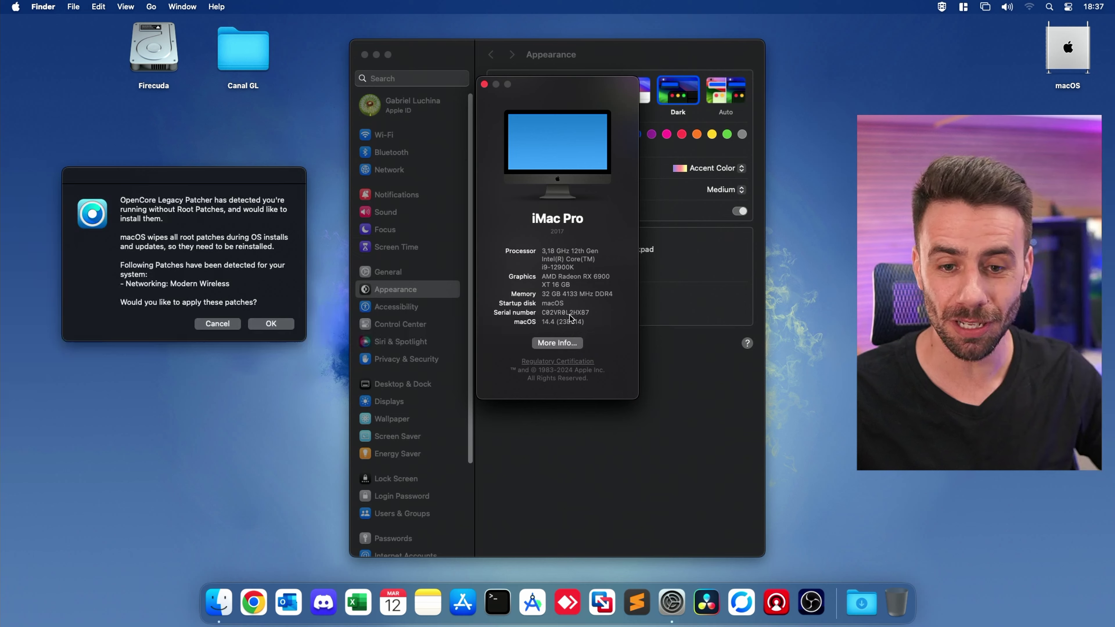
click(782, 136)
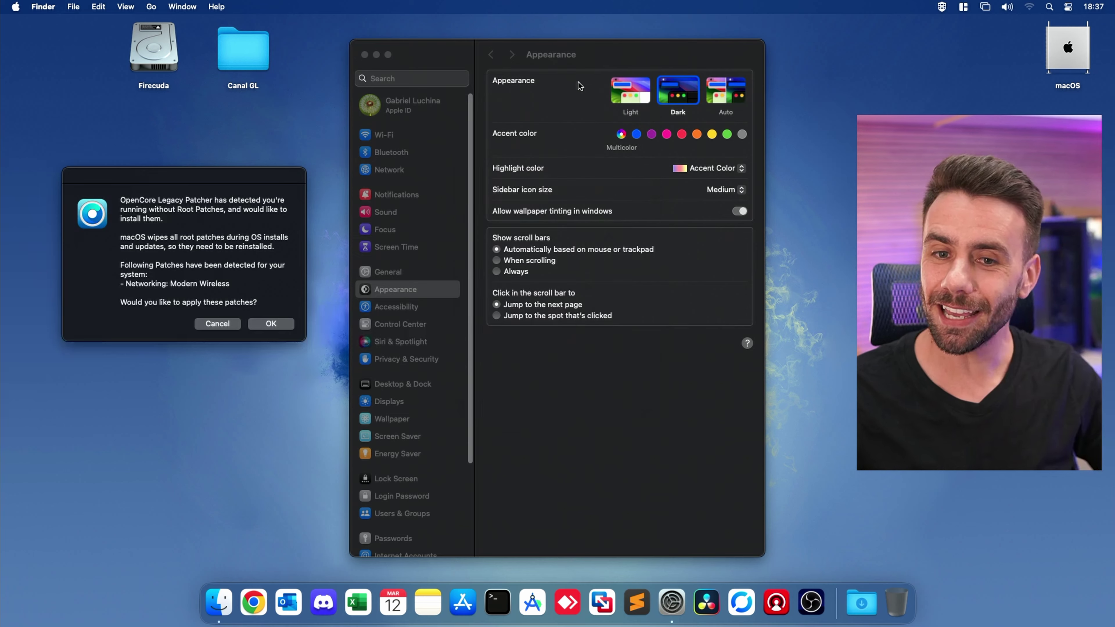
click(582, 62)
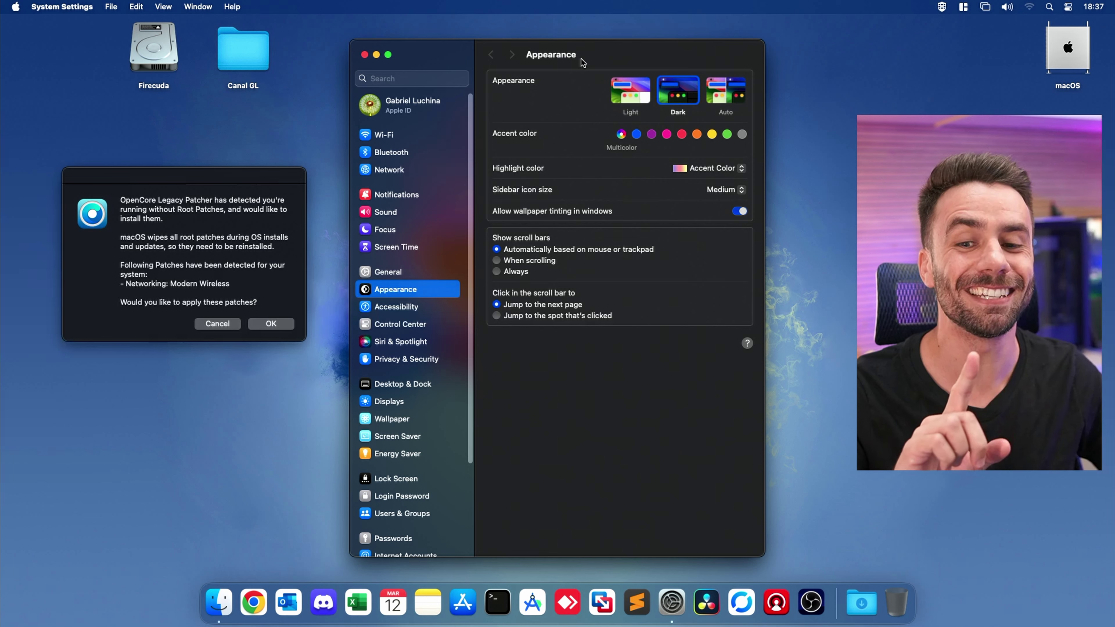
key(super+w)
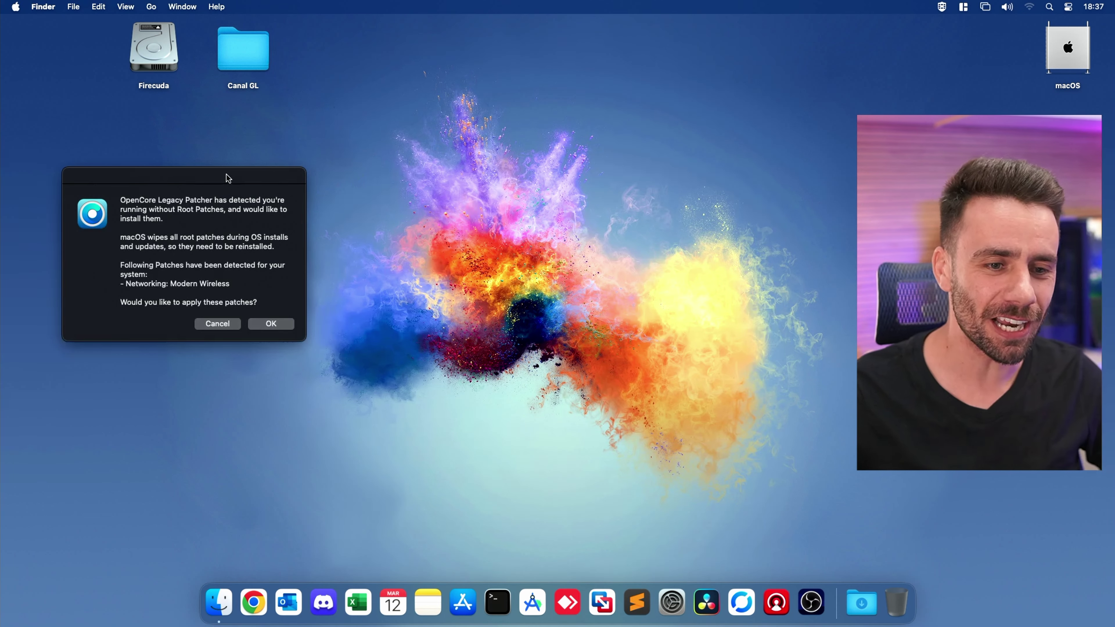
Step: Accept installing the Networking: Modern Wireless root patches and authorize the patcher with the account password
drag(228, 177, 549, 145)
click(596, 292)
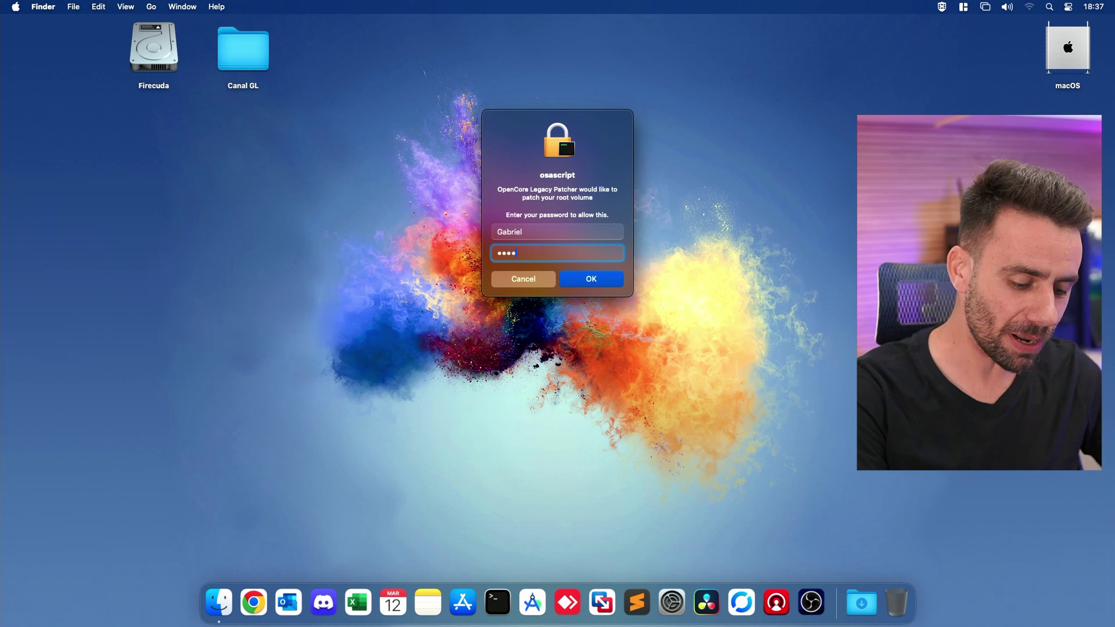
key(Return)
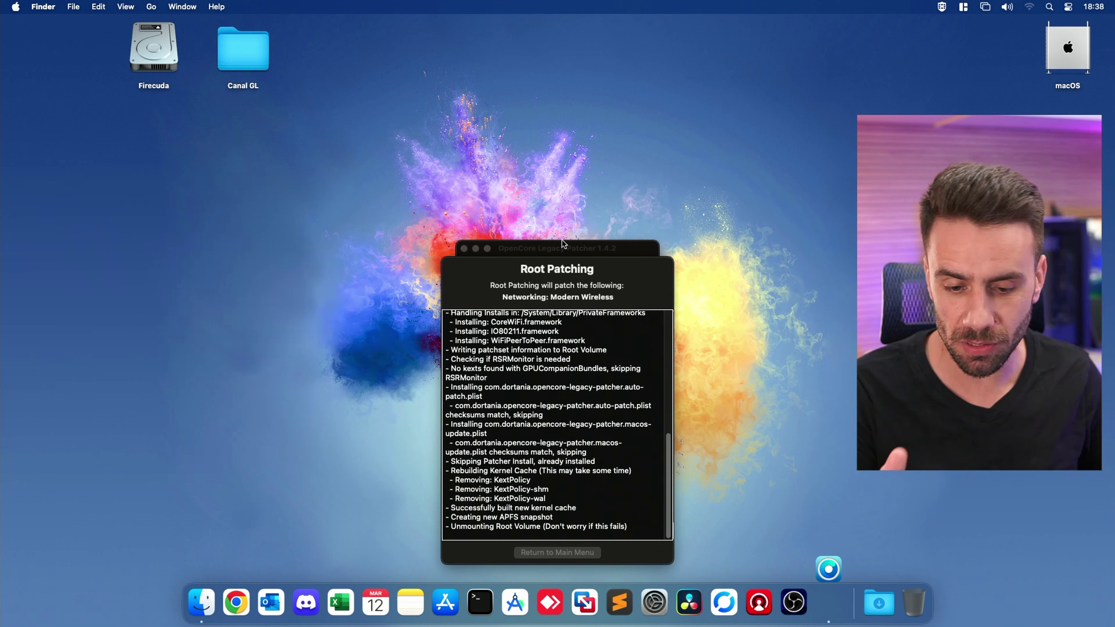
Step: Follow the root patching log, postpone the reboot, and quit OpenCore Legacy Patcher from its main menu
click(545, 268)
drag(567, 248, 564, 121)
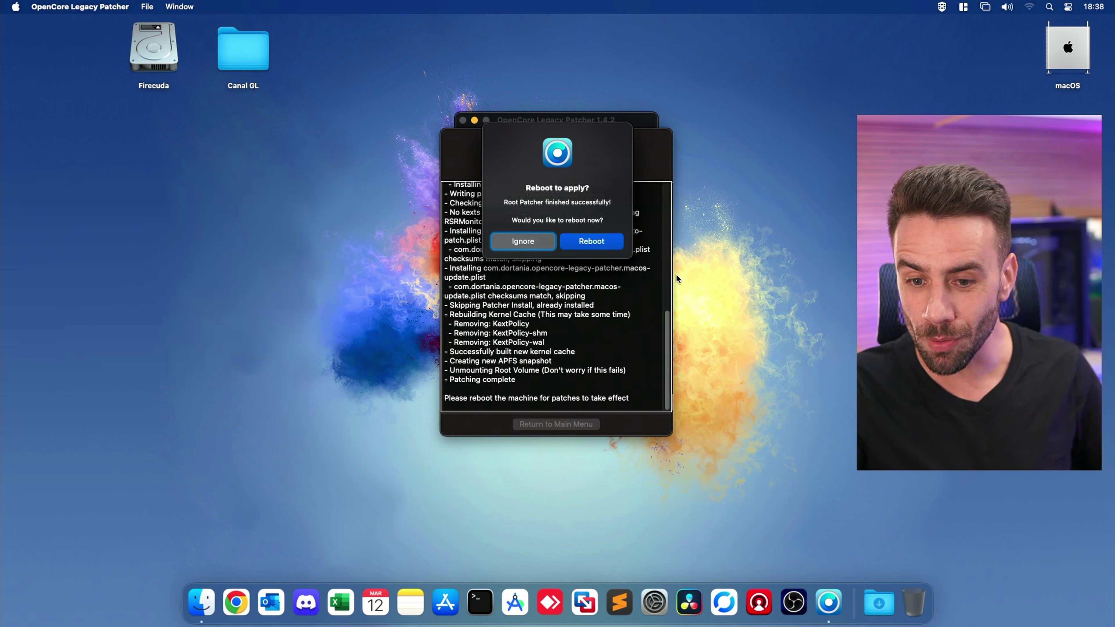
click(522, 242)
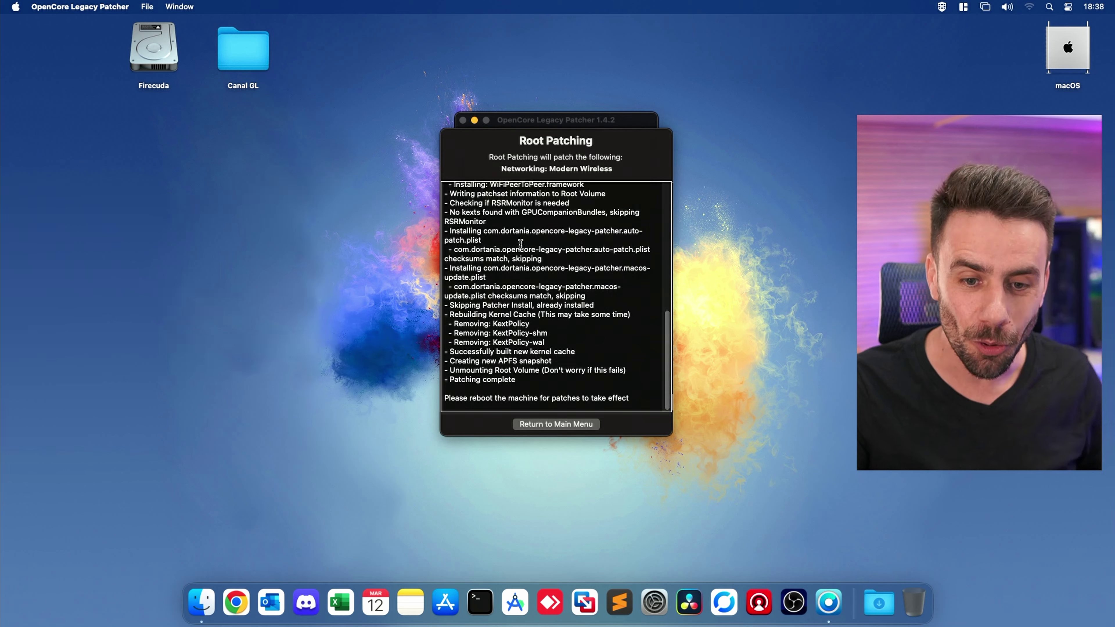
click(553, 424)
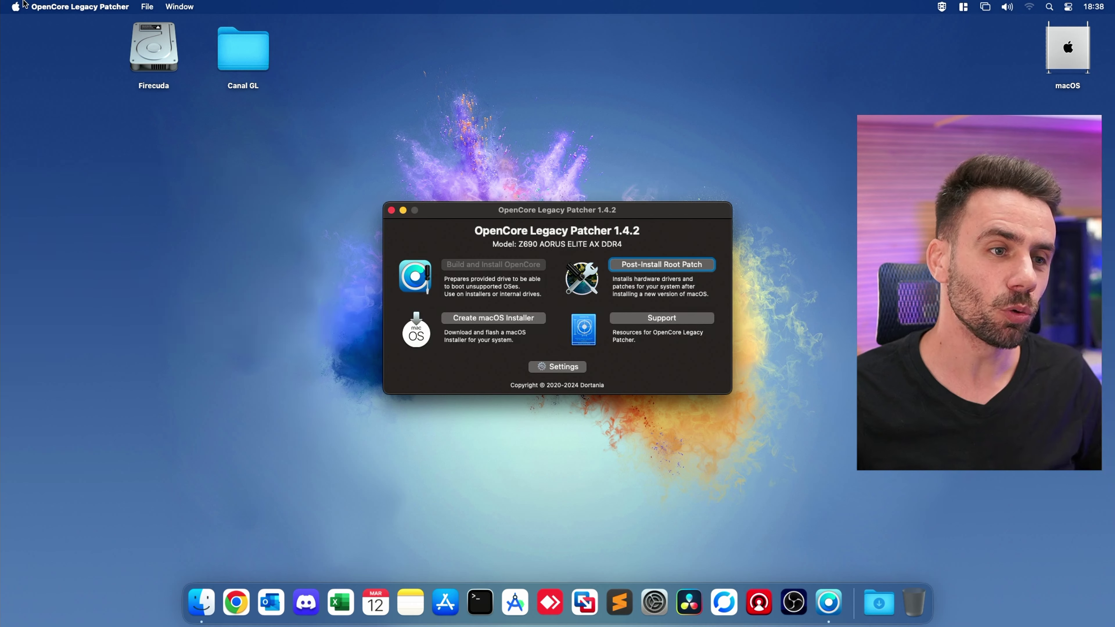
click(53, 6)
click(64, 110)
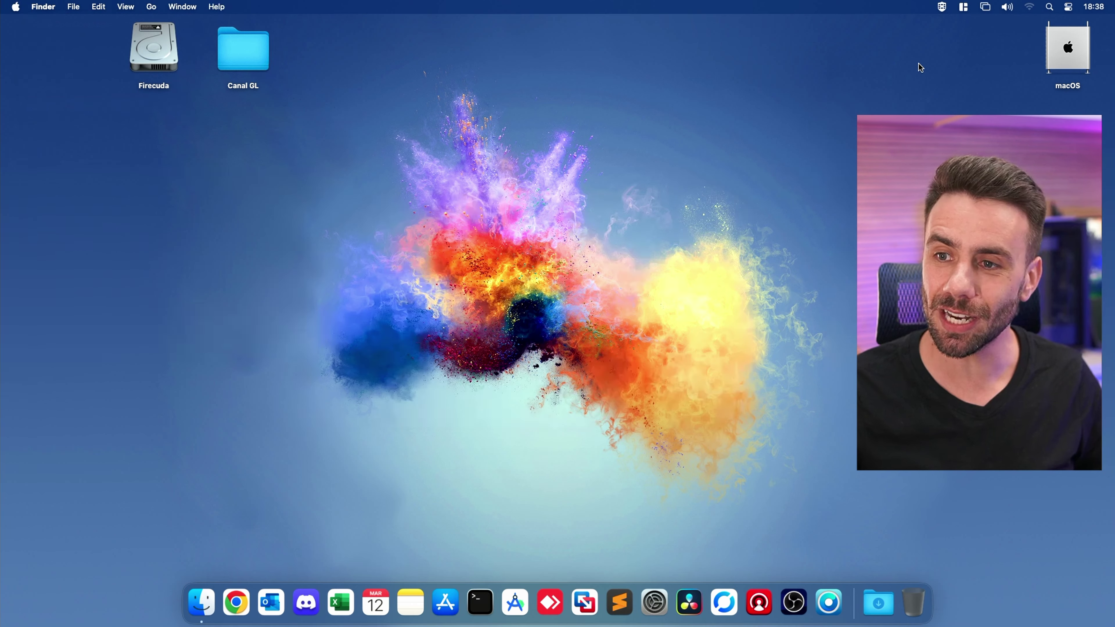
Step: Check the Wi-Fi status and restart the computer to apply the root patches
click(1029, 7)
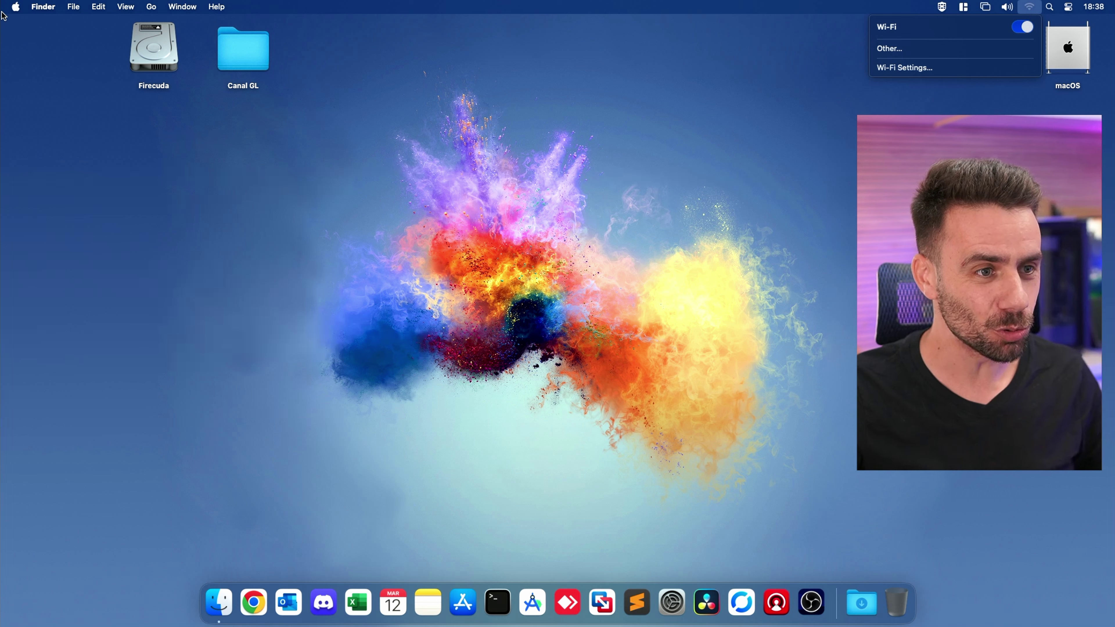
click(12, 7)
click(44, 125)
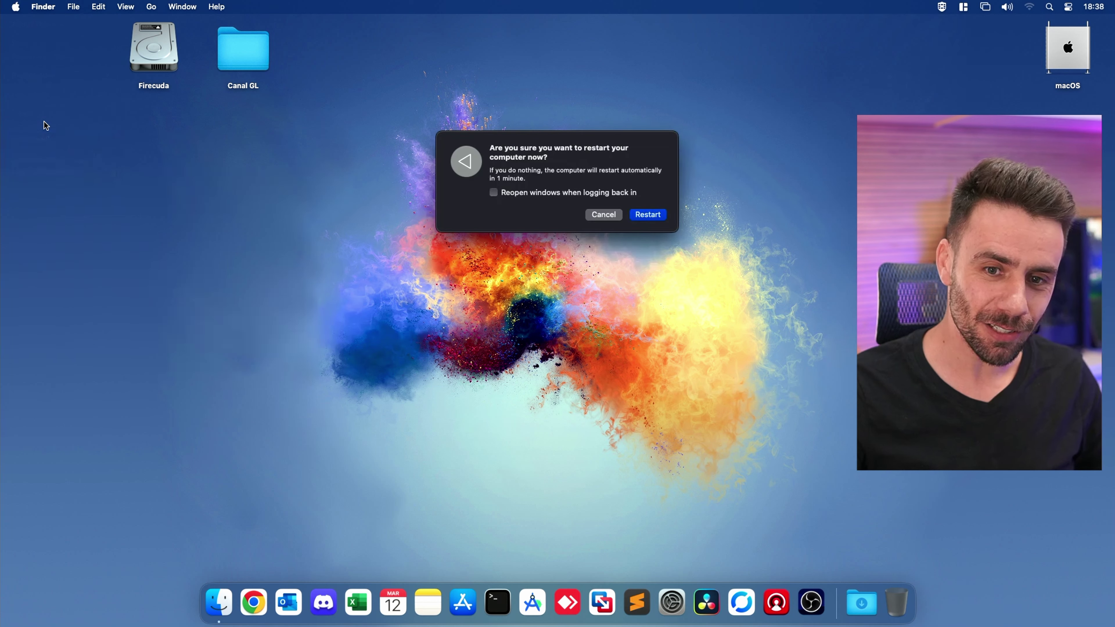
click(648, 215)
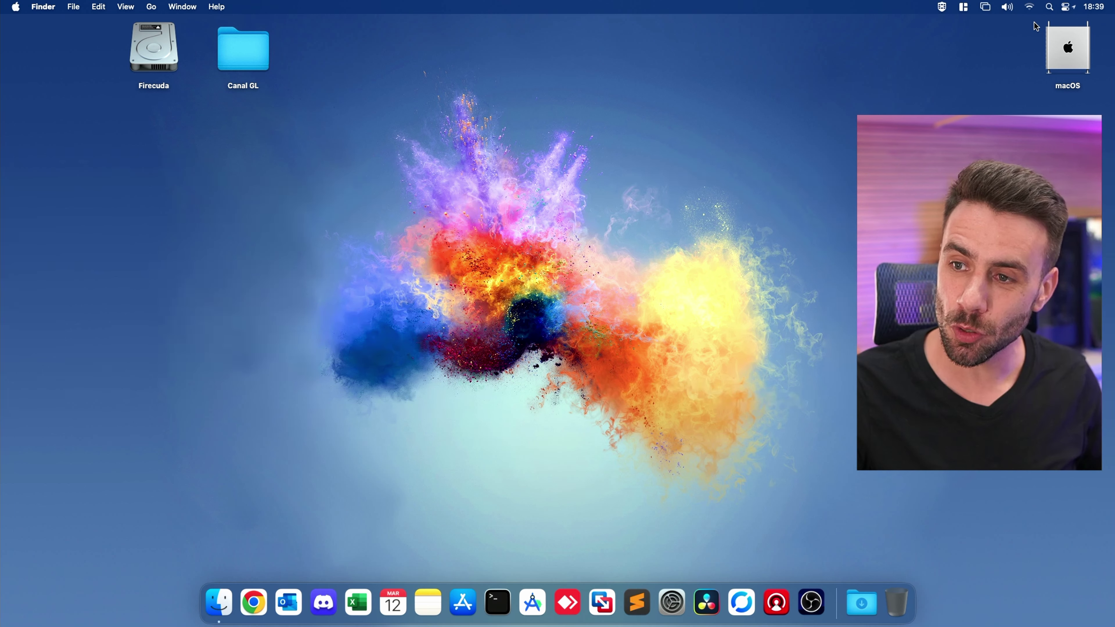
Step: Line up the macOS, Firecuda and Canal GL icons in a row on the desktop
drag(1056, 49, 71, 61)
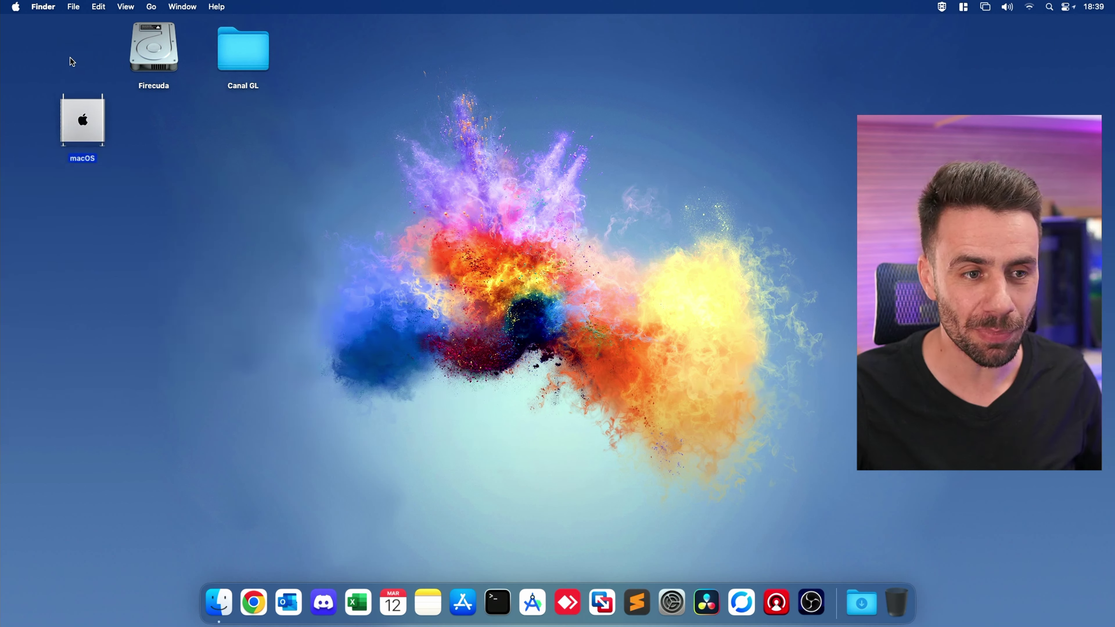
drag(153, 48, 174, 134)
drag(245, 56, 262, 139)
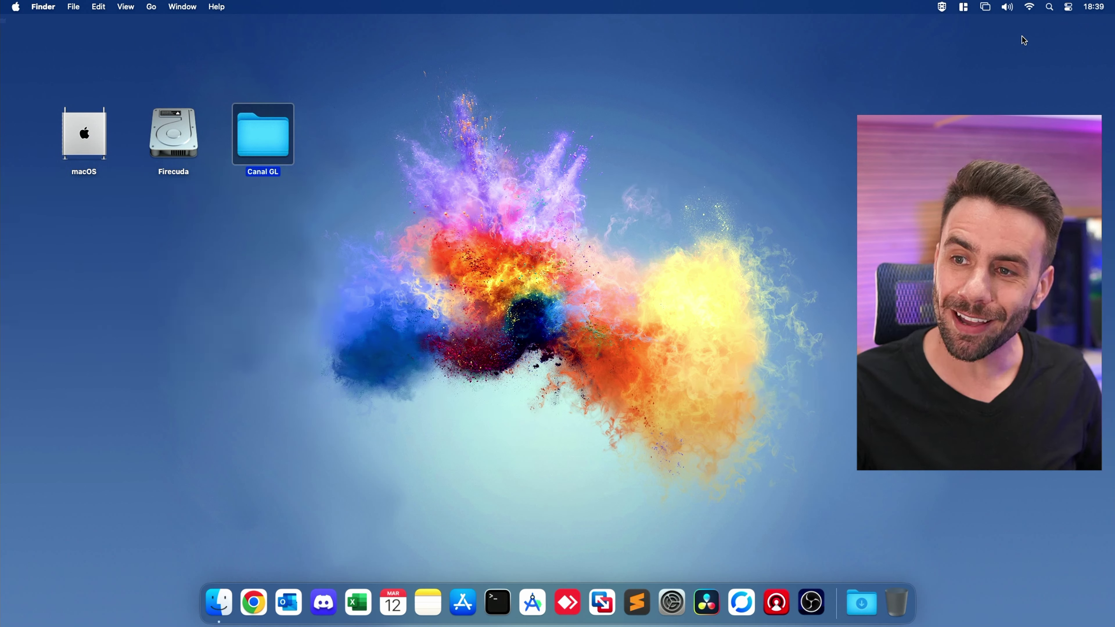
Step: List the available Wi-Fi networks, then check the OpenCore version and refresh the latest kext versions in Hackintool before quitting it
click(1029, 6)
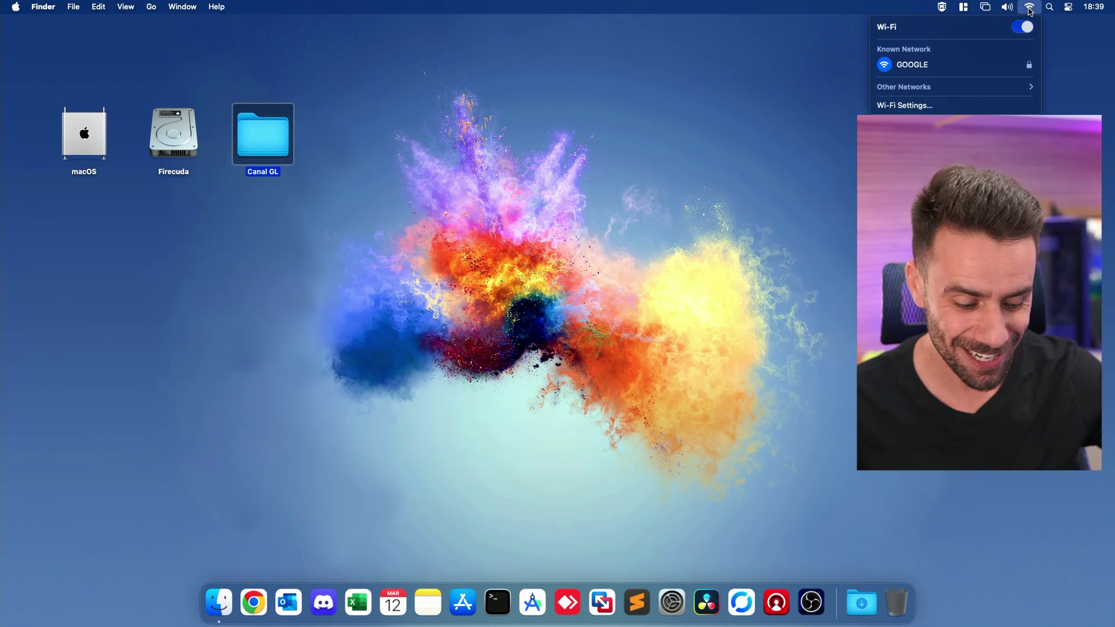
key(super+space)
text(hack)
key(Return)
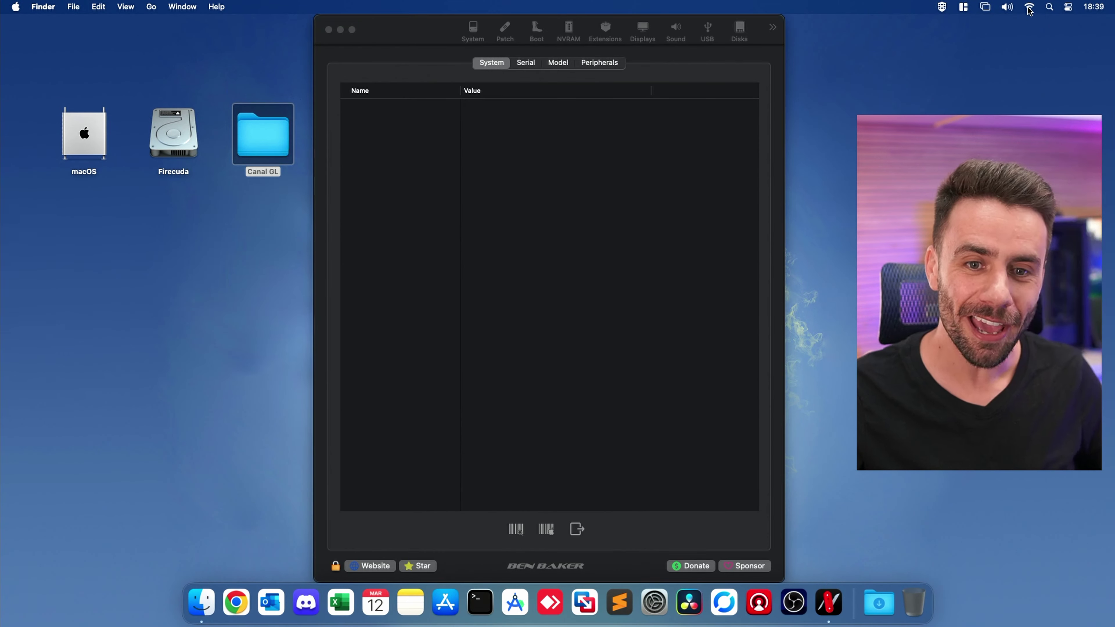
click(393, 50)
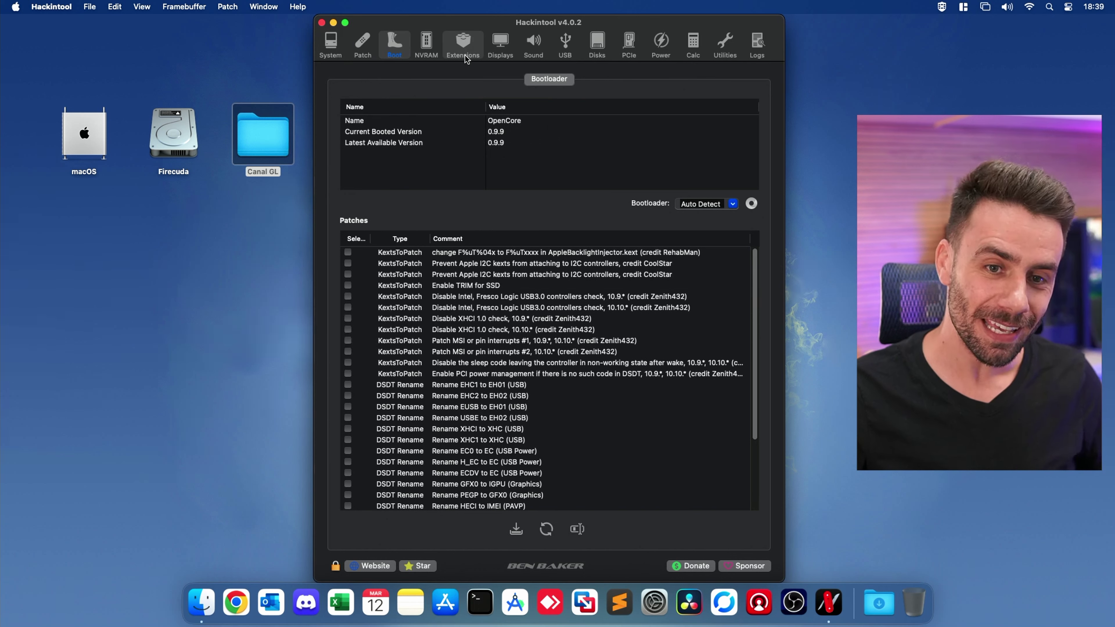
click(463, 44)
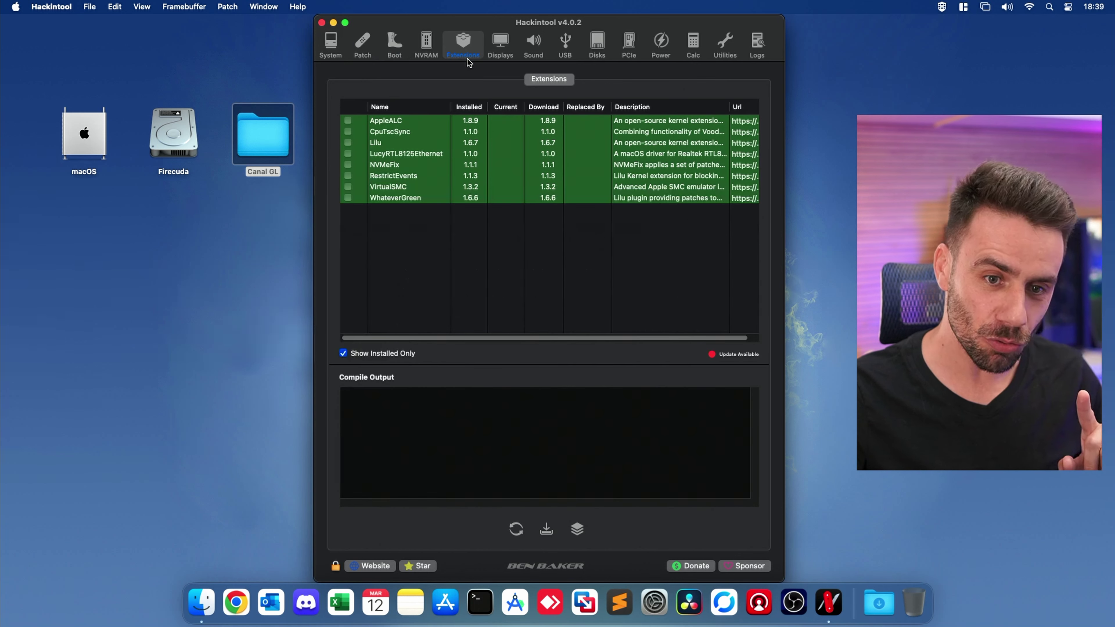
click(516, 529)
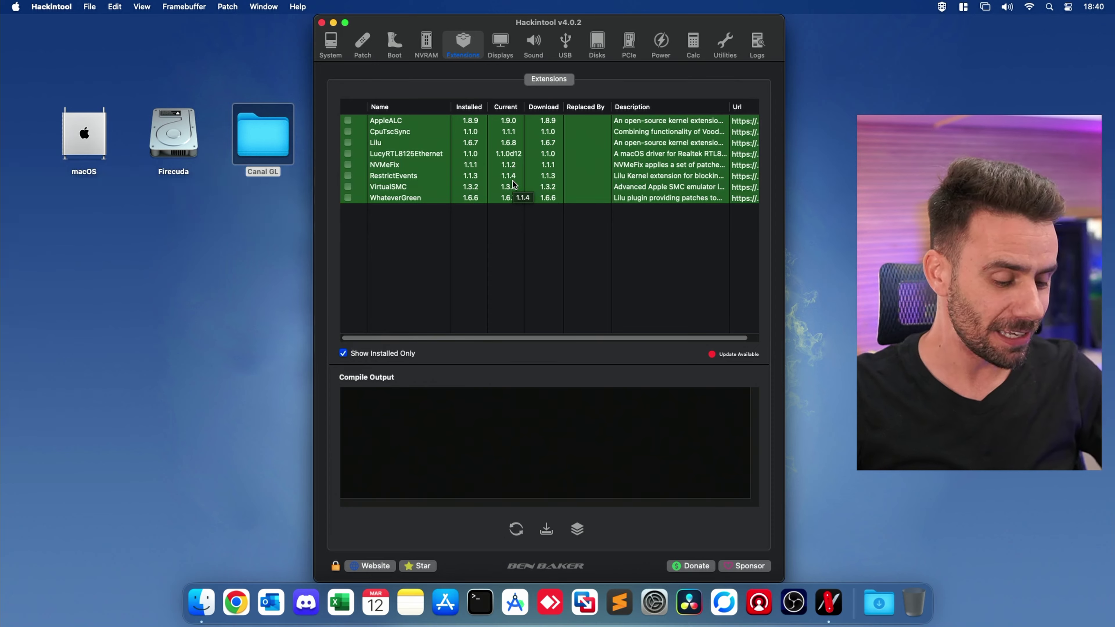
key(super+q)
Step: Check the Wi-Fi networks again and open the JPEG photo received by AirDrop from the Downloads folder
click(1029, 7)
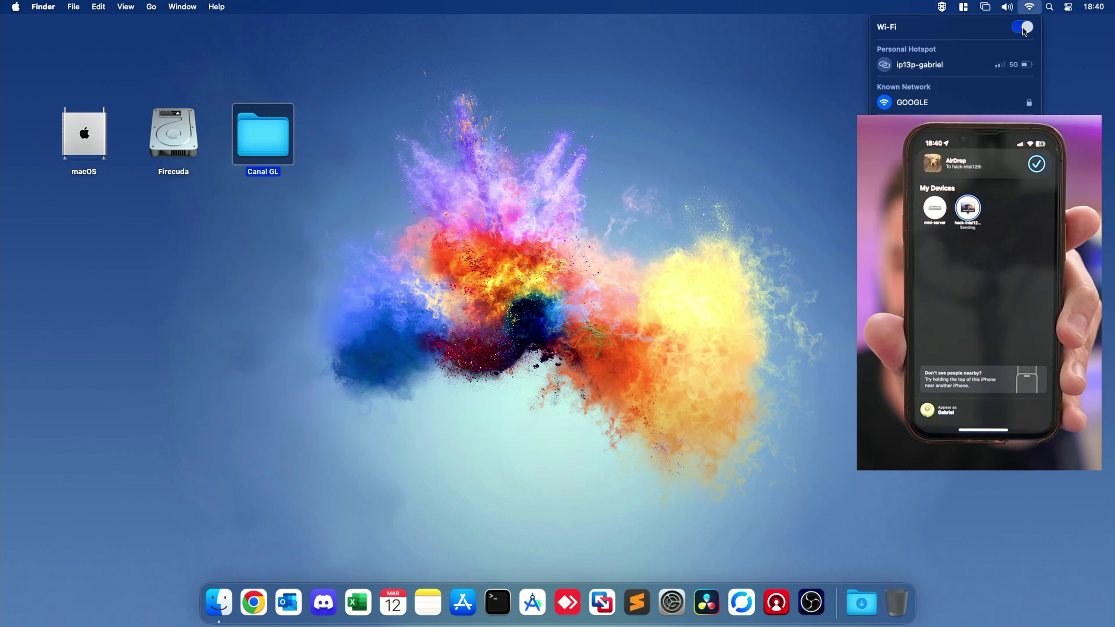
click(692, 219)
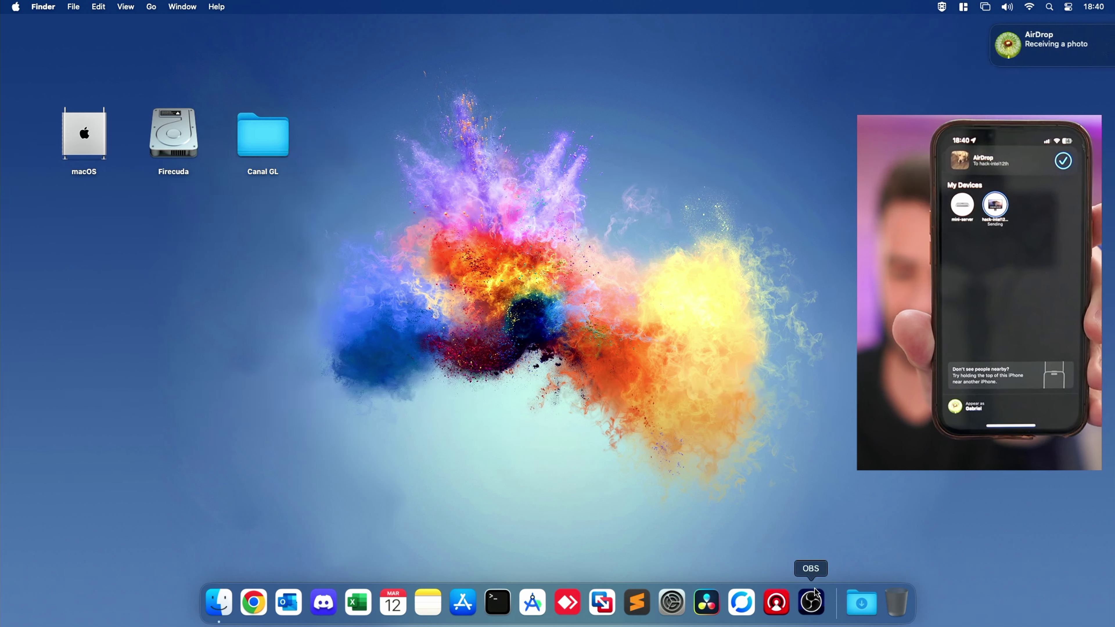
click(869, 613)
click(870, 565)
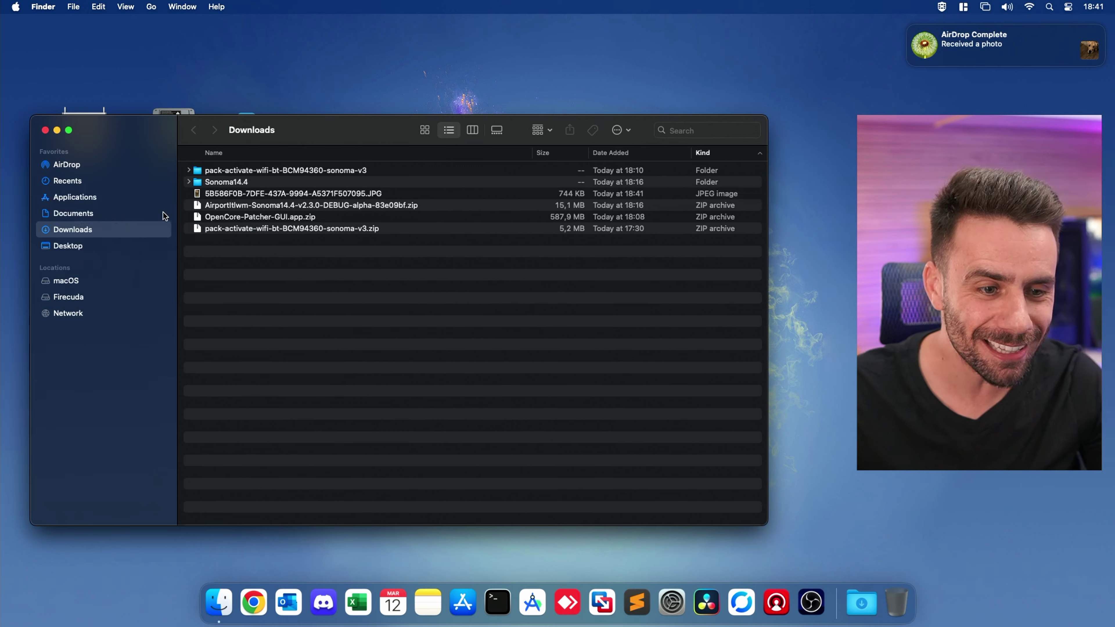
double_click(219, 194)
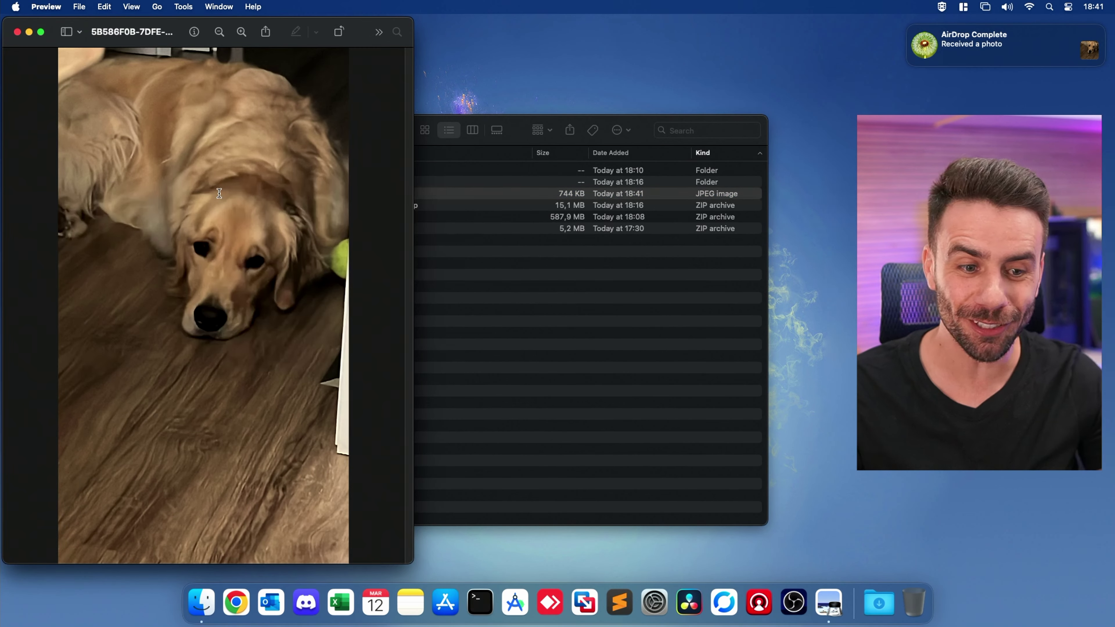